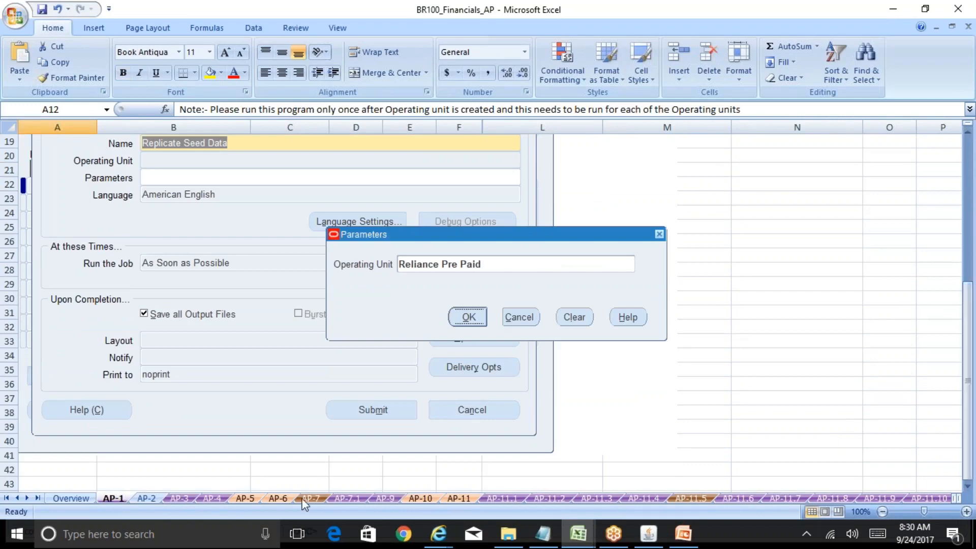
Step: Review the AP-2 sheet's Payables, Reliance INR Postpaid responsibility and profile values, then return to Oracle
click(153, 498)
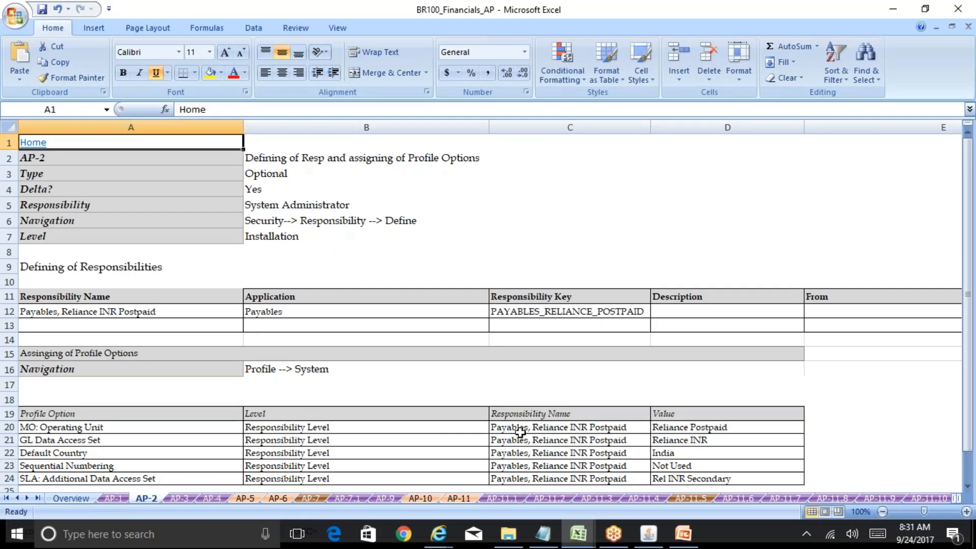
click(648, 534)
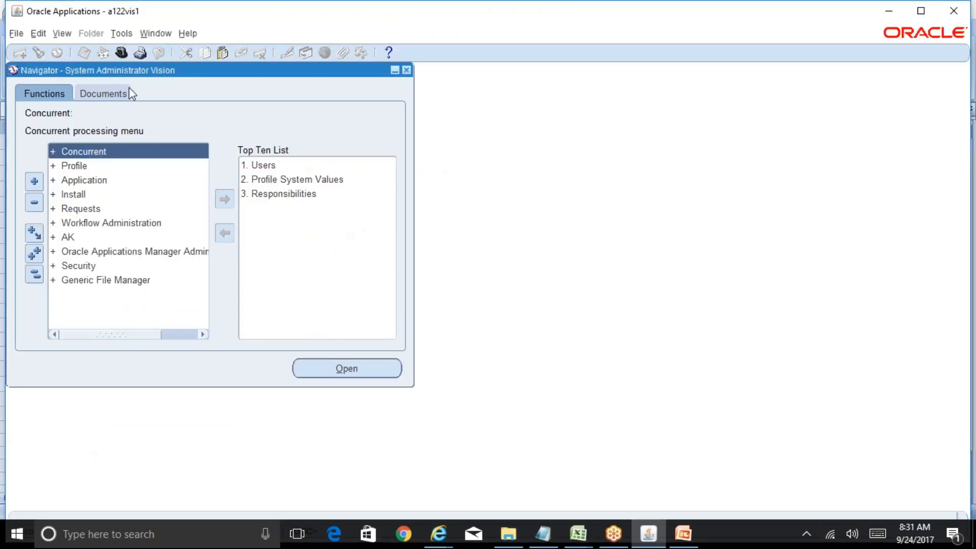
Step: Browse the responsibility list to General Ledger Superuser, Reliance INR, then view the Reliance org-structure slide
click(121, 52)
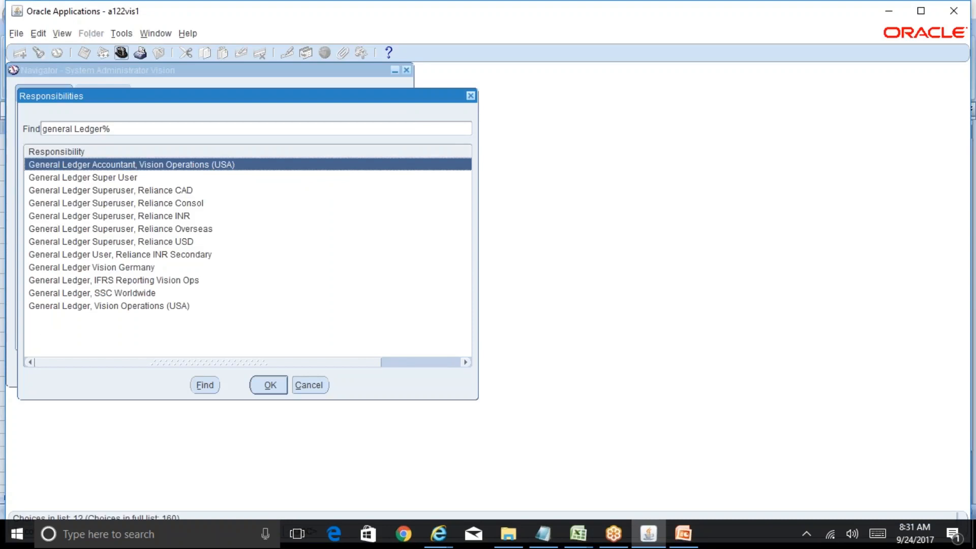
key(Down)
key(Down)
key(Down)
key(Down)
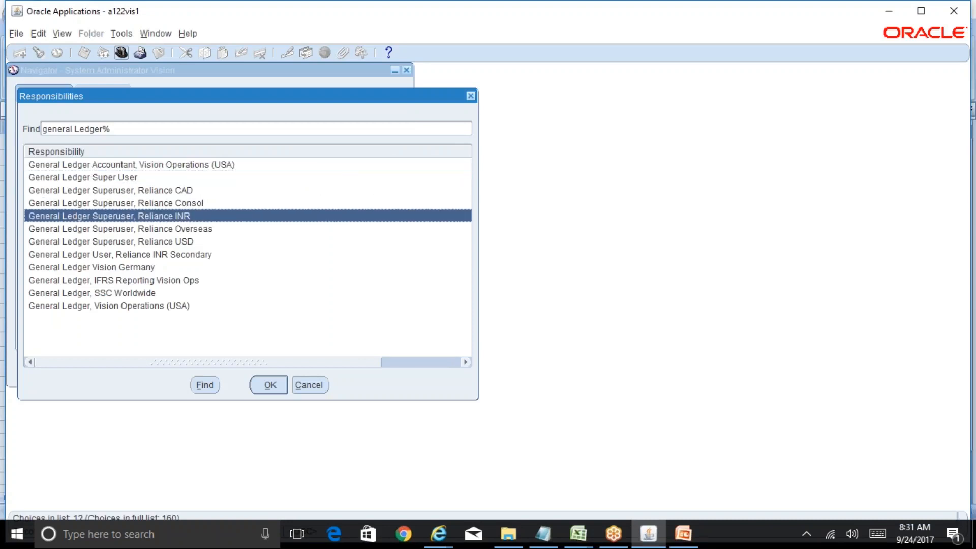
key(Down)
key(Up)
click(682, 542)
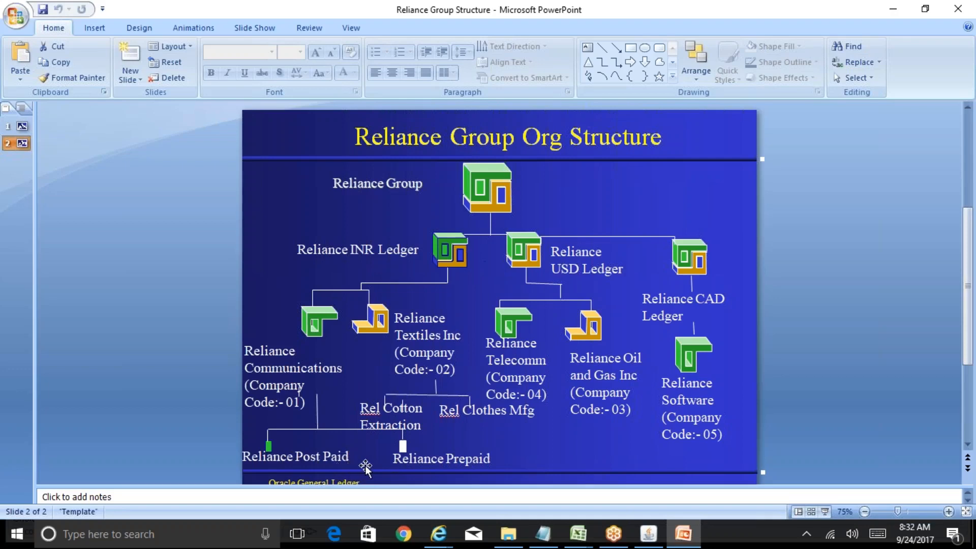
Step: In BR100_Financials_AP, rename cell A12 to 'Payables Superuser, Reliance Postpaid INR'
mouse_move(578, 534)
click(658, 485)
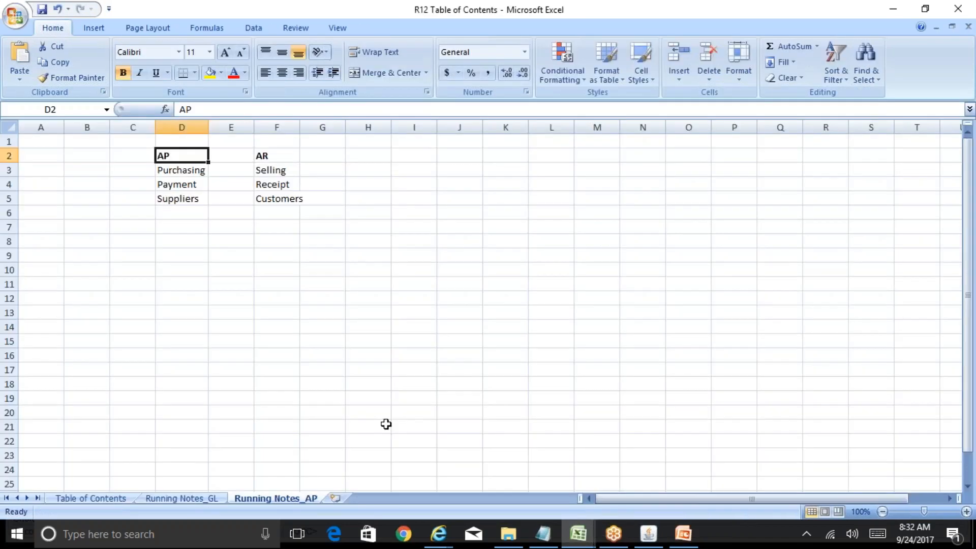
click(496, 478)
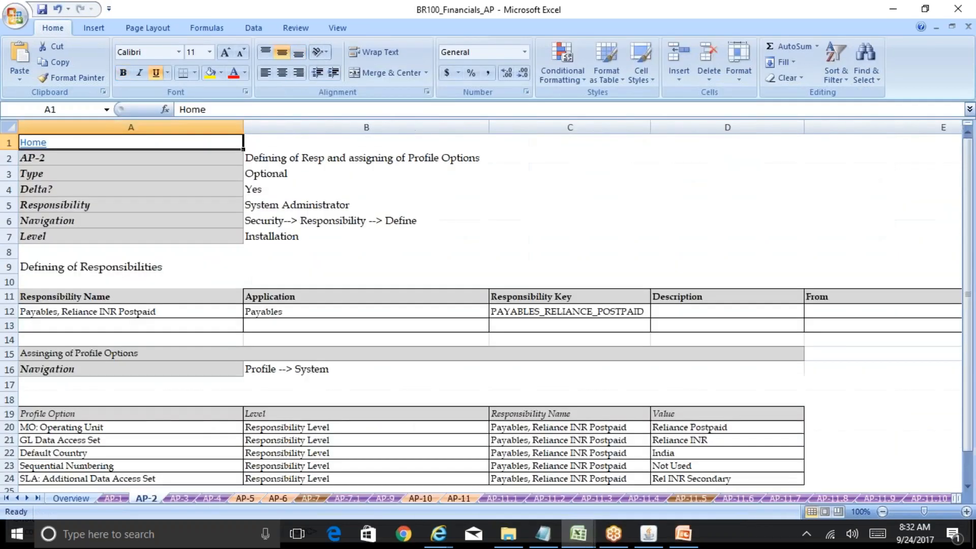
click(107, 312)
key(F2)
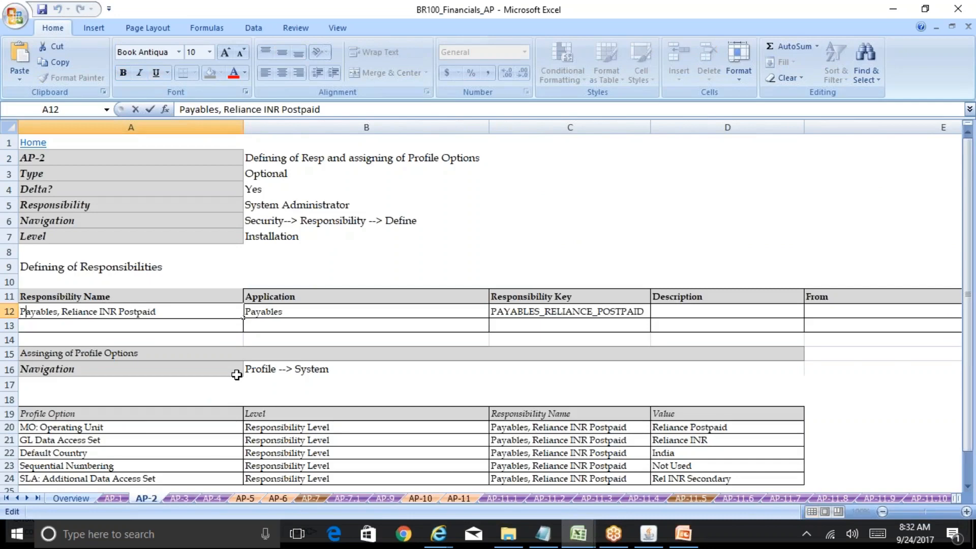
key(ctrl+Right)
key(Left)
key(Left)
text(Superuser)
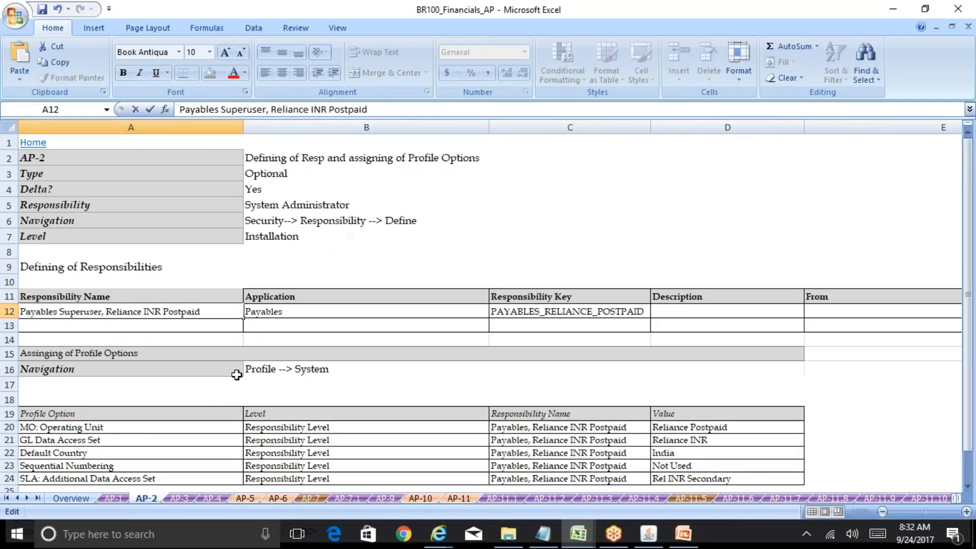
key(Right)
key(Right)
key(Right)
key(Right)
key(Right)
key(Right)
key(Right)
key(Right)
key(Right)
key(Right)
key(Right)
text(Postpa)
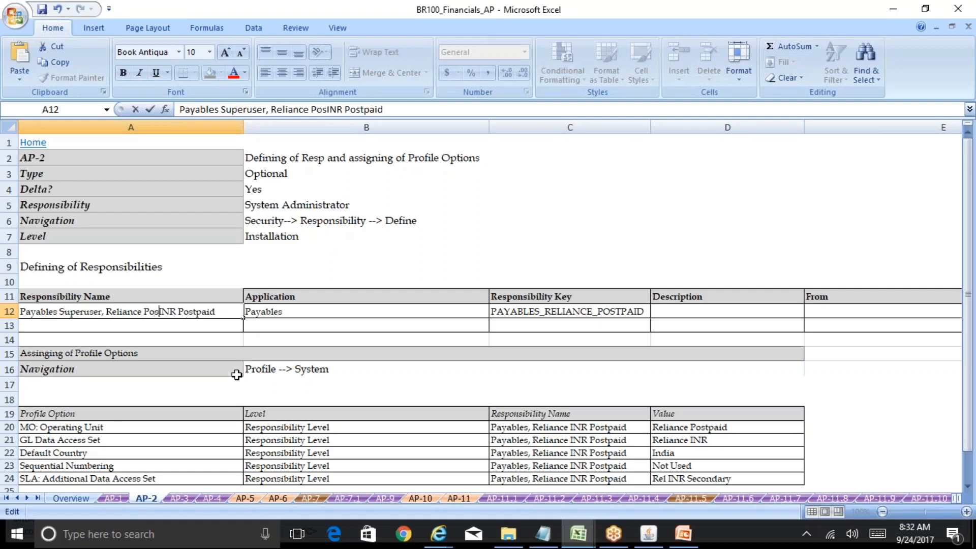
text(id)
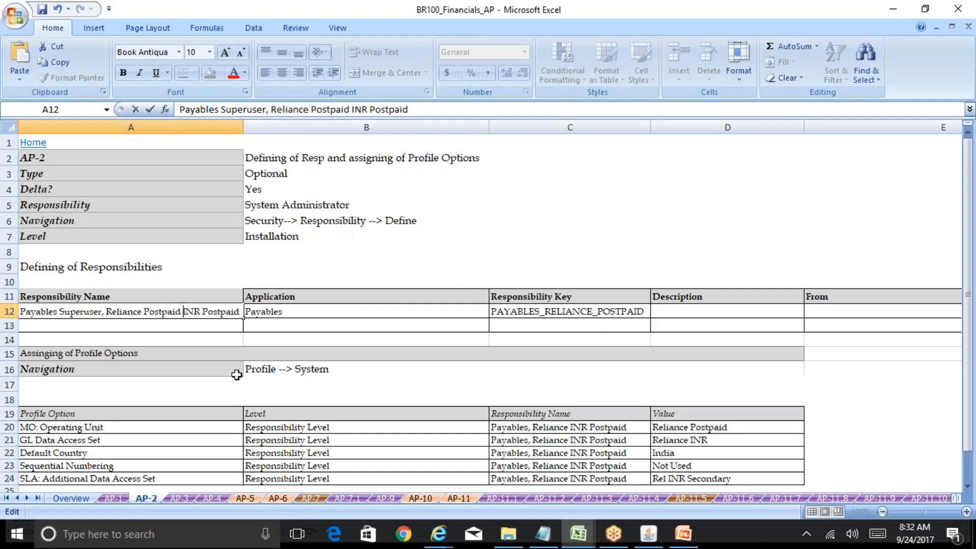
key(Right)
key(Right)
key(Right)
key(Delete)
key(Delete)
key(Delete)
key(Delete)
key(Delete)
key(Delete)
key(Delete)
key(Delete)
key(Delete)
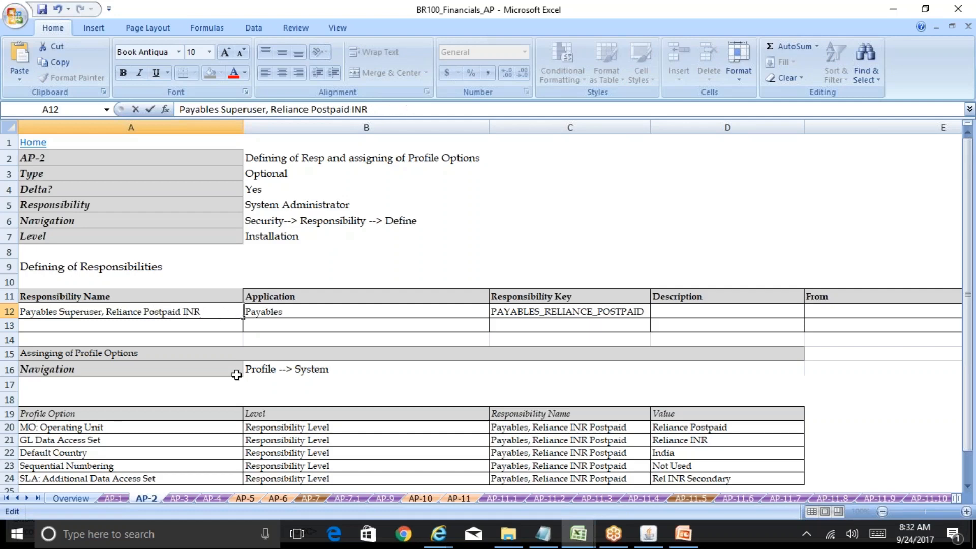
key(Return)
Step: Copy the new responsibility name into C20:C24 and autofit column C
key(Up)
key(ctrl+c)
key(Down)
key(Down)
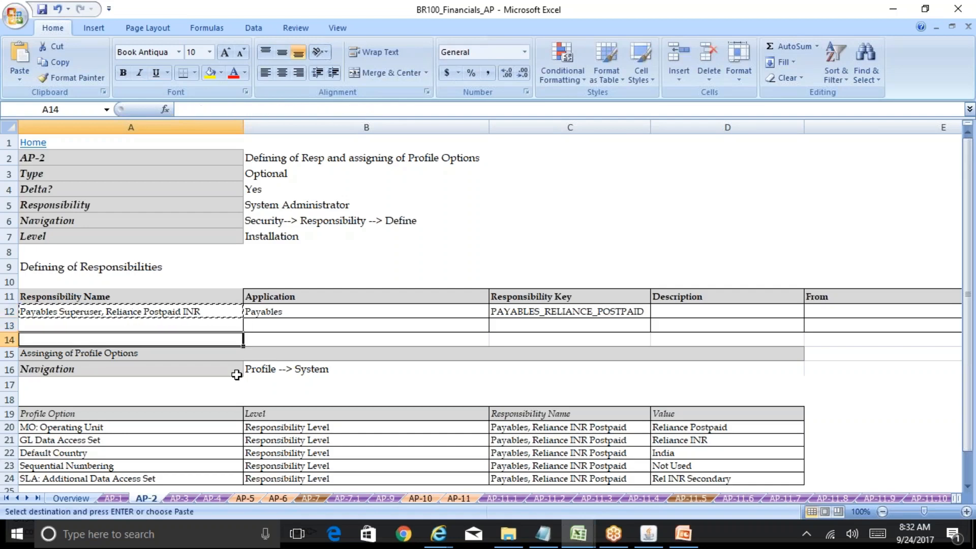
key(Down)
key(Down)
key(Down)
key(Down)
key(Down)
key(Down)
key(Down)
key(Down)
key(Down)
key(Down)
key(Down)
key(Down)
key(Down)
key(Up)
key(Up)
key(Up)
key(Up)
key(Up)
key(Up)
key(Up)
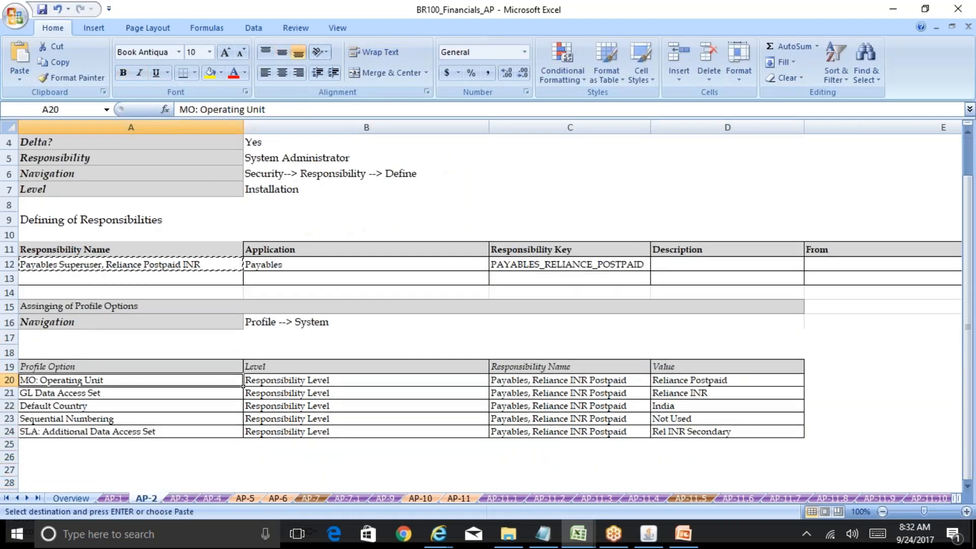
key(Right)
key(Right)
key(Right)
key(Left)
key(ctrl+v)
key(Down)
key(ctrl+v)
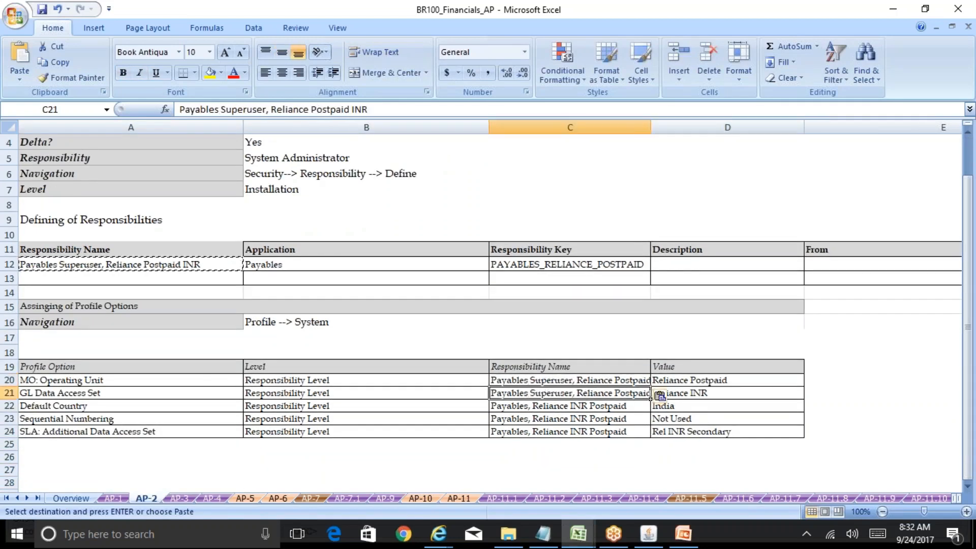
key(Down)
key(ctrl+v)
key(Down)
key(ctrl+v)
key(Down)
key(ctrl+v)
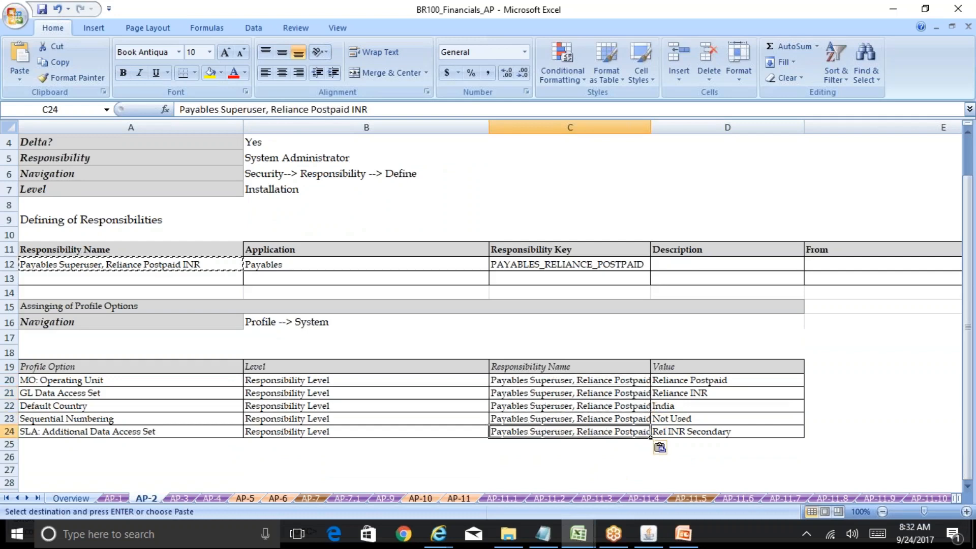
key(Escape)
double_click(650, 127)
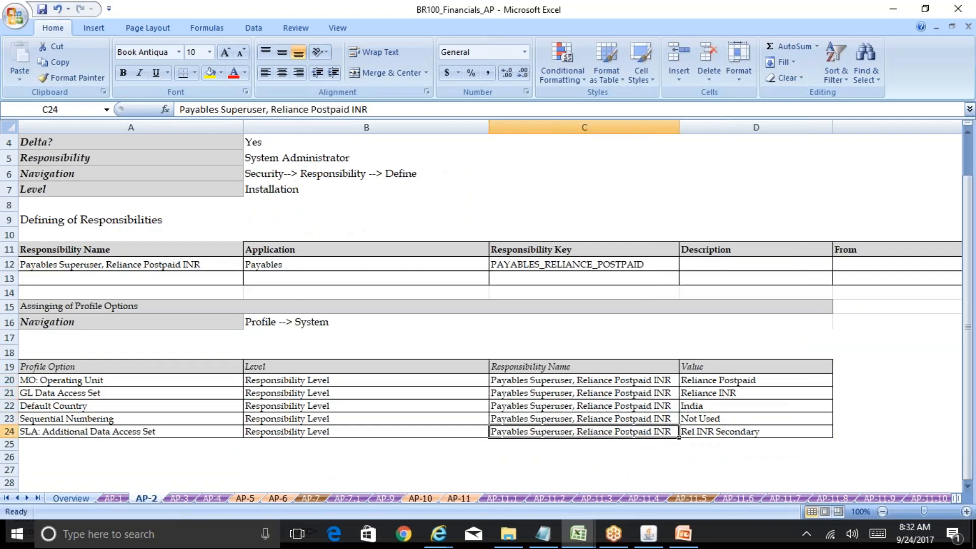
click(172, 261)
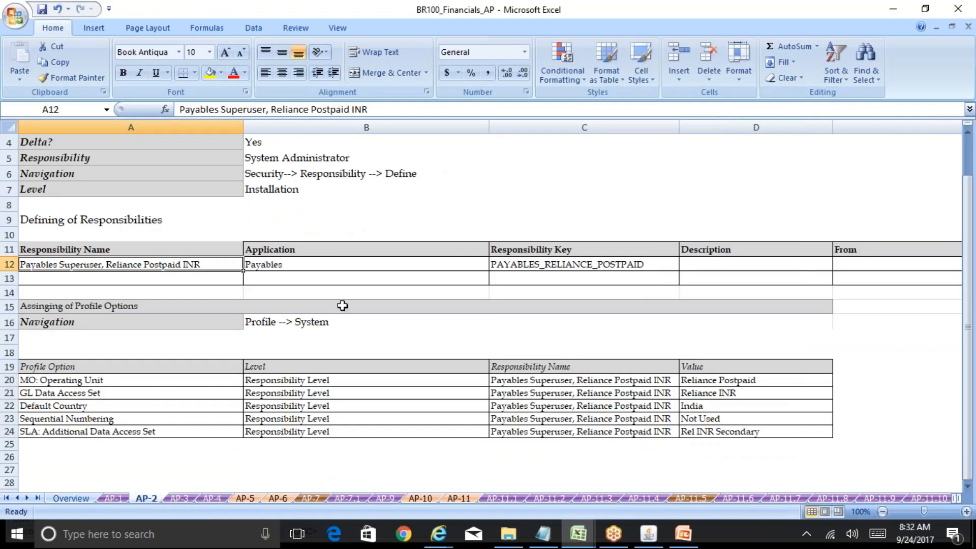
Step: Open the Security > Responsibility definition form in Oracle
click(649, 533)
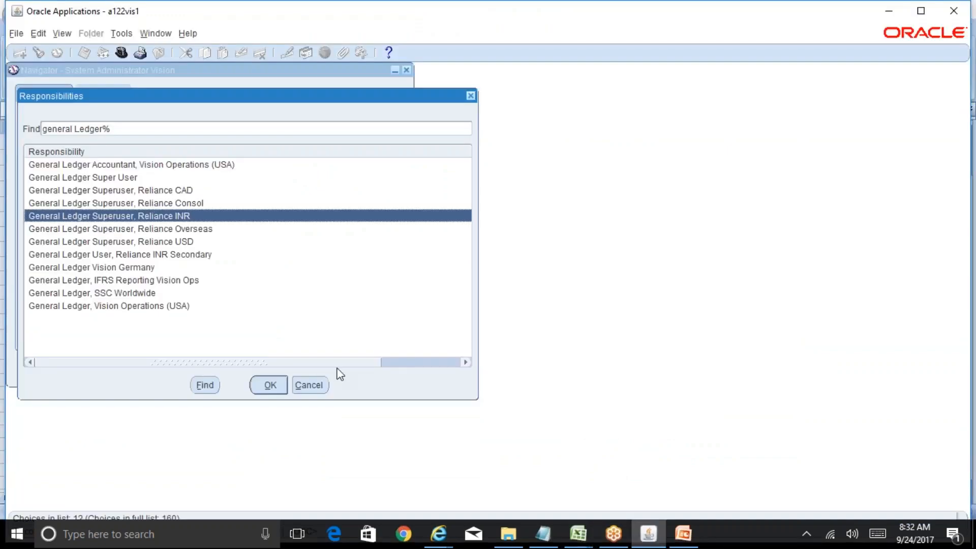
click(313, 389)
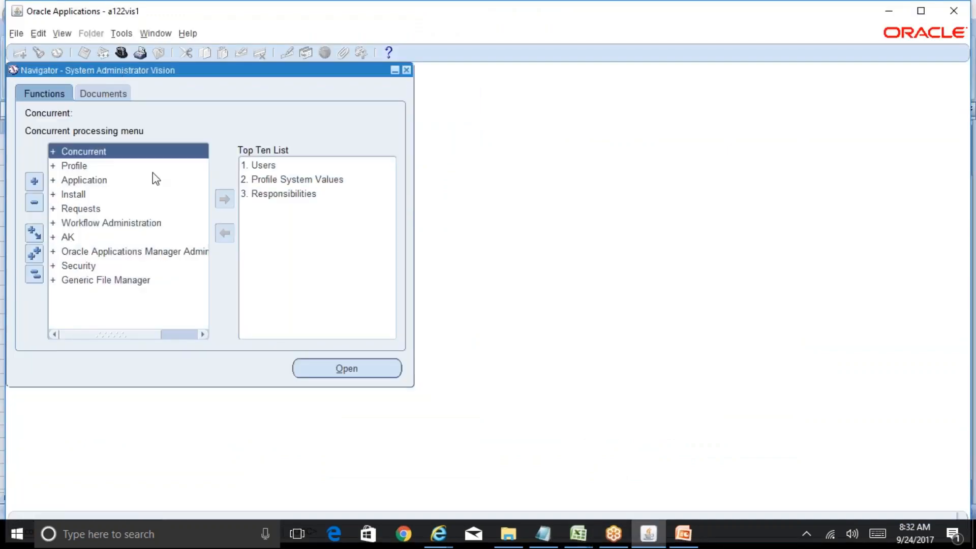
double_click(82, 267)
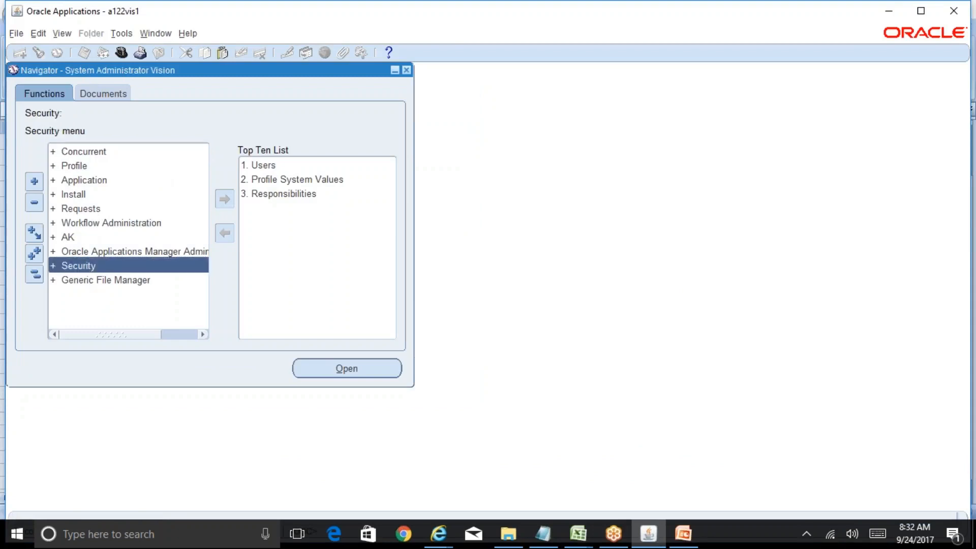
double_click(115, 297)
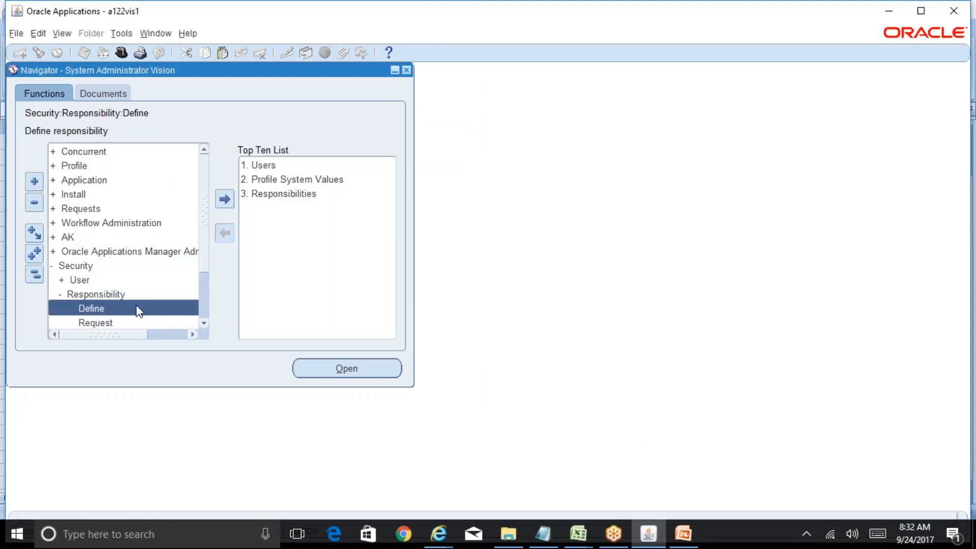
double_click(138, 310)
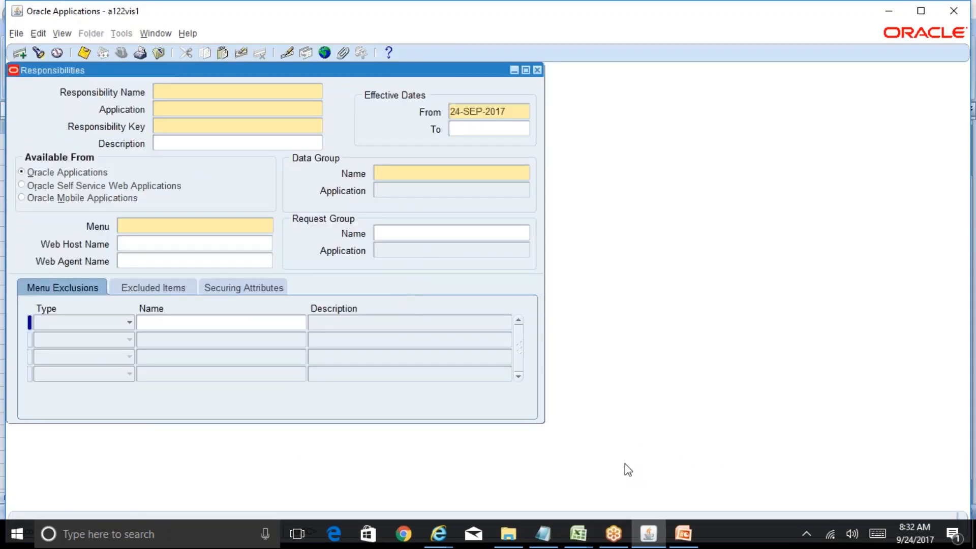
Step: Enter responsibility name 'Payables Superuser, Reliance Postpaid INR' from Excel with application Payables
mouse_move(578, 534)
click(608, 505)
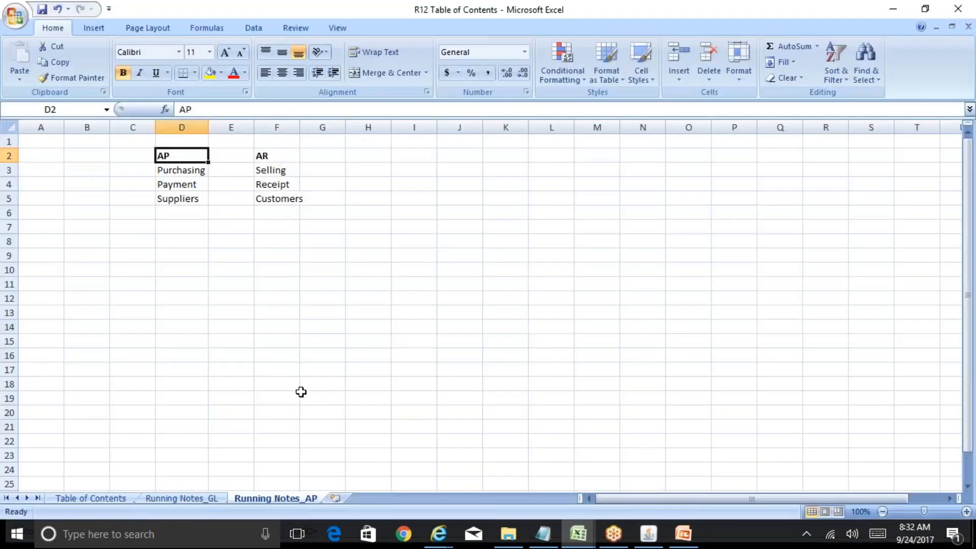
click(530, 493)
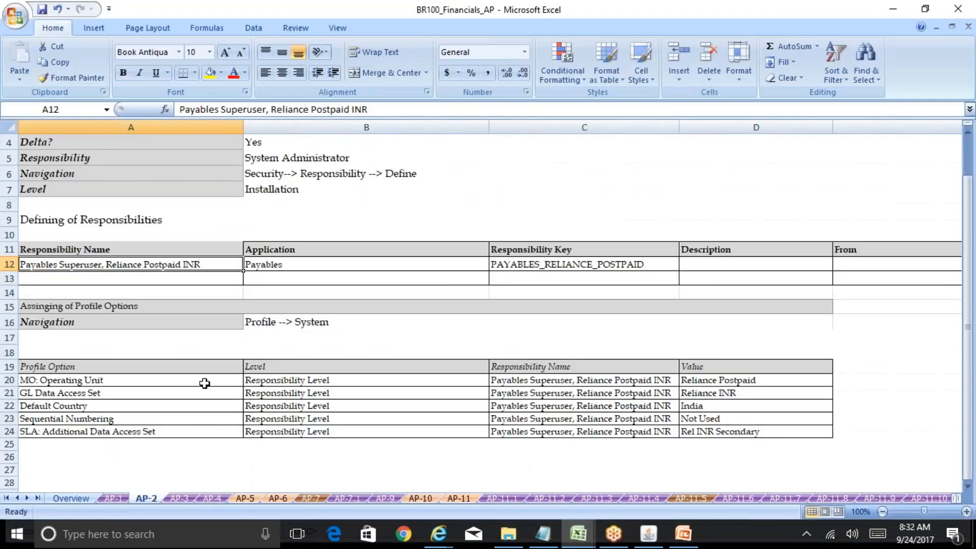
click(380, 110)
triple_click(380, 110)
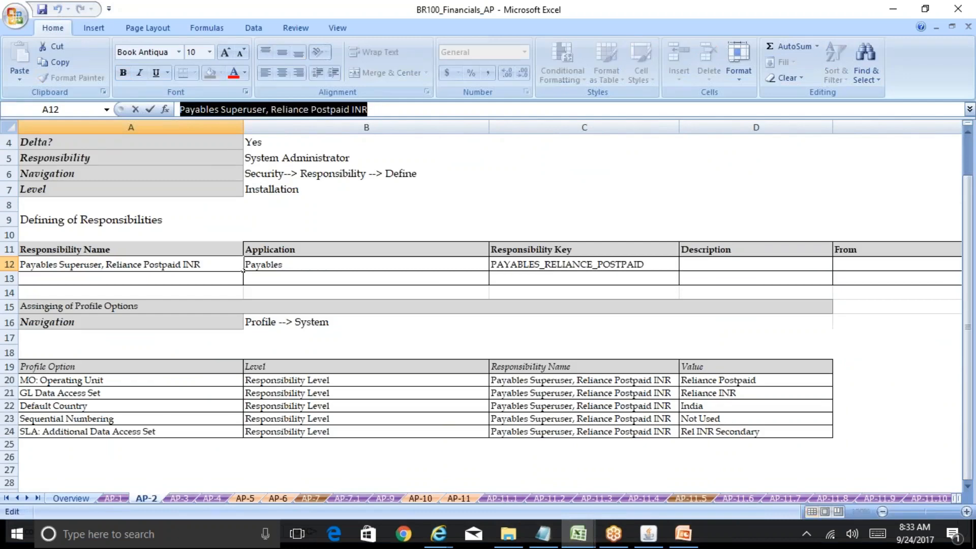
key(ctrl+c)
click(649, 533)
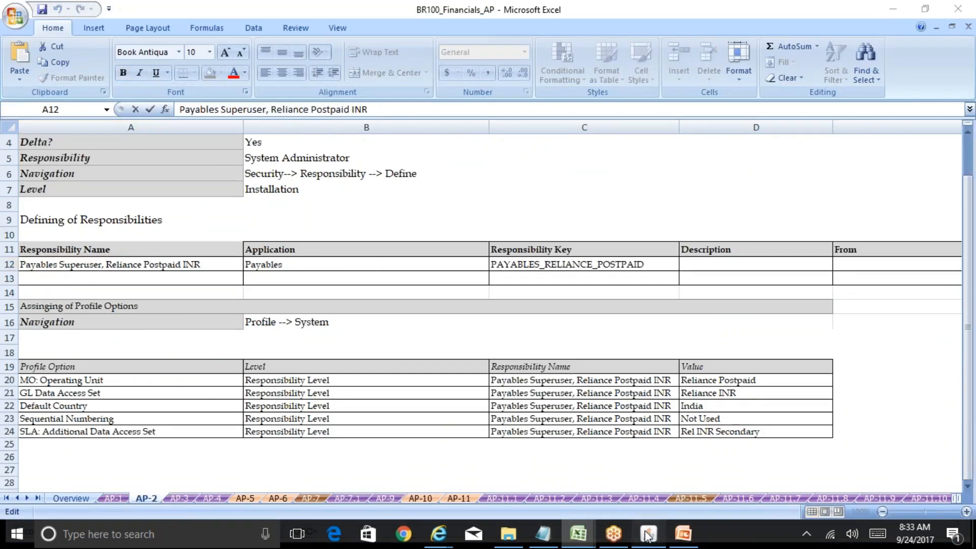
key(ctrl+v)
key(Tab)
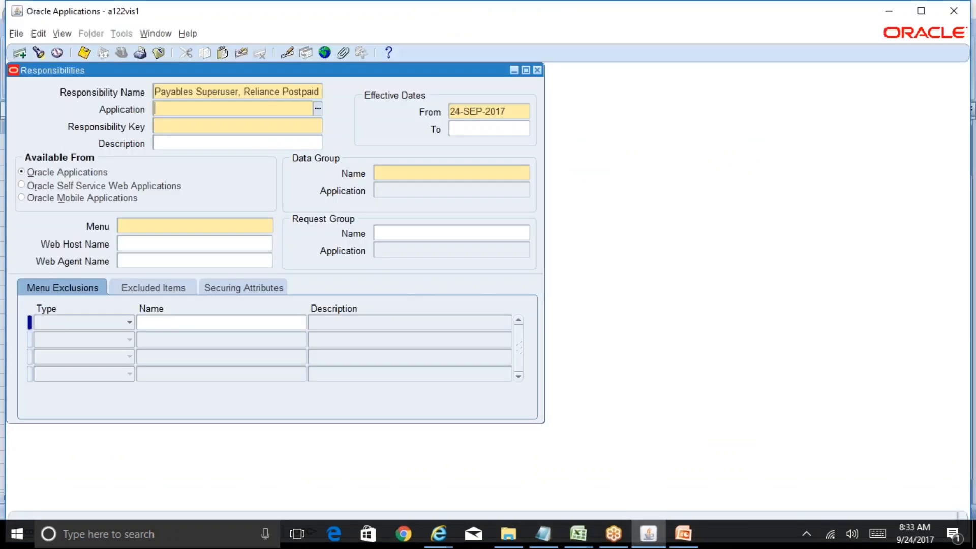
text(payables)
key(Tab)
Step: Enter key PAYABLES_RELIANCE_POSTPAID, dismiss the duplicate-key error, and clear the record
key(alt+Tab)
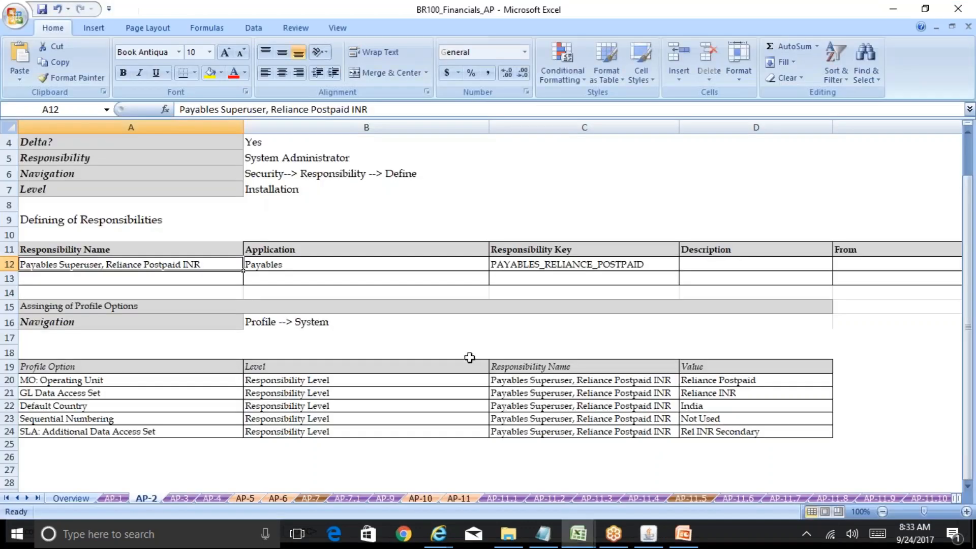
click(614, 271)
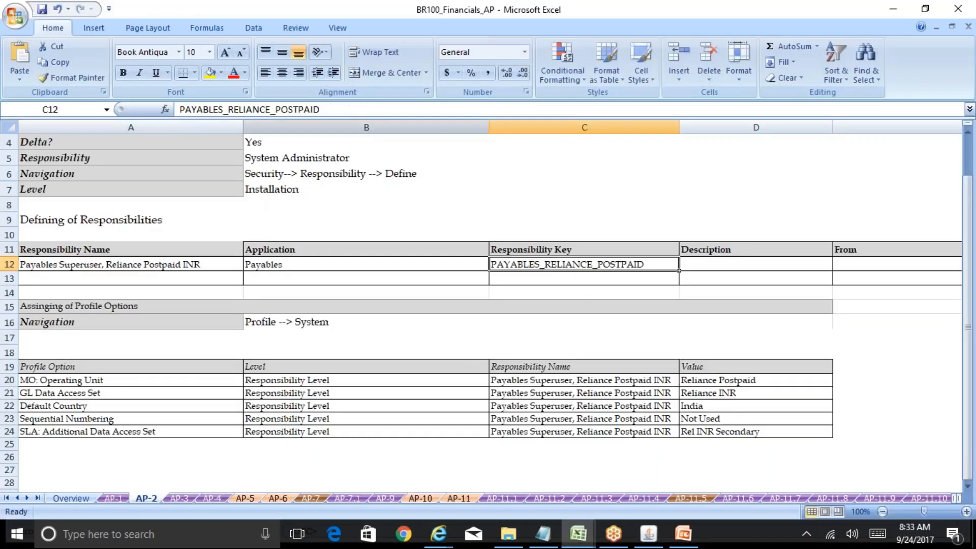
drag(332, 109, 133, 99)
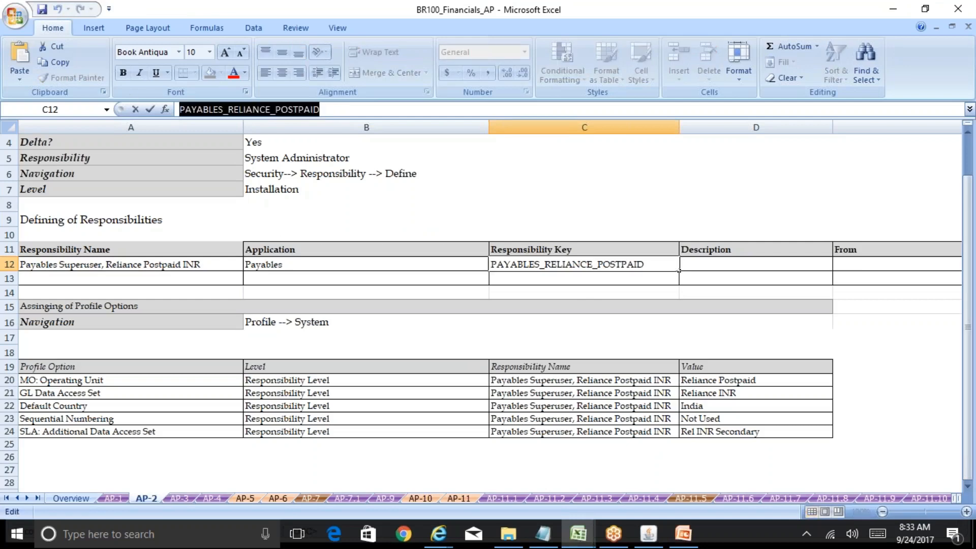
click(651, 535)
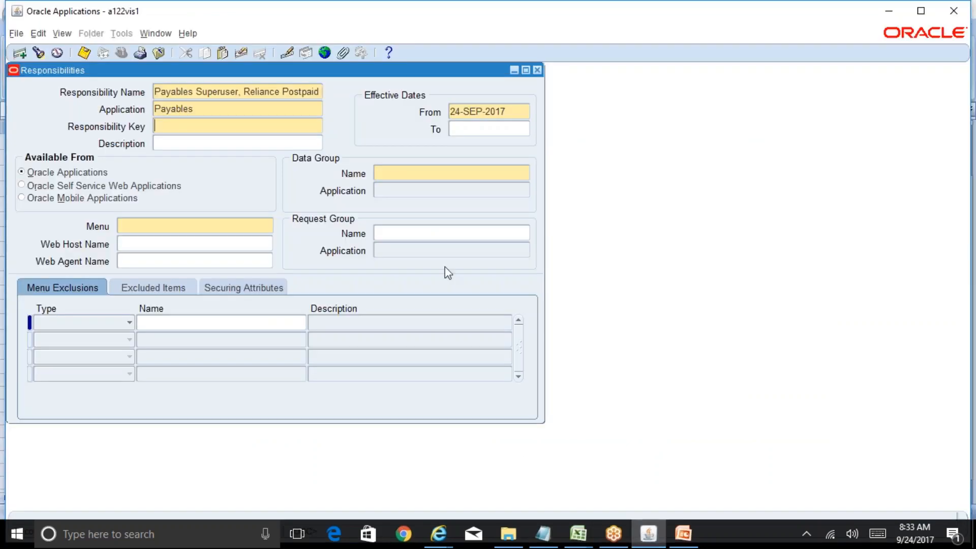
key(ctrl+v)
click(402, 174)
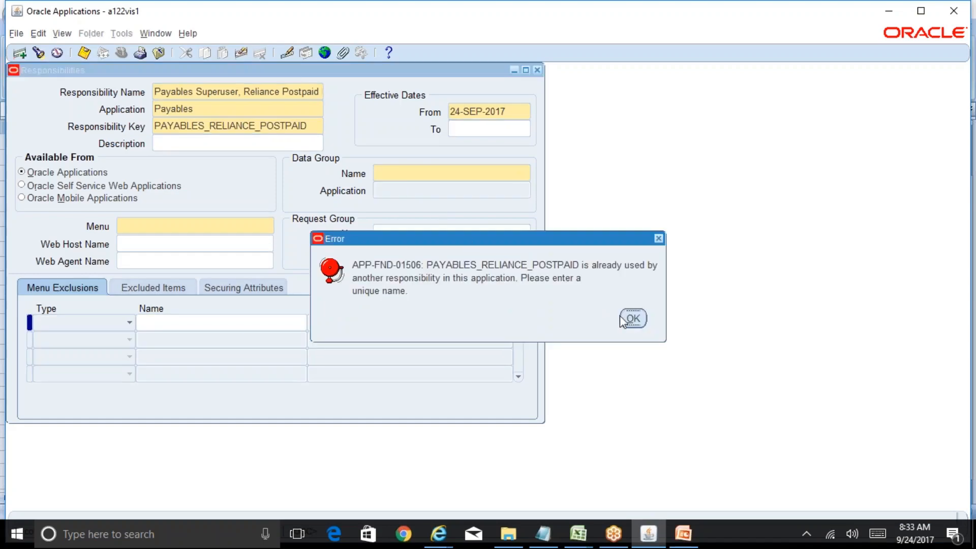
click(641, 320)
key(ctrl+c)
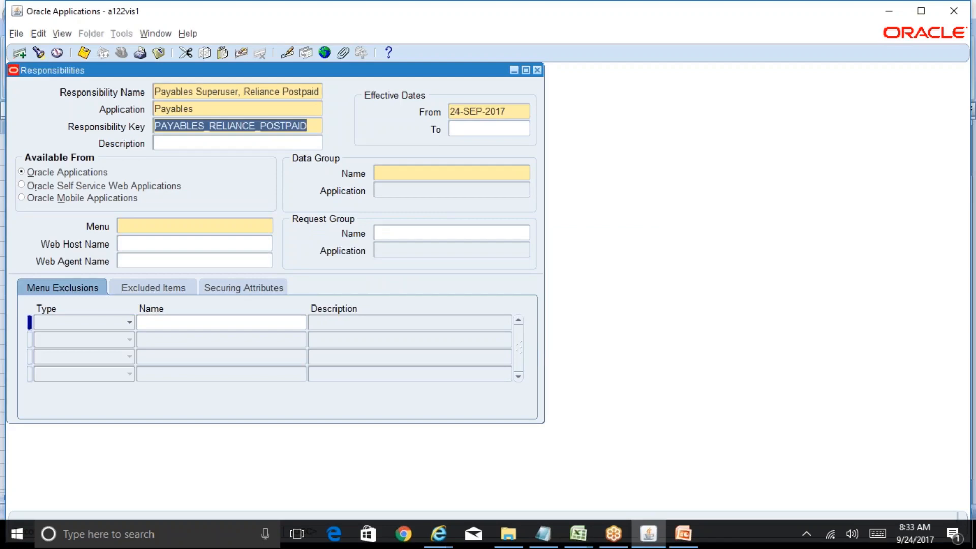
key(BackSpace)
key(alt+e)
key(l)
key(r)
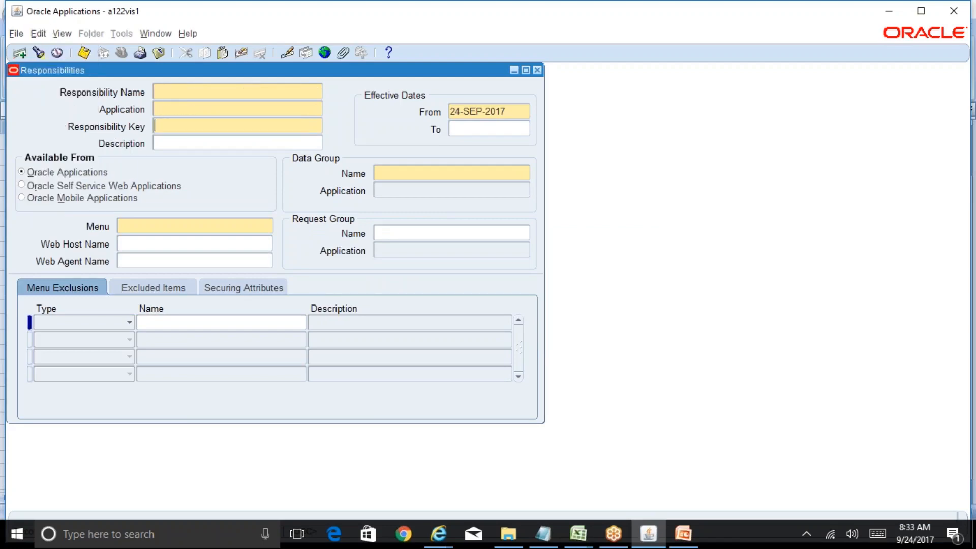
key(F11)
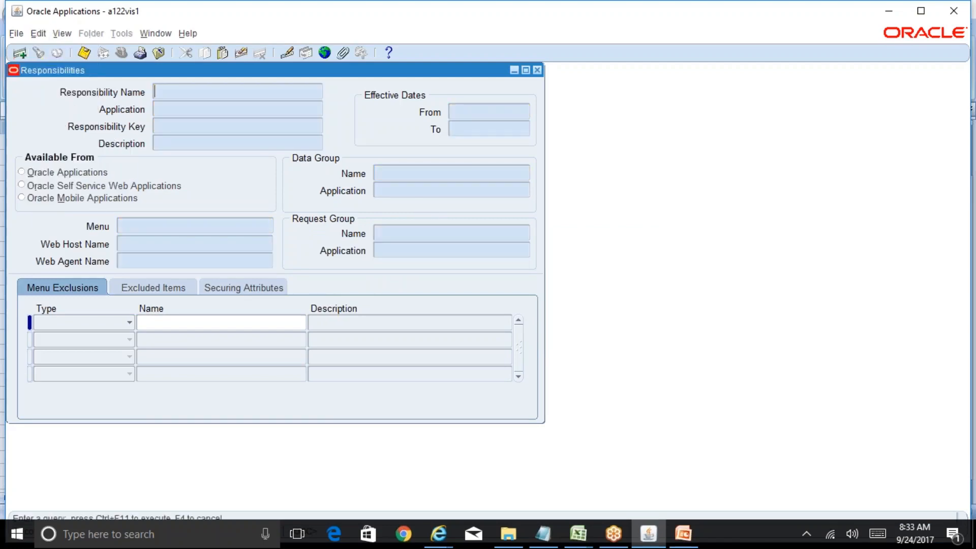
Step: Query the existing responsibility with key PAYABLES_RELIANCE_POSTPAID
click(263, 129)
key(ctrl+v)
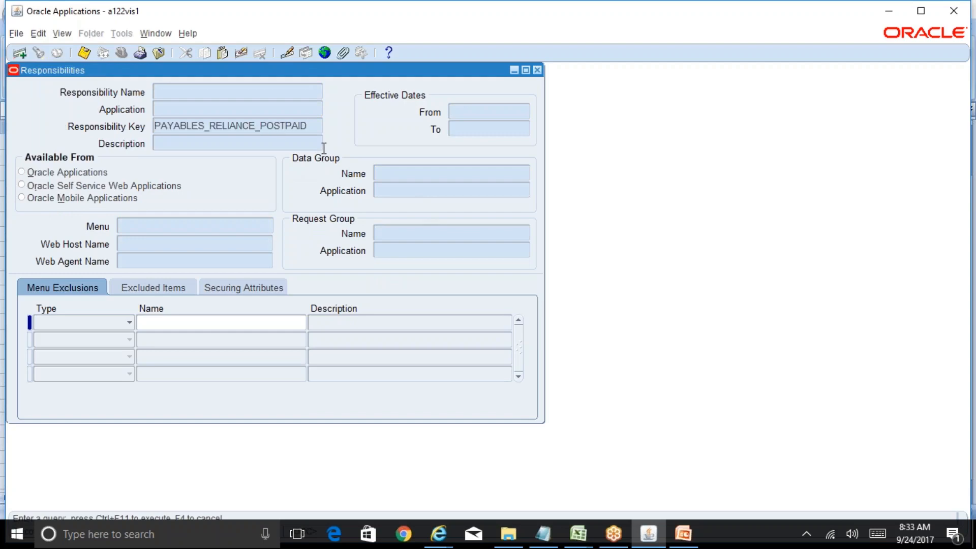
key(ctrl+F11)
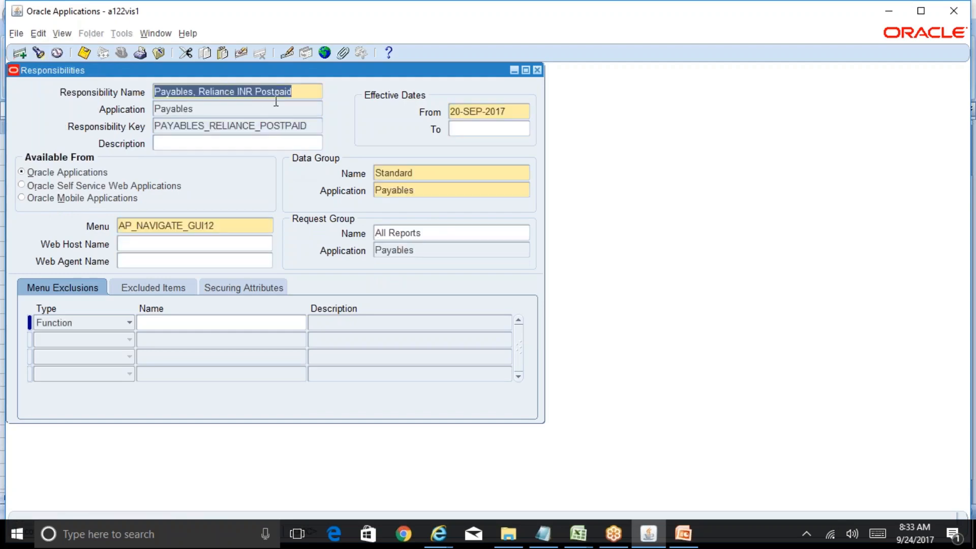
Step: Rename it 'Payables Superuser, Reliance Postpaid INR', save, and check data group Standard and menu AP_NAVIGATE_GUI12
click(189, 92)
text(Superuser)
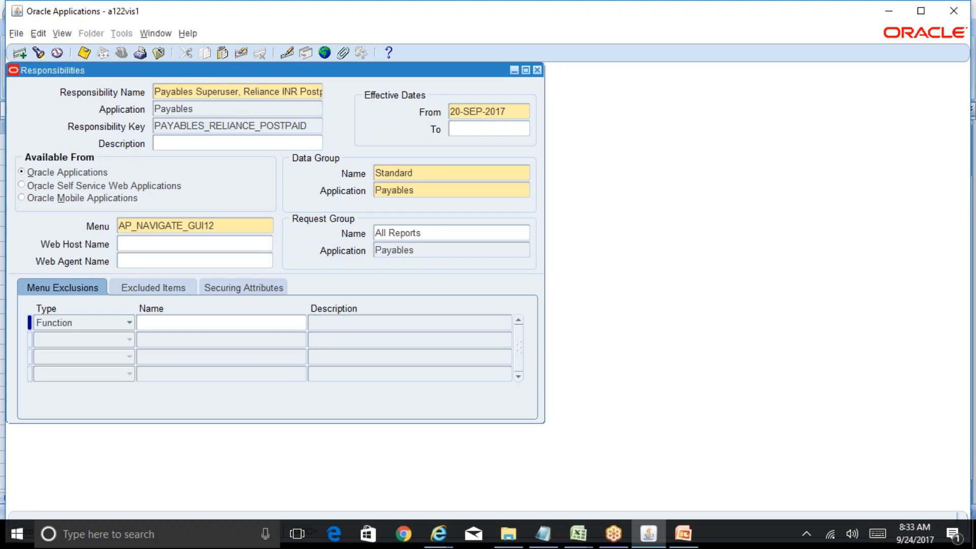
click(282, 92)
key(Delete)
key(Delete)
key(Delete)
key(Delete)
text(INRP)
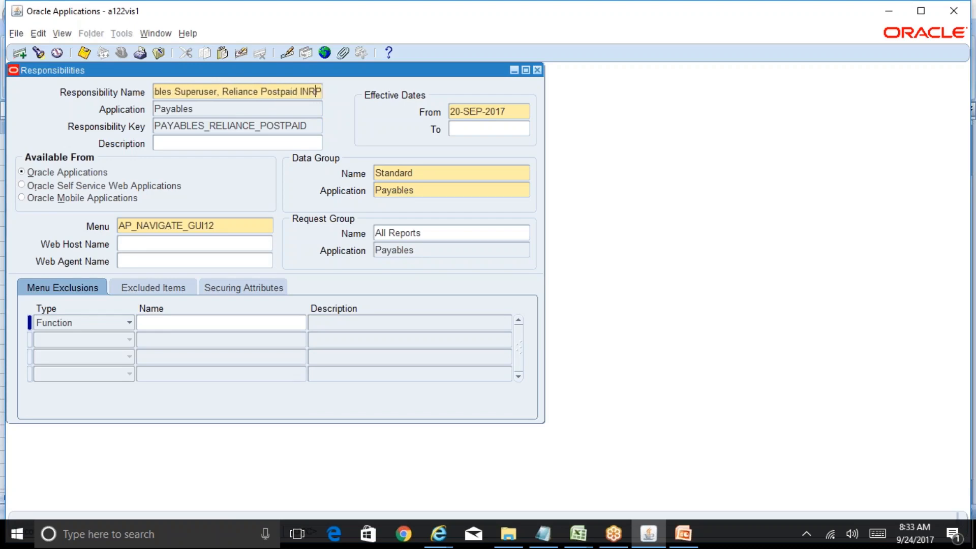
key(BackSpace)
key(ctrl+s)
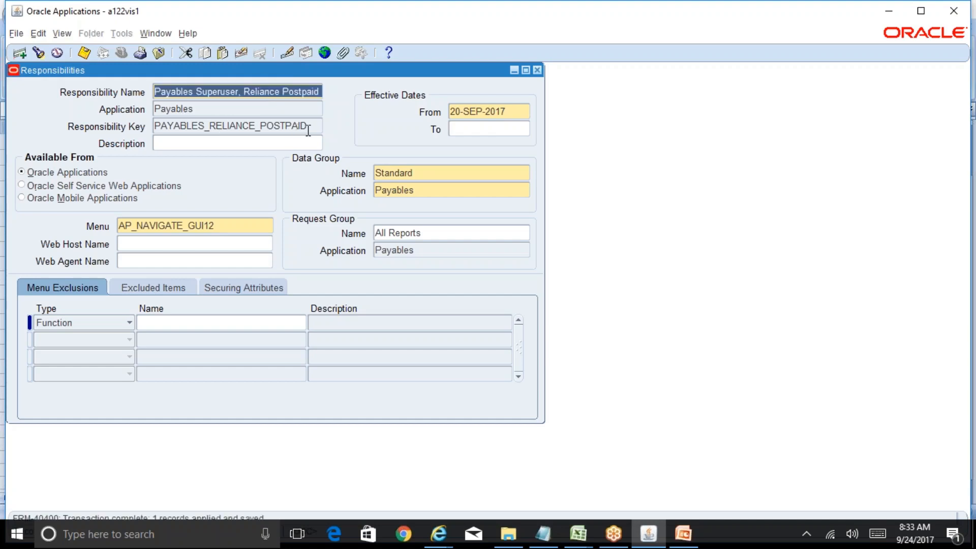
click(424, 174)
click(214, 226)
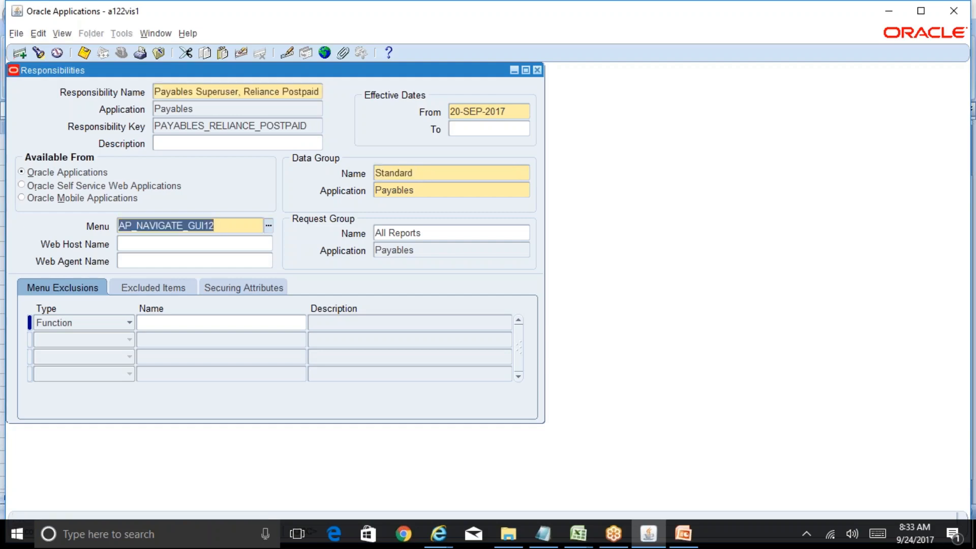
click(307, 91)
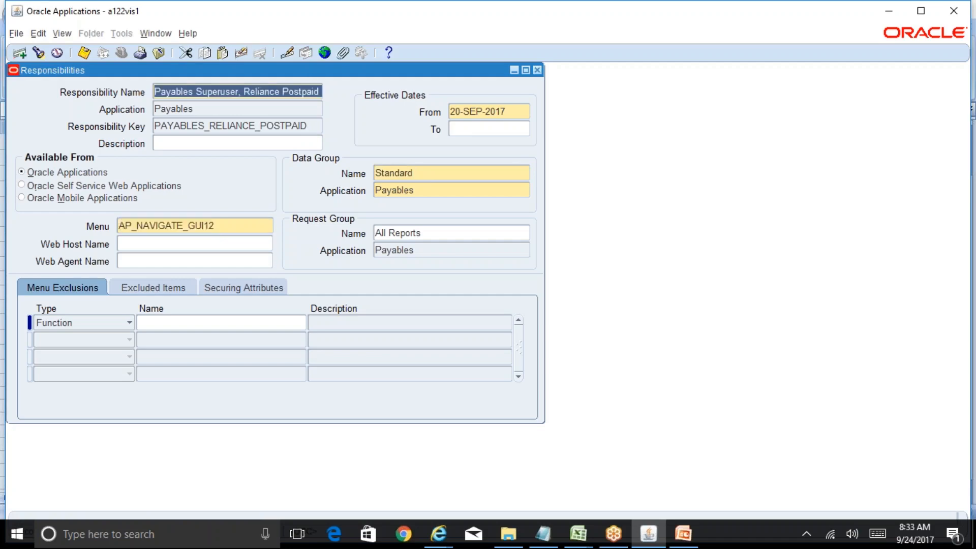
key(F11)
Step: Query Payables%Vision%Ope%, review the Payables, Vision Operations (USA) menu and name, then close the form
text(Payables)
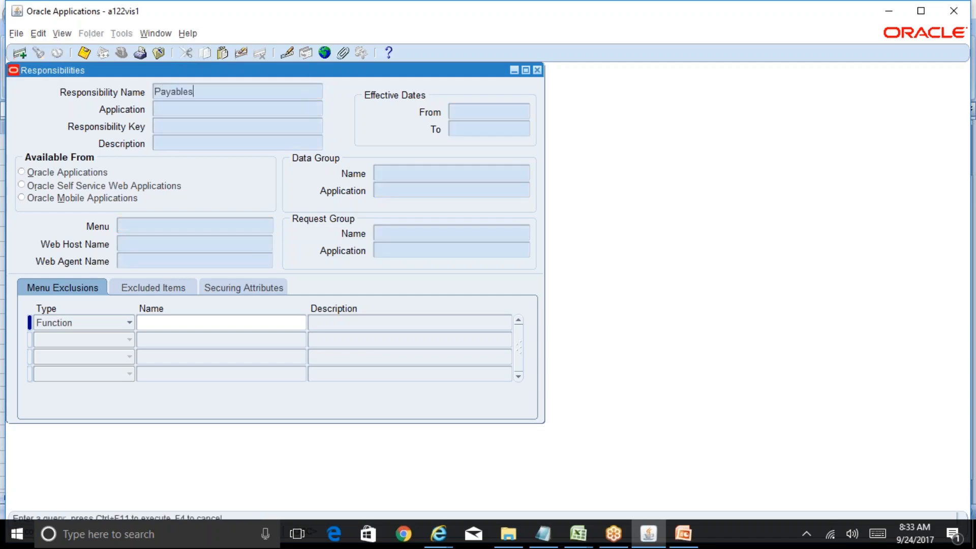
text(%Vision%Ope%)
key(ctrl+F11)
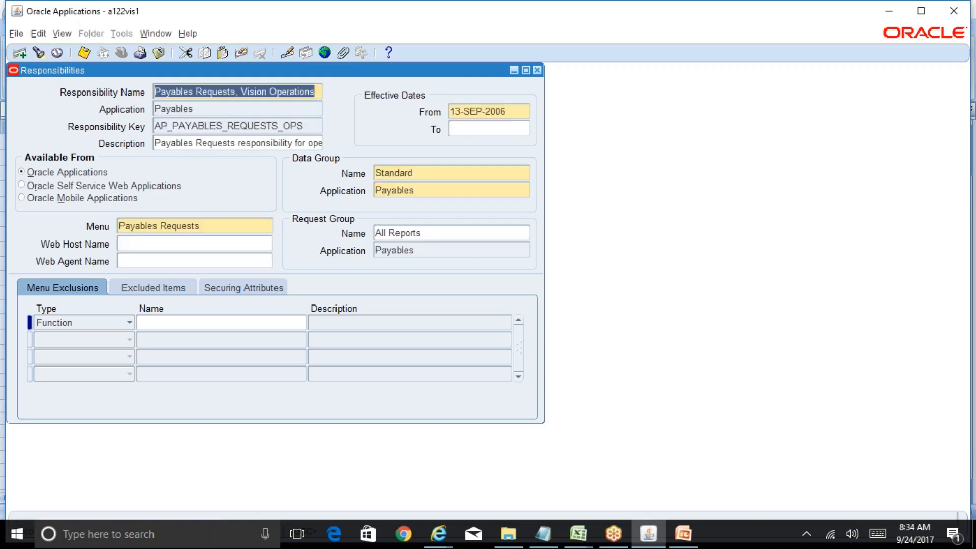
key(Down)
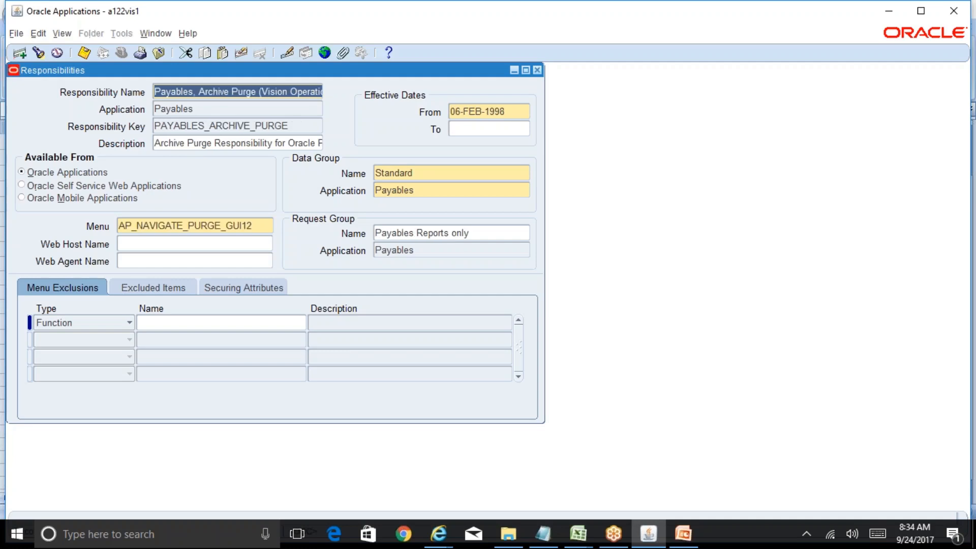
key(Down)
key(Down)
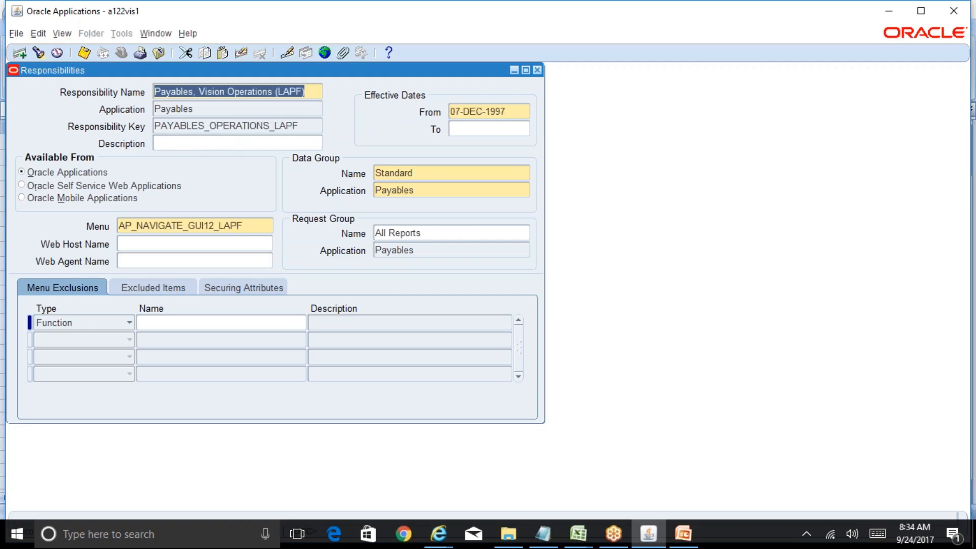
key(Down)
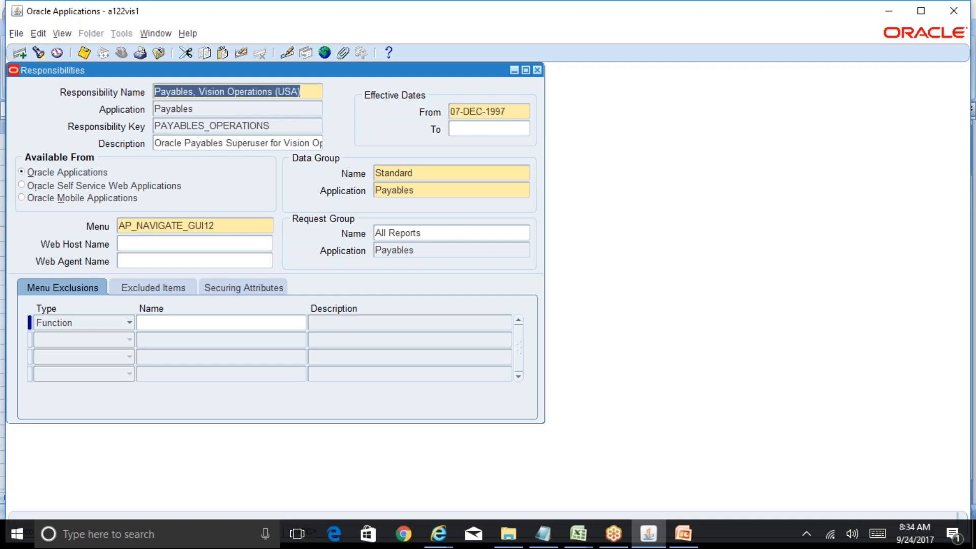
click(228, 226)
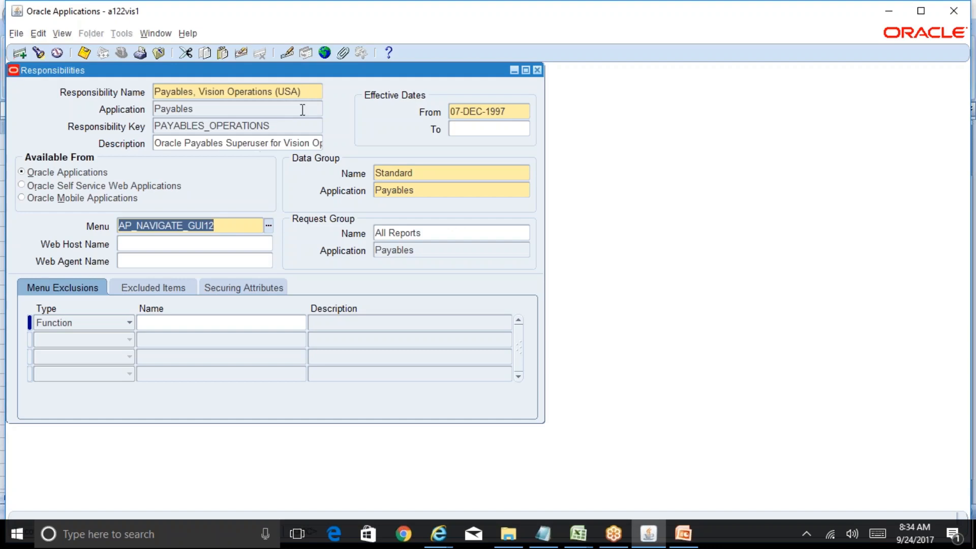
click(310, 92)
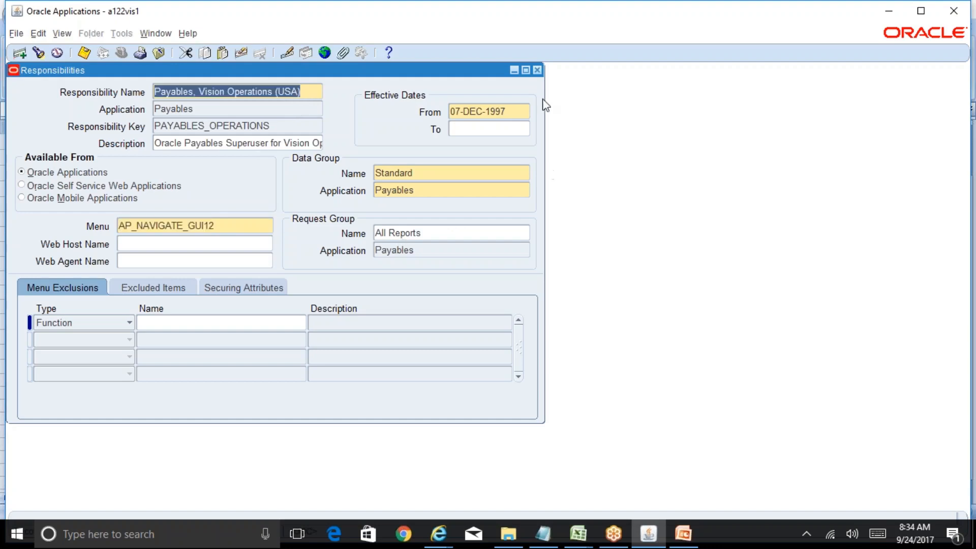
click(537, 70)
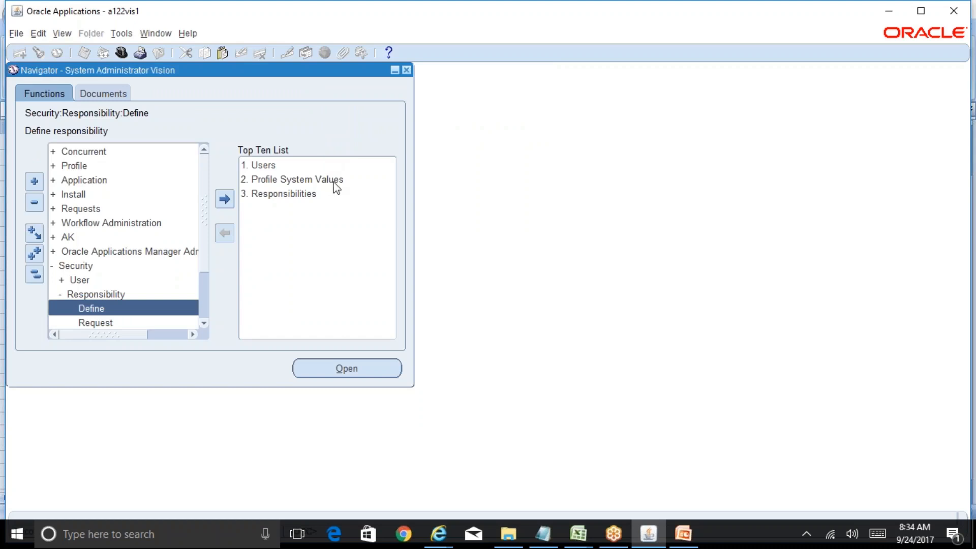
Step: Expand Profile in the Navigator and open System to reach Find System Profile Values
double_click(101, 167)
click(110, 182)
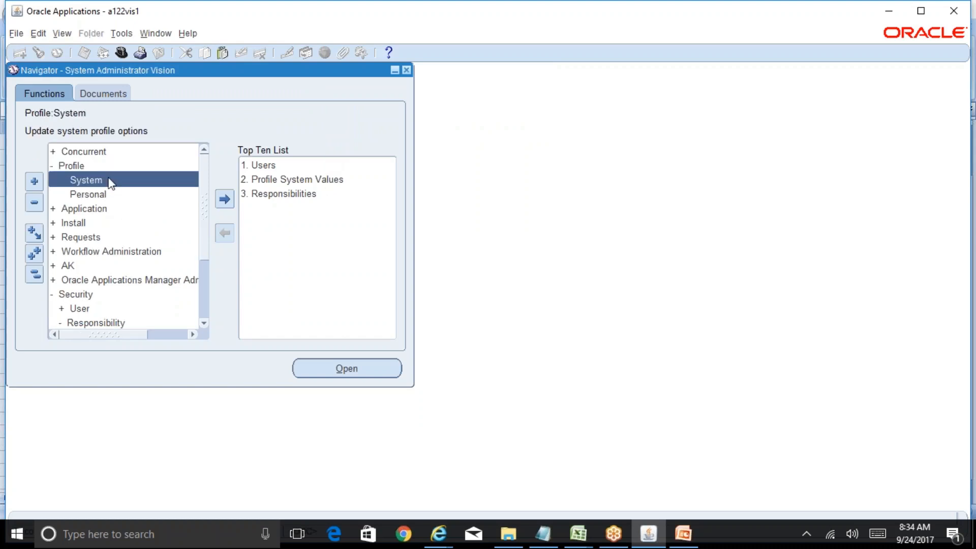
double_click(136, 184)
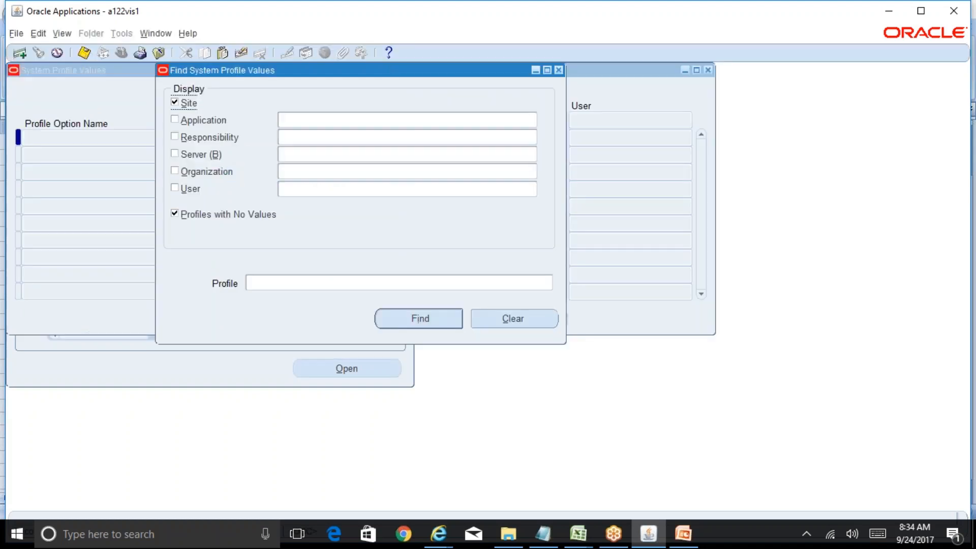
Step: Set the search responsibility to Payables%Super%Relianc, matching the Reliance Postpaid responsibility
click(300, 137)
key(ctrl+v)
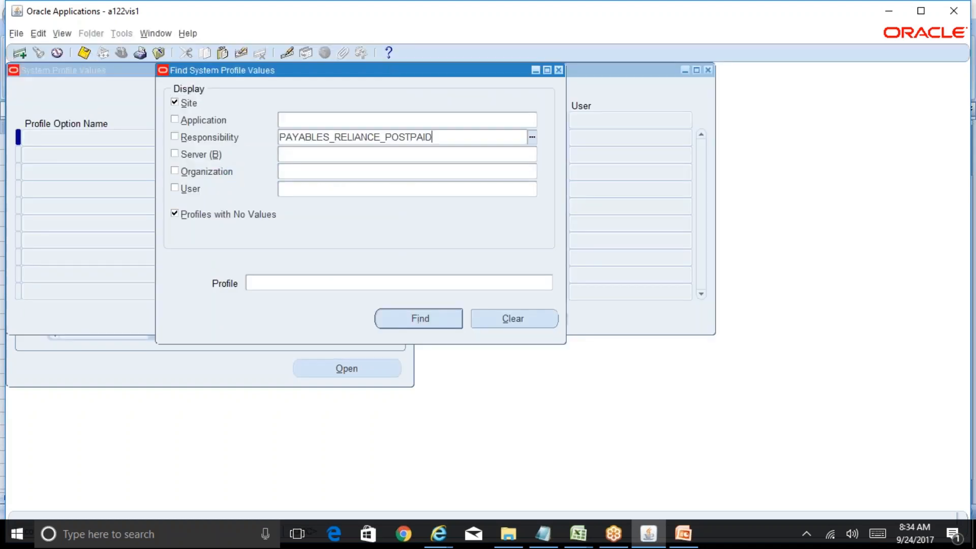
key(ctrl+a)
text(P)
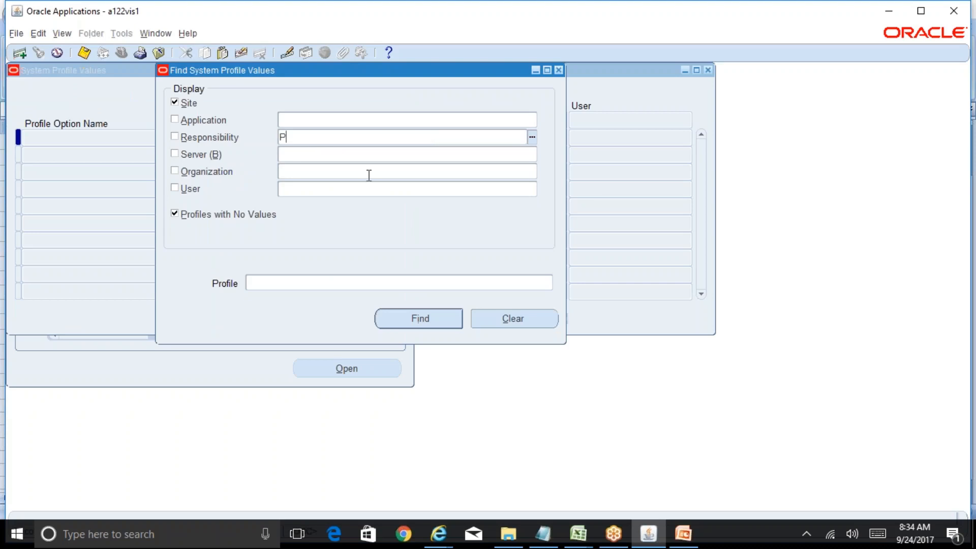
text(ayables%Super%Reli)
text(anc)
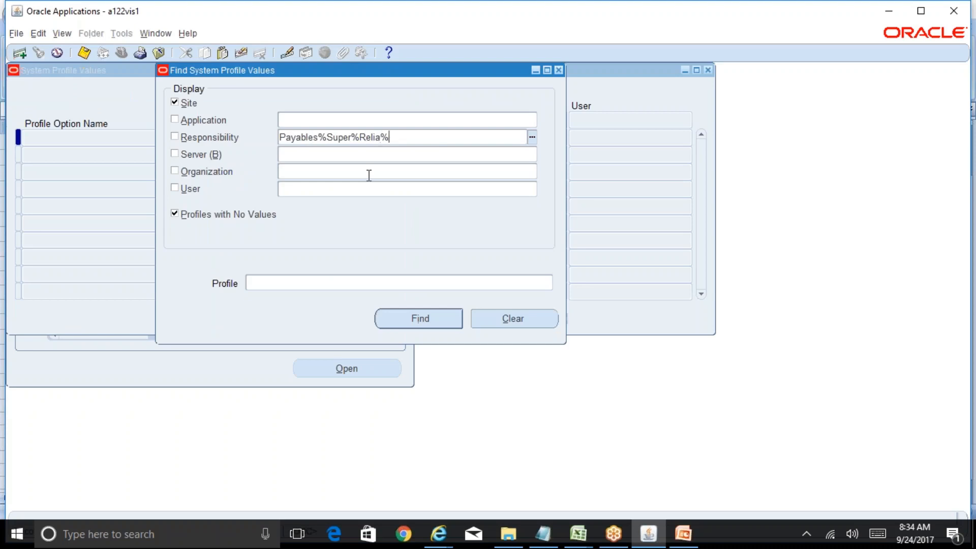
key(Tab)
Step: Find GL%Data% profiles for it, consulting the org-structure slide, to reach GL: Data Access Set
click(334, 280)
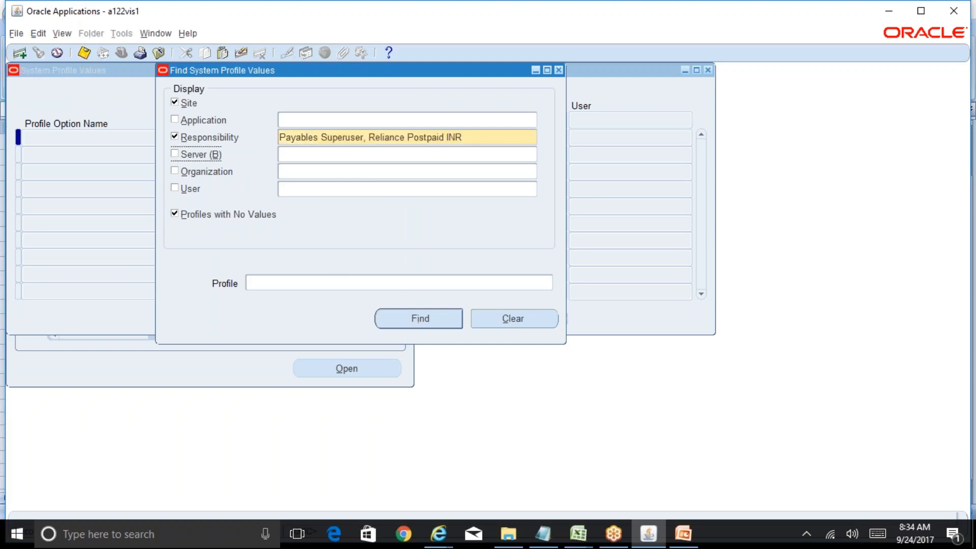
text(GL%Data%)
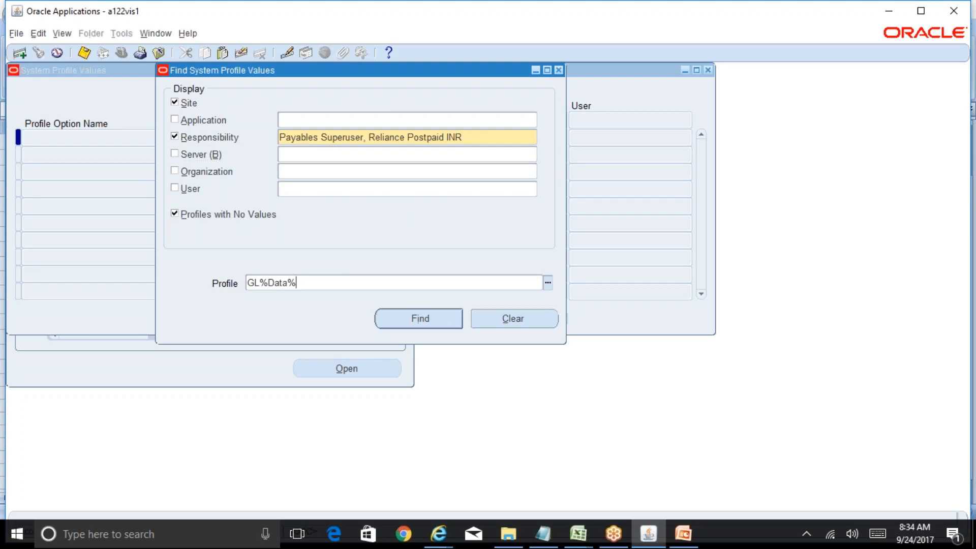
key(alt)
mouse_move(683, 534)
click(661, 455)
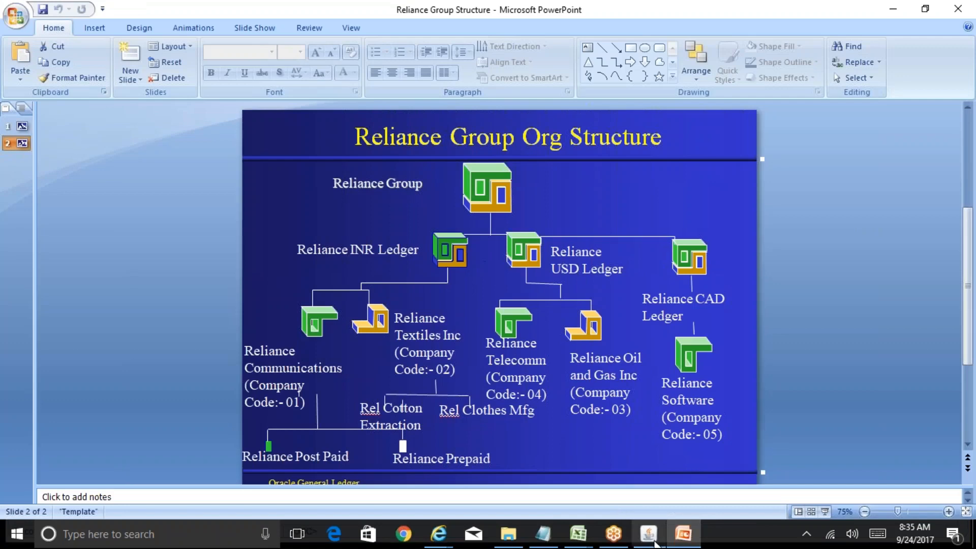
click(654, 542)
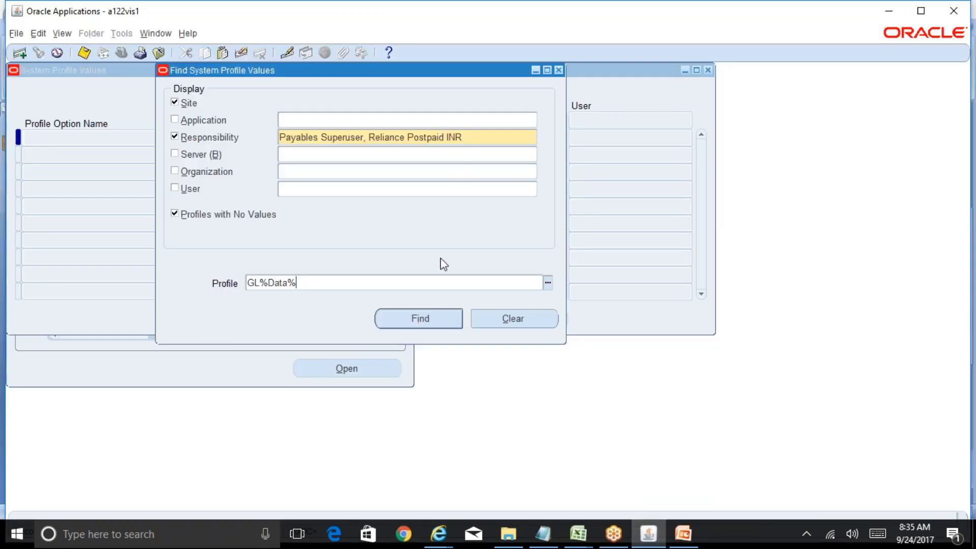
click(430, 319)
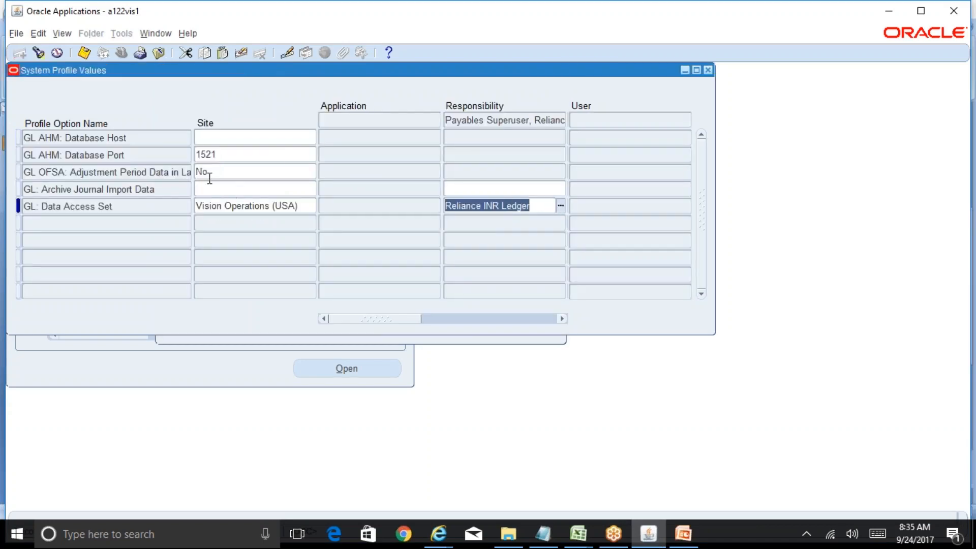
click(39, 53)
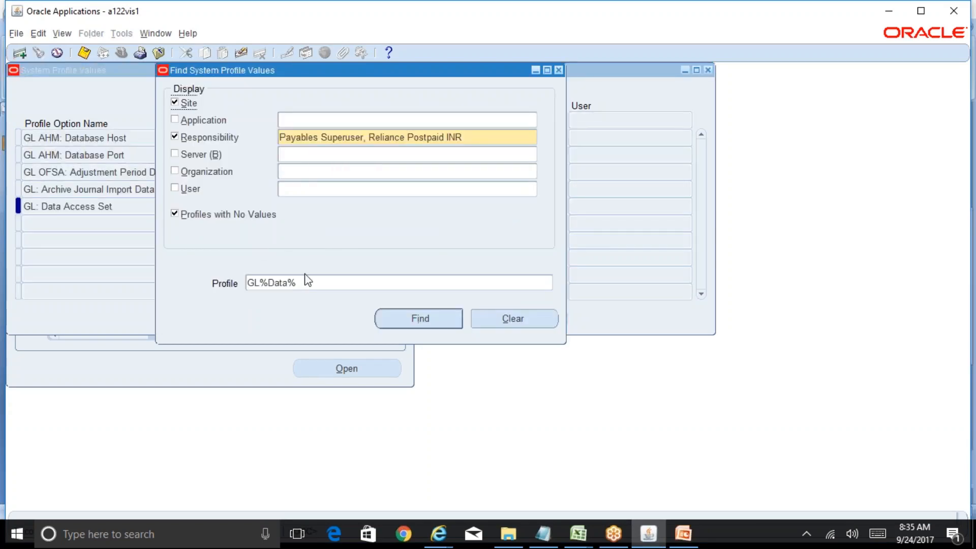
Step: Search profile MO%Ope% and confirm MO: Operating Unit shows Reliance Post Paid against the org slide
drag(306, 283, 246, 283)
text(MO%Ope%)
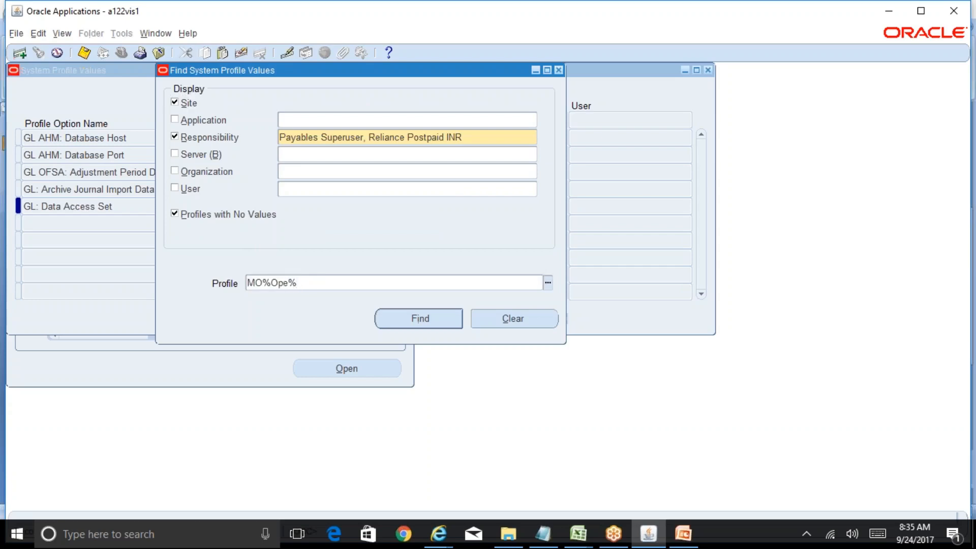
key(alt)
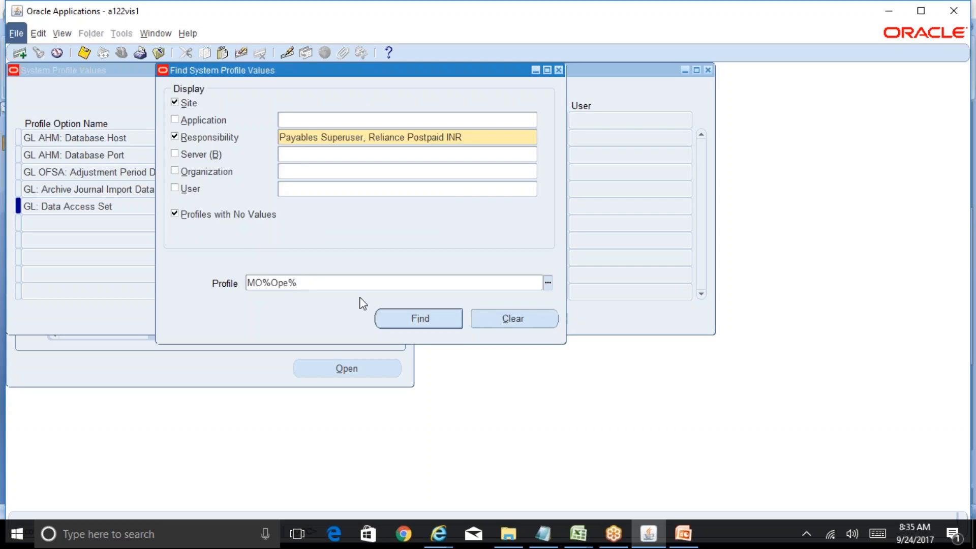
click(683, 533)
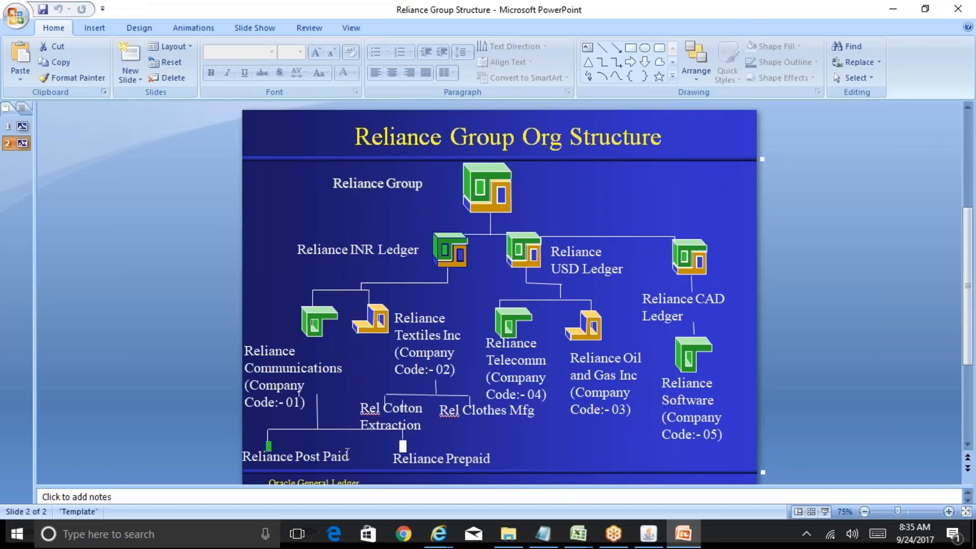
click(649, 534)
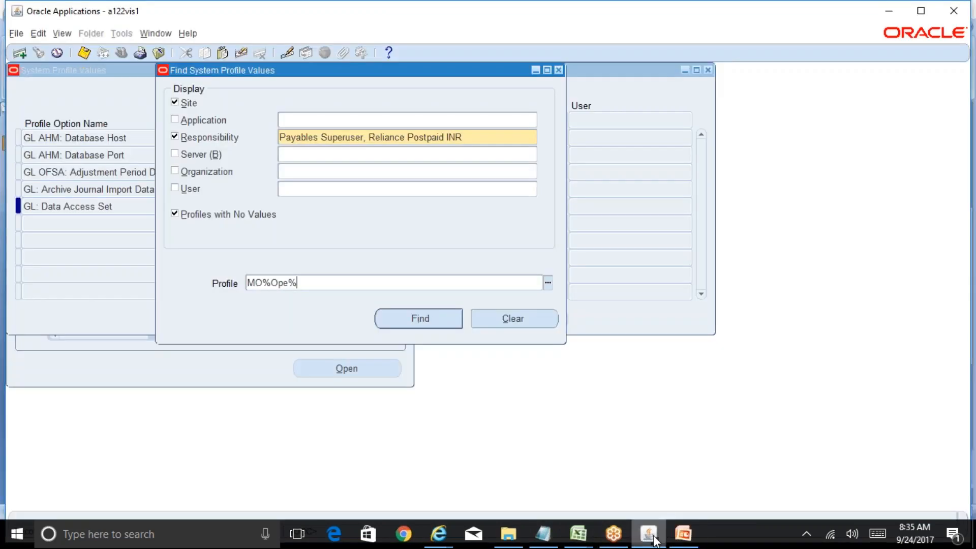
click(435, 328)
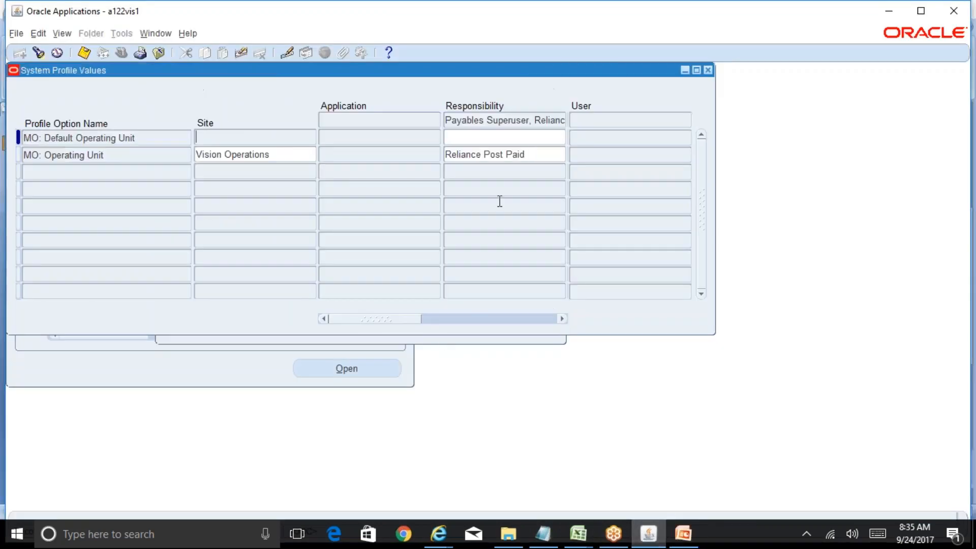
click(525, 161)
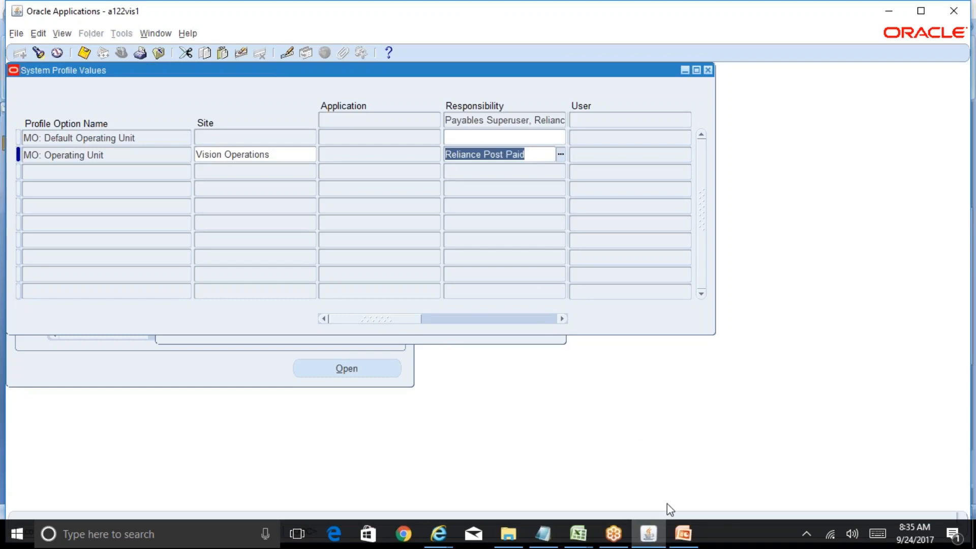
click(684, 533)
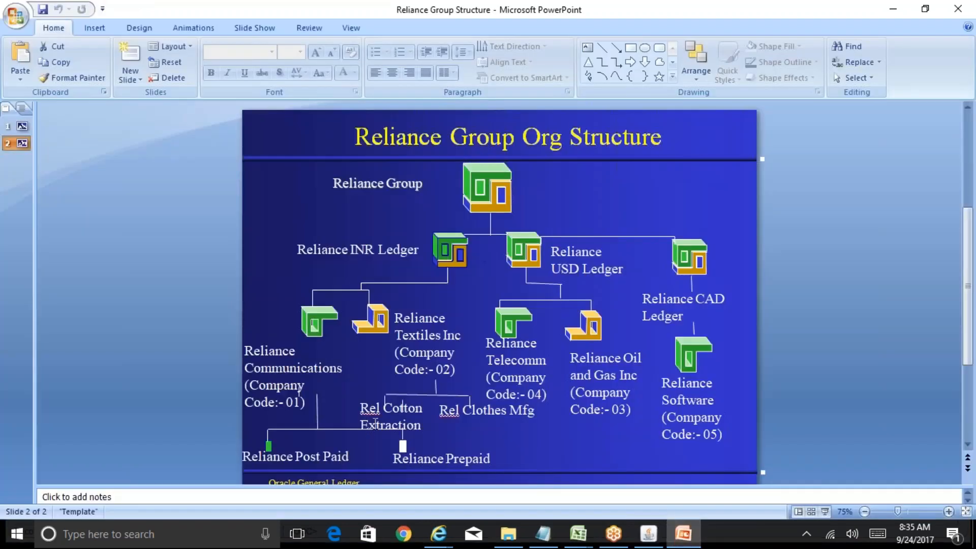
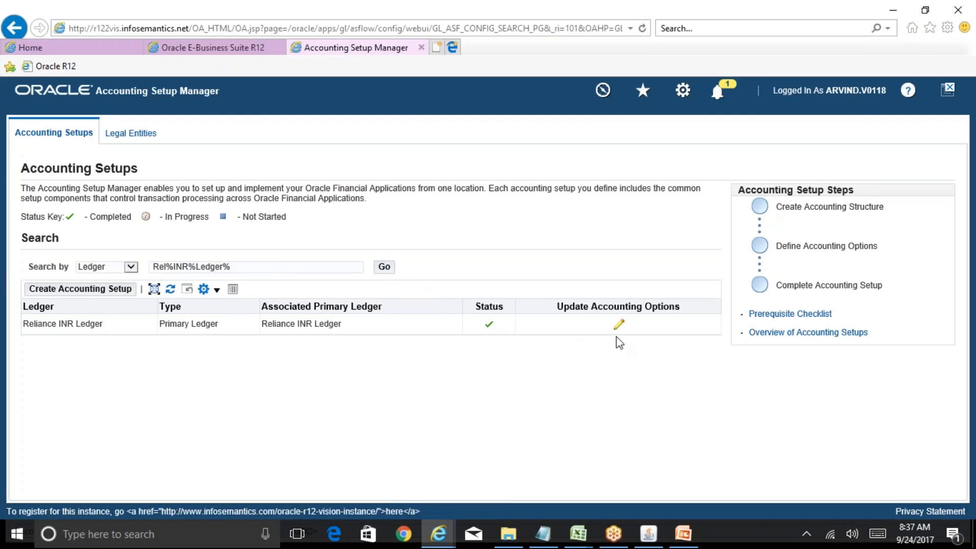
Step: Open the Reliance INR Ledger's operating units setup and launch the Organization form from it
click(618, 325)
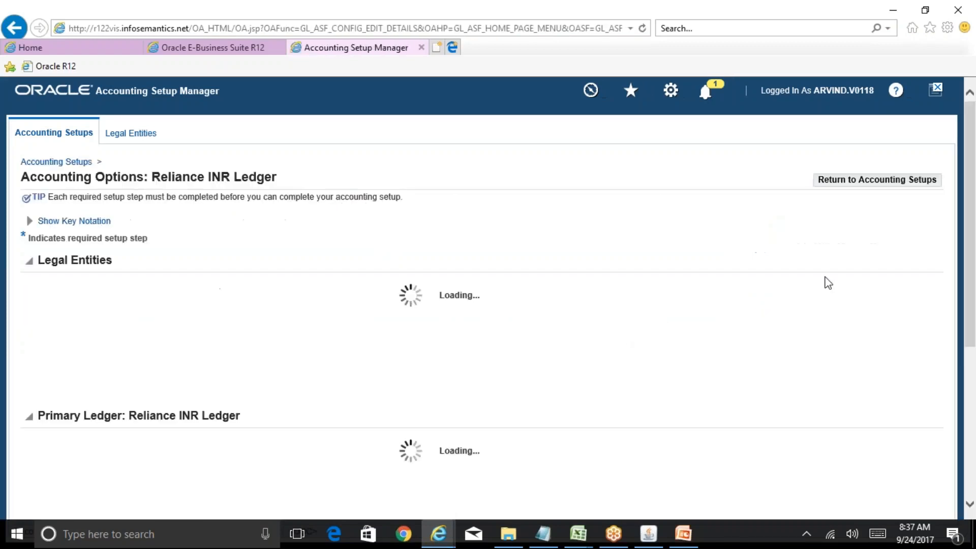
scroll(973, 240, down, 4)
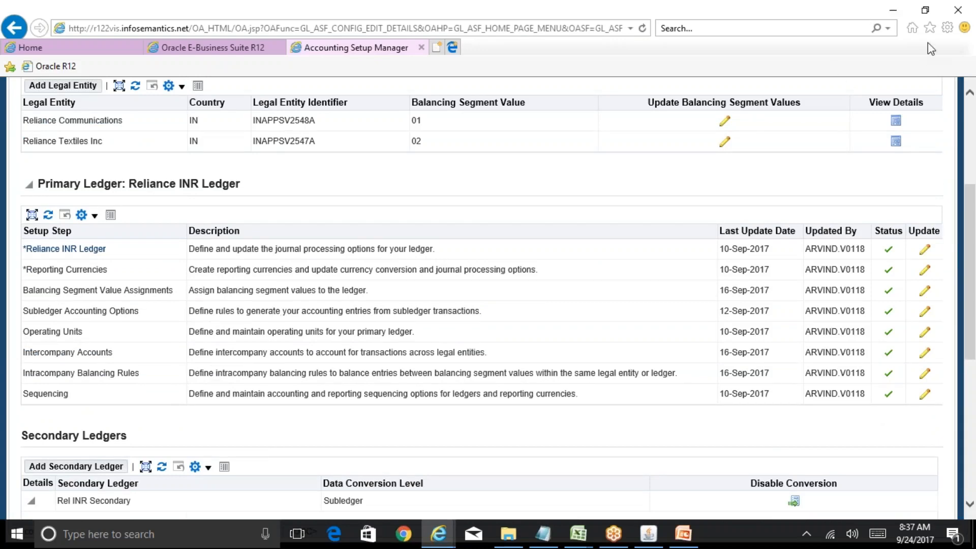
click(925, 333)
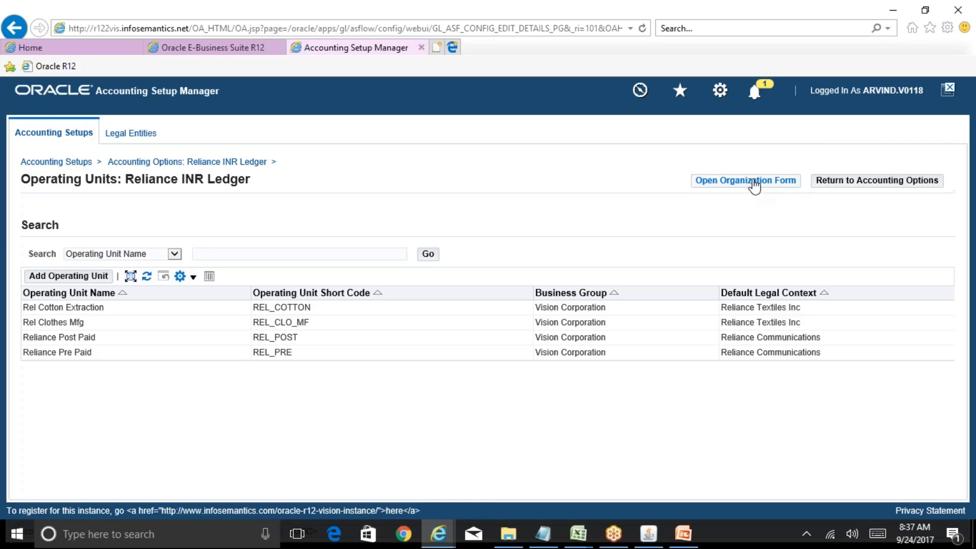
click(755, 186)
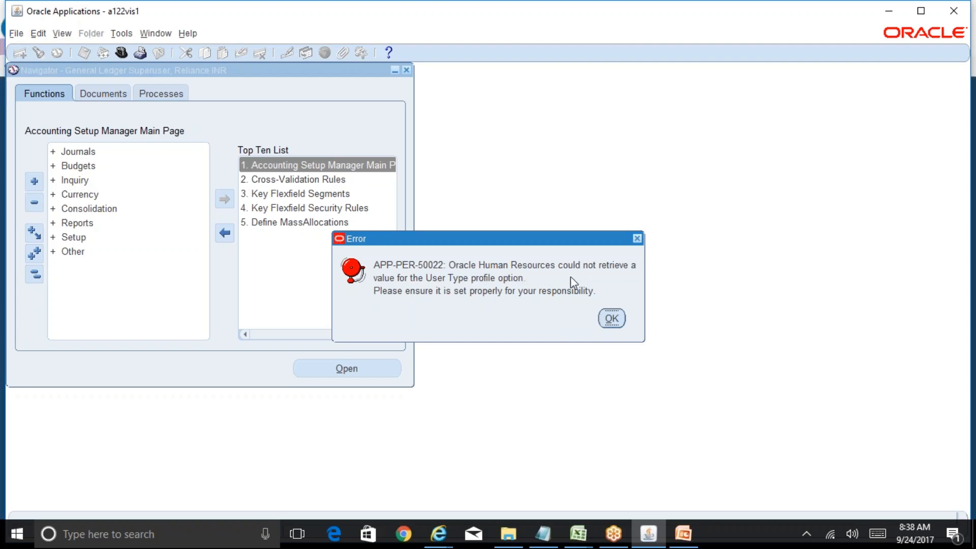
Step: Dismiss the APP-PER-50022 User Type error and filter the responsibility list with 'sy'
click(615, 319)
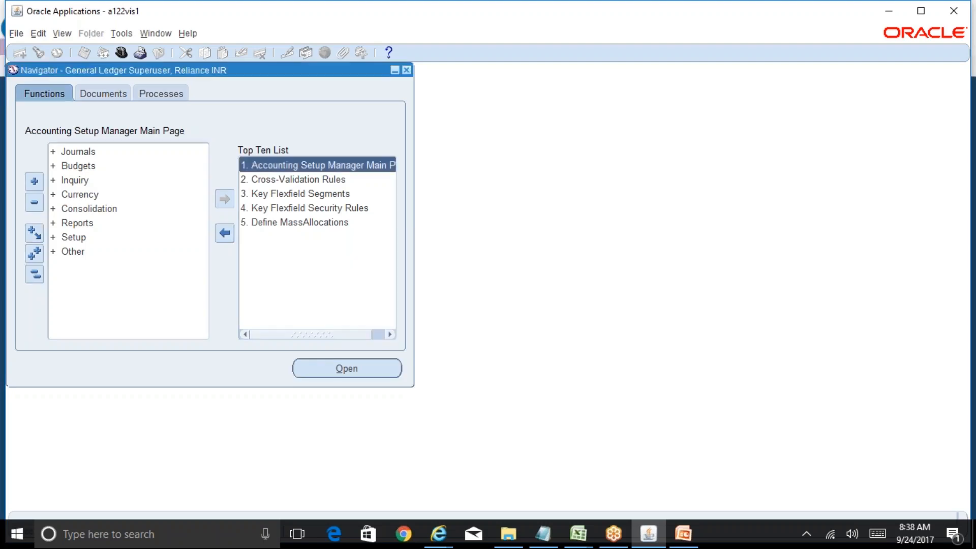
click(122, 53)
text(s%)
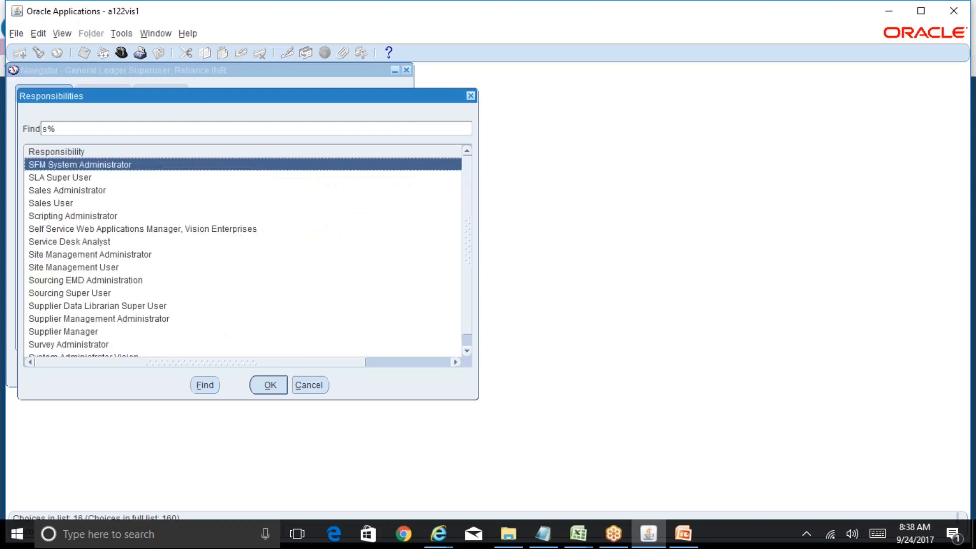
text(y)
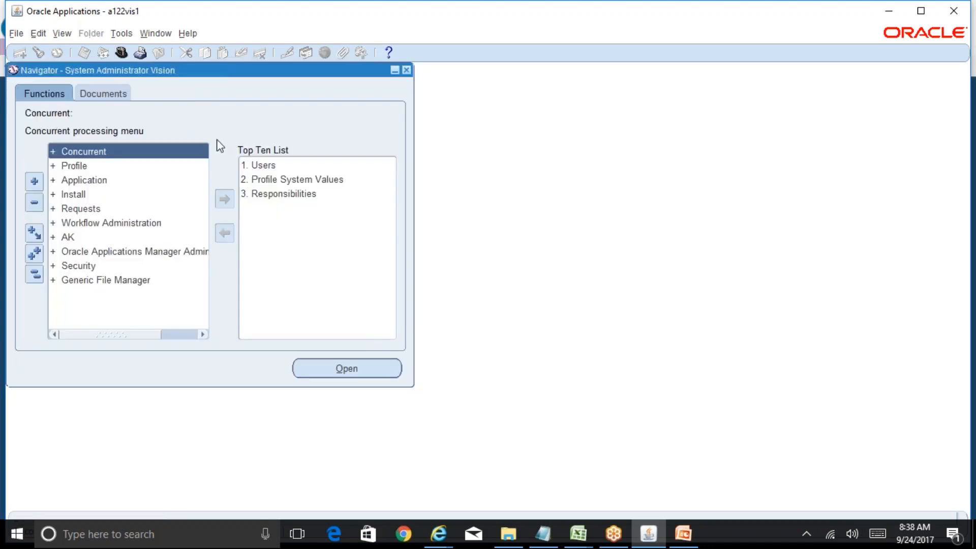
Step: Find HR%User% system profiles for the General Ledger Superuser, Reliance INR responsibility
double_click(307, 184)
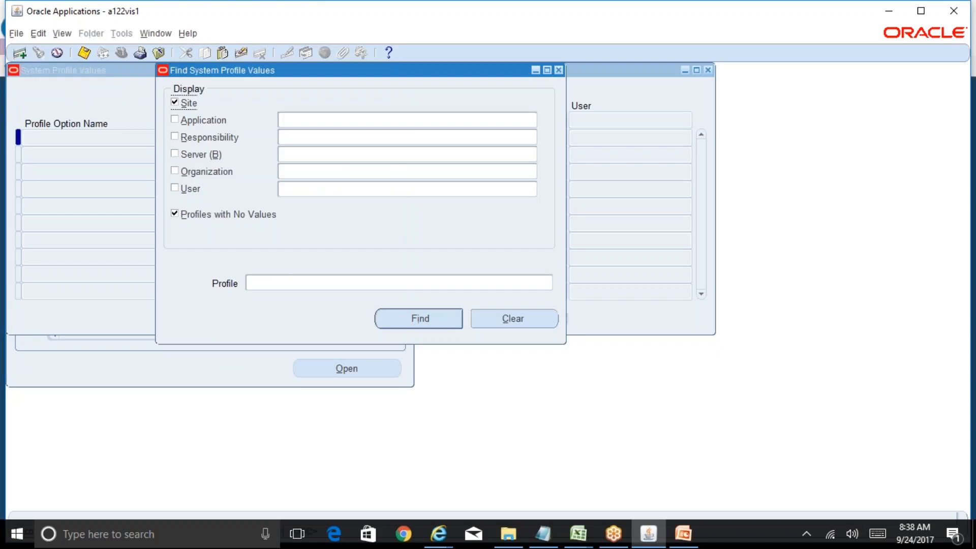
click(301, 138)
text(General%Le)
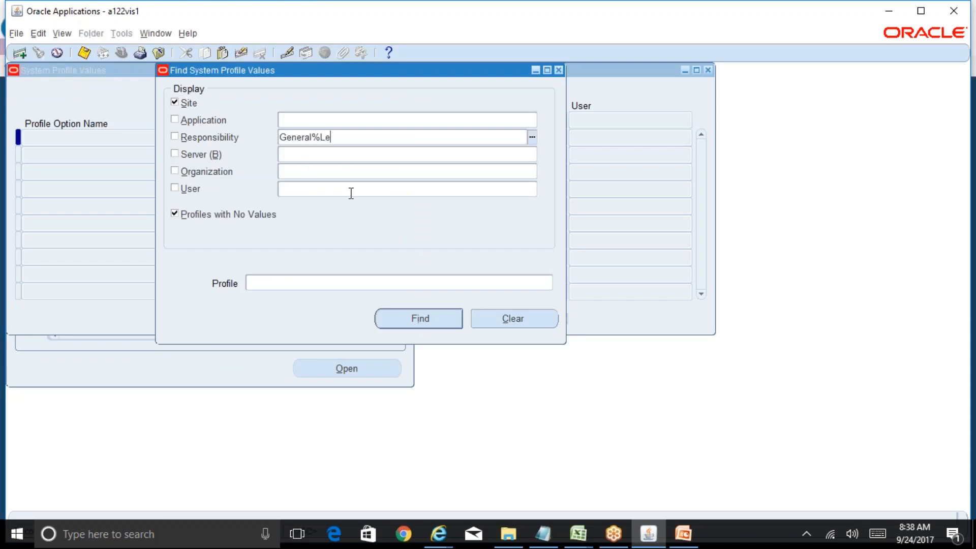
text(dger%Super%R)
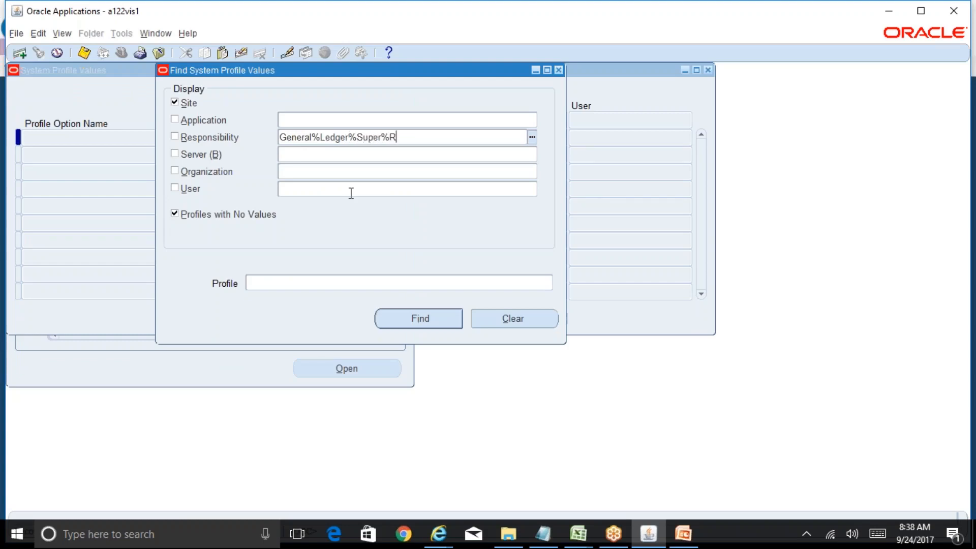
text(el%INR%)
key(Tab)
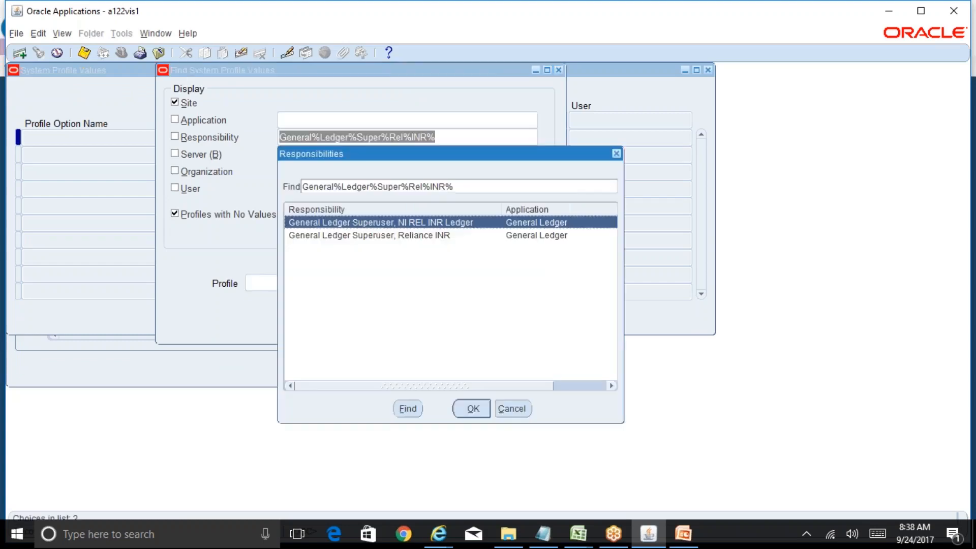
key(Down)
key(Return)
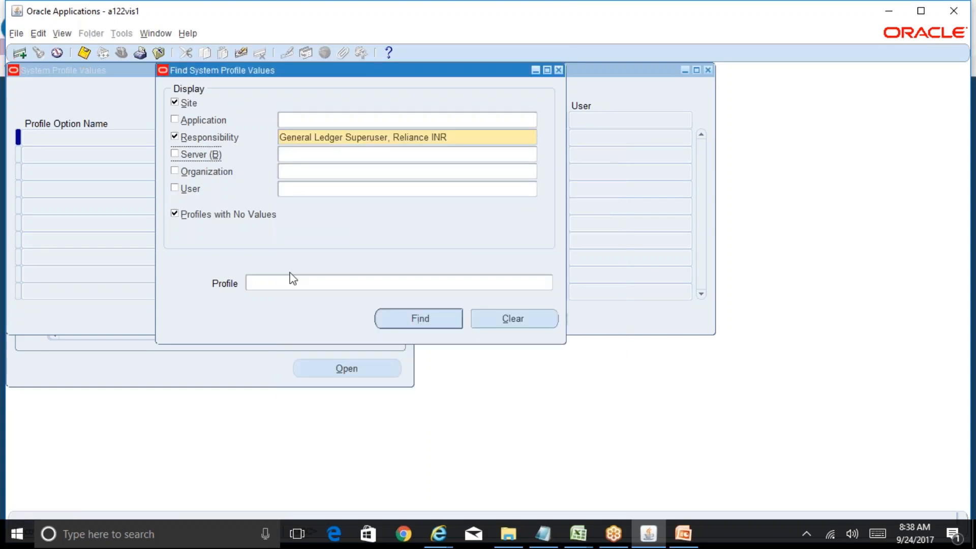
text(HR%User%)
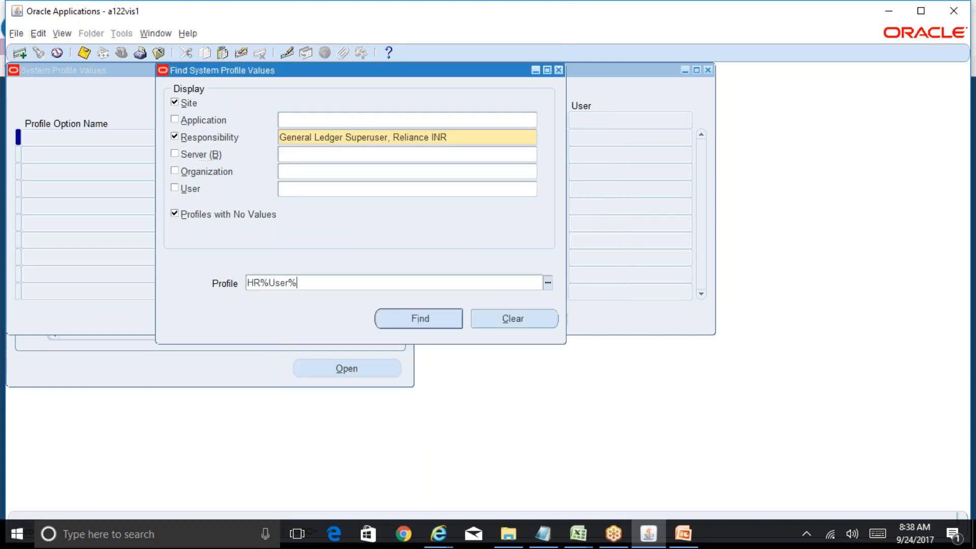
key(Return)
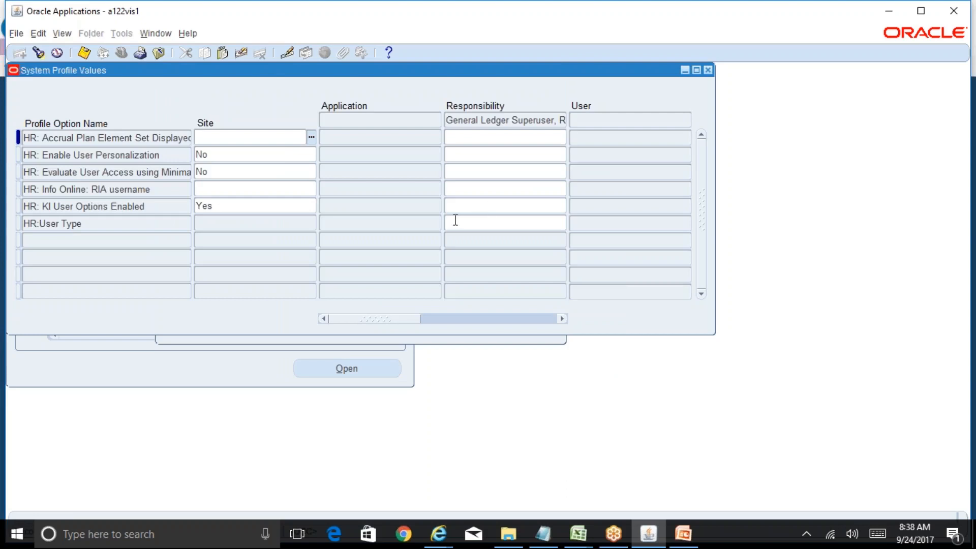
Step: Set HR:User Type to HR User at responsibility level, save, and close the form
click(476, 218)
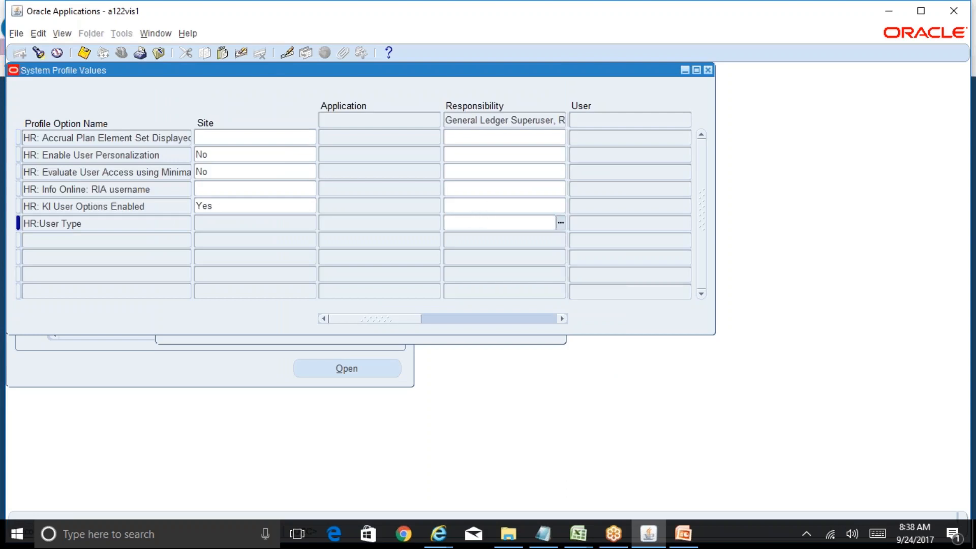
key(ctrl+l)
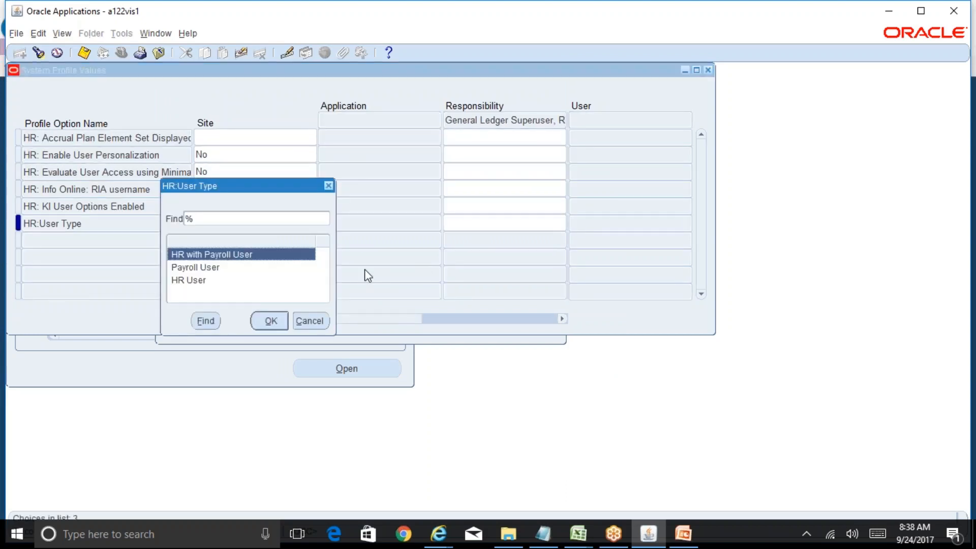
click(203, 282)
click(284, 321)
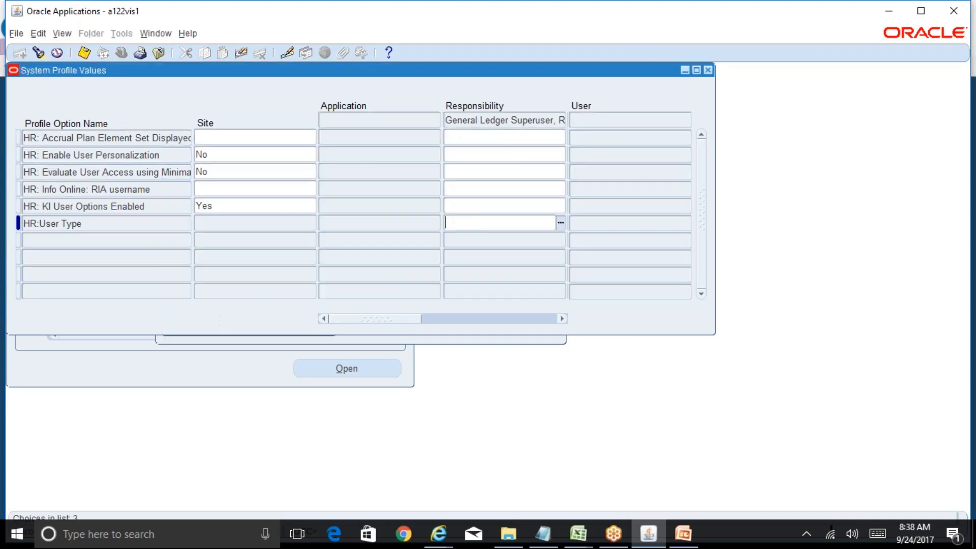
key(ctrl+s)
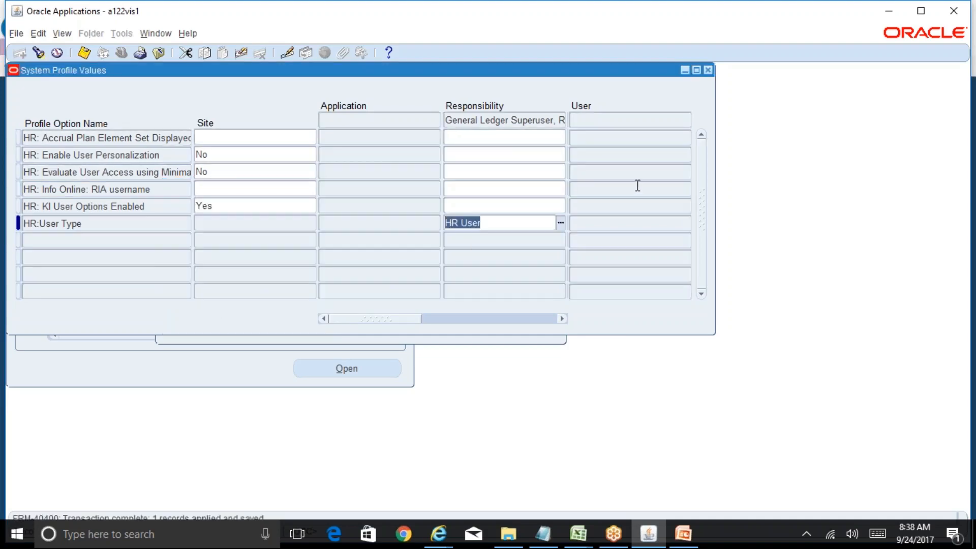
click(708, 70)
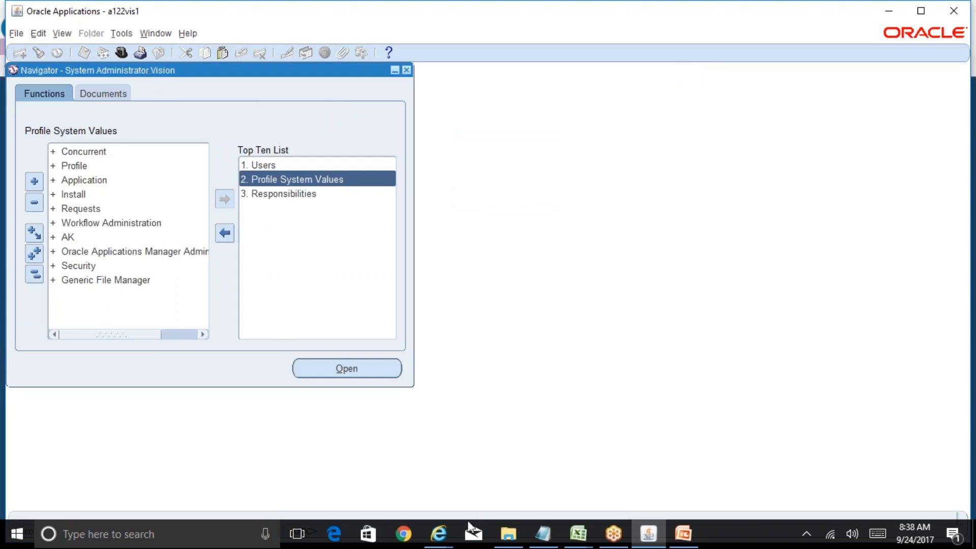
Step: Reopen the Organization form from Accounting Setup Manager and query Reliance Post Paid with 'Reliance%Post%'
mouse_move(440, 538)
click(562, 501)
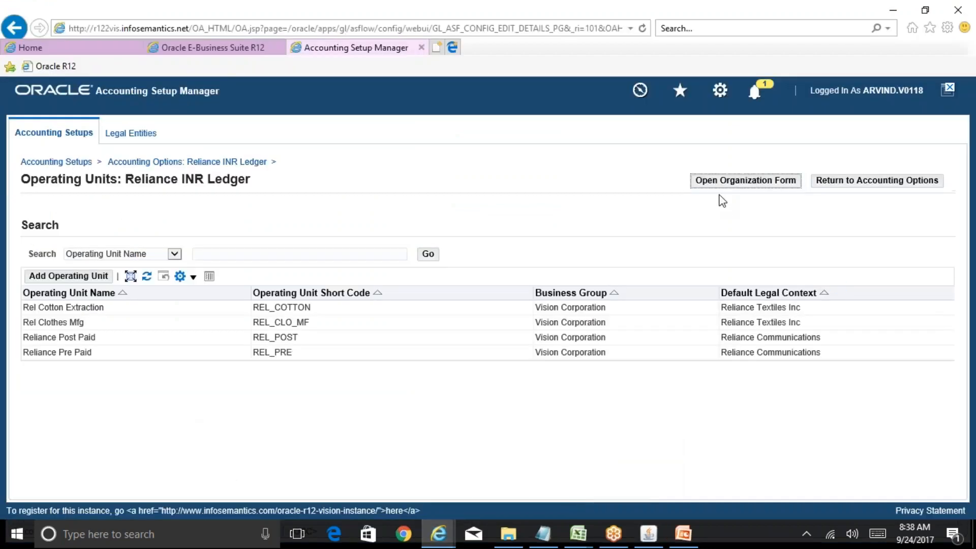
click(732, 181)
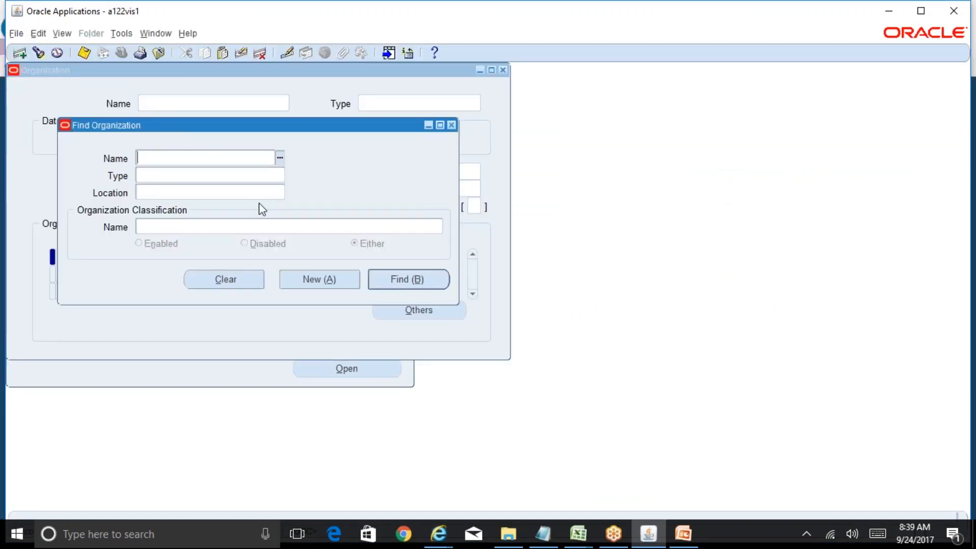
text(Reliance%Post%)
key(Tab)
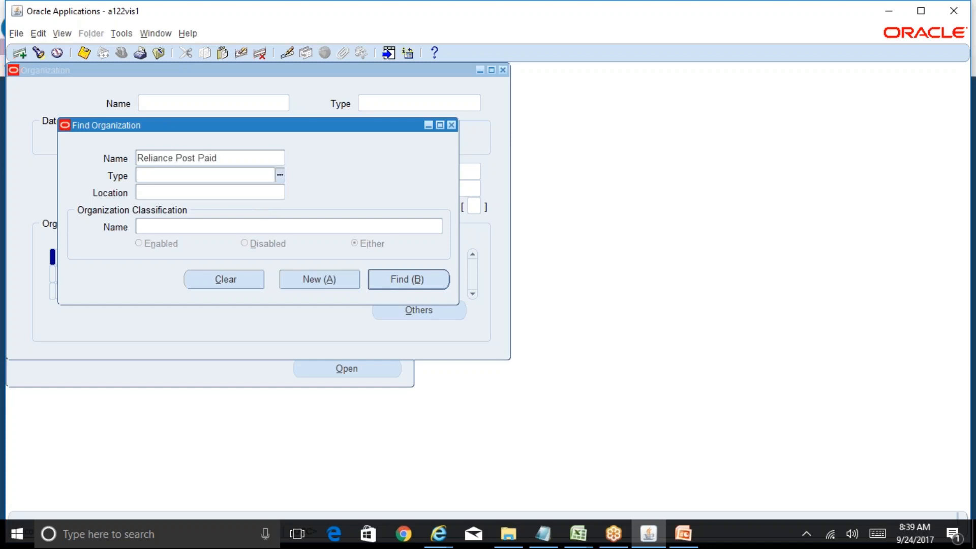
key(Return)
Step: Open Operating Unit Information for Reliance Post Paid's Operating Unit classification
click(141, 256)
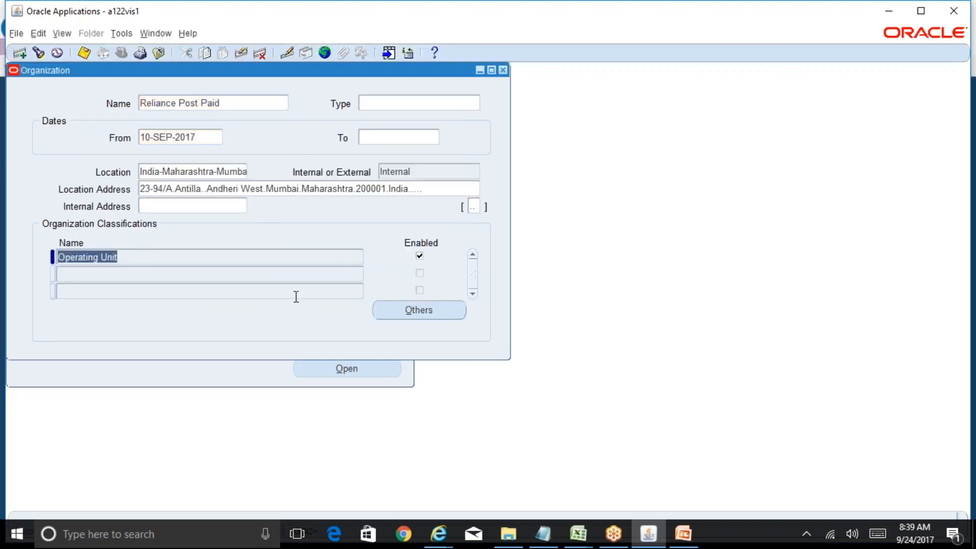
click(432, 313)
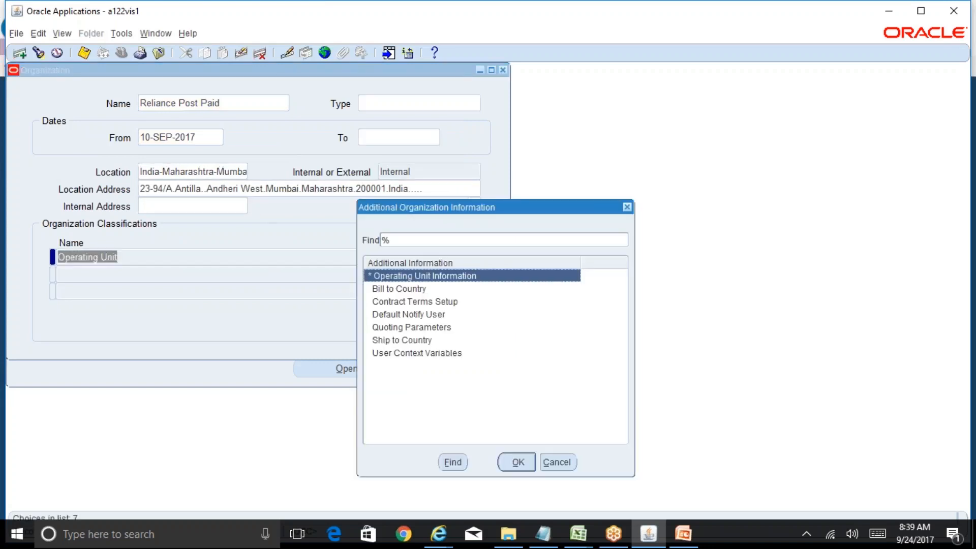
click(438, 534)
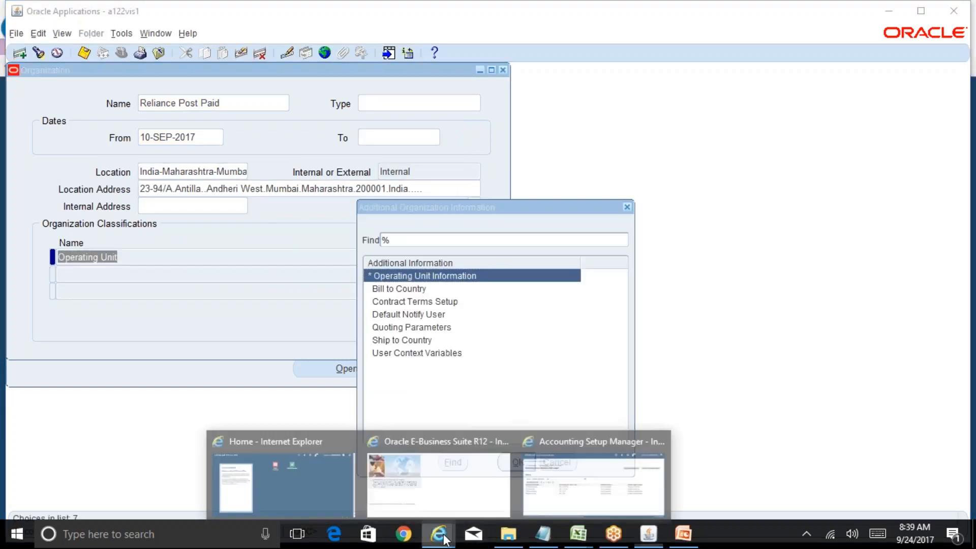
click(524, 504)
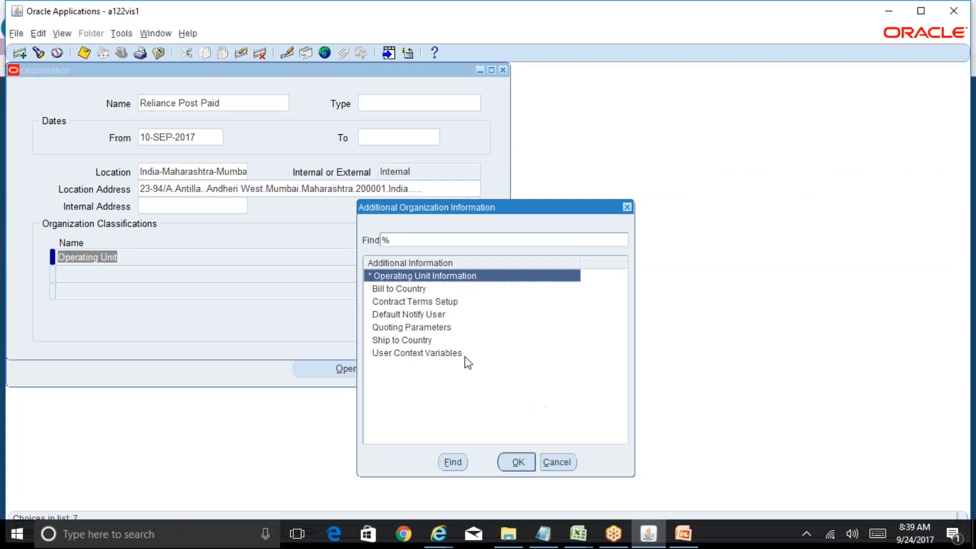
double_click(435, 278)
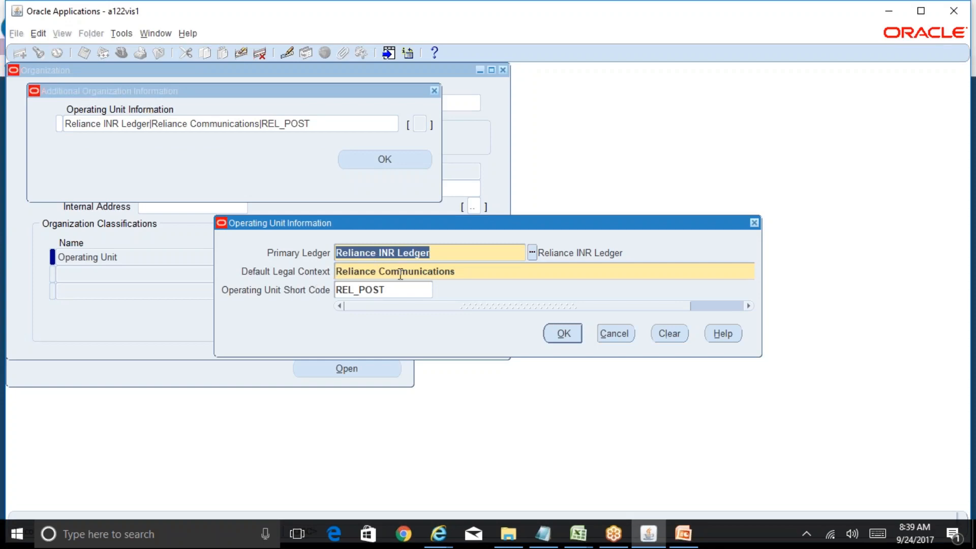
Step: Compare Reliance Post Paid's details with the org slide, then close its organization windows unchanged
click(683, 533)
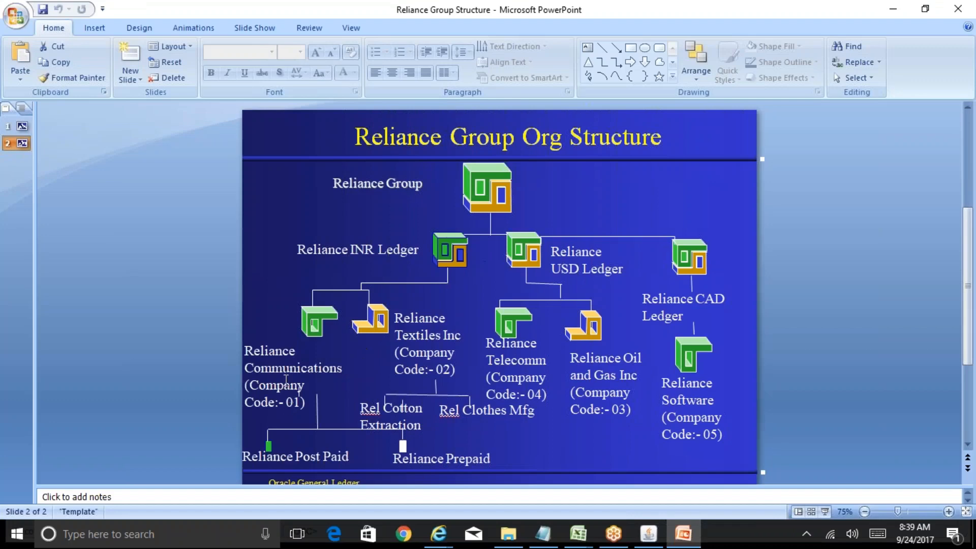
click(660, 537)
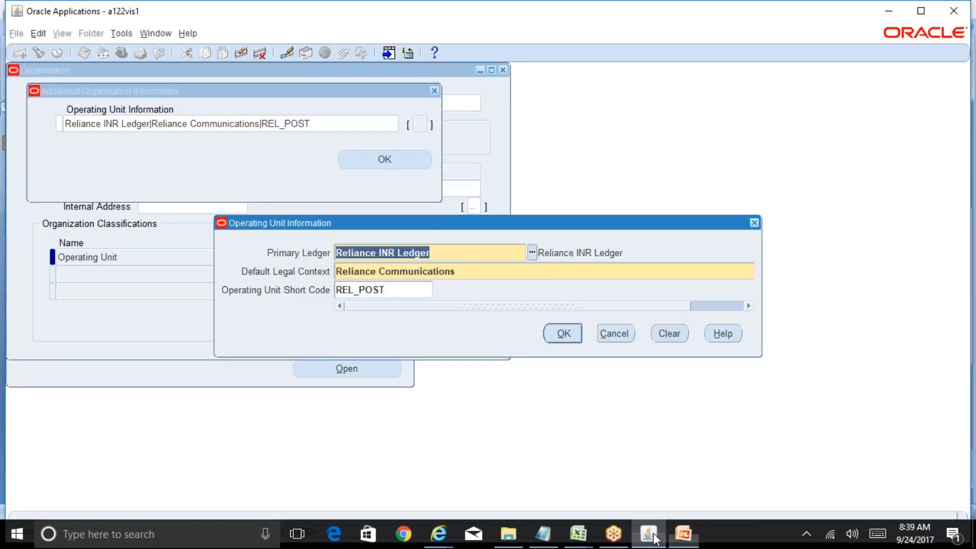
click(625, 333)
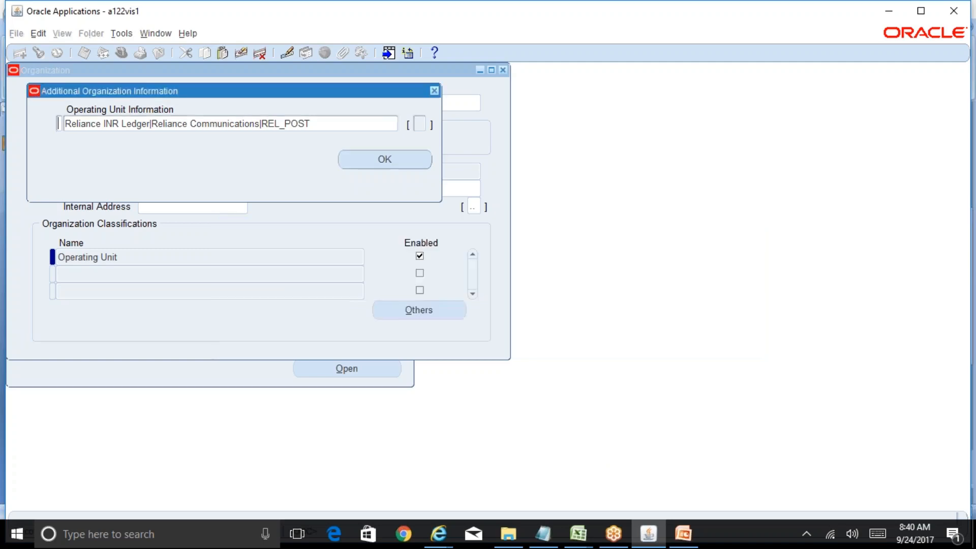
click(435, 90)
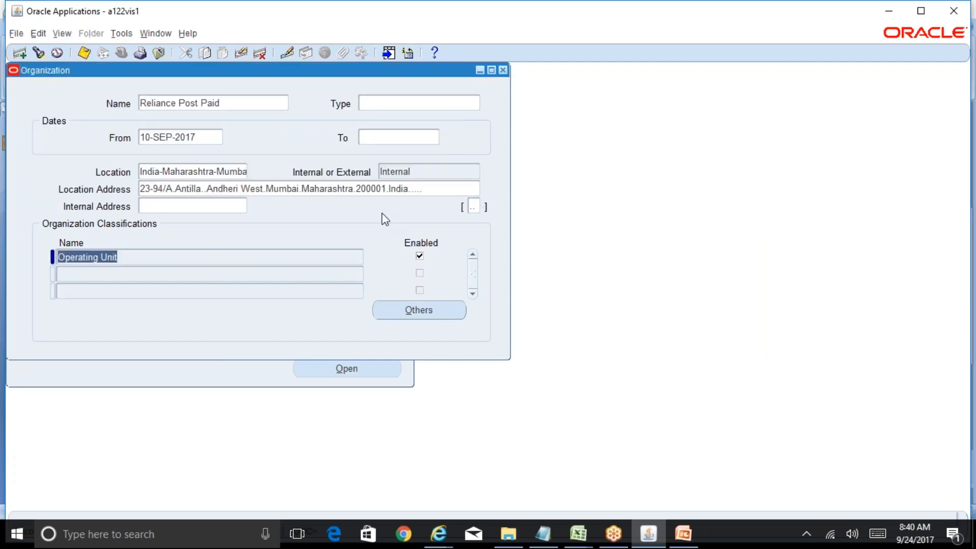
click(446, 531)
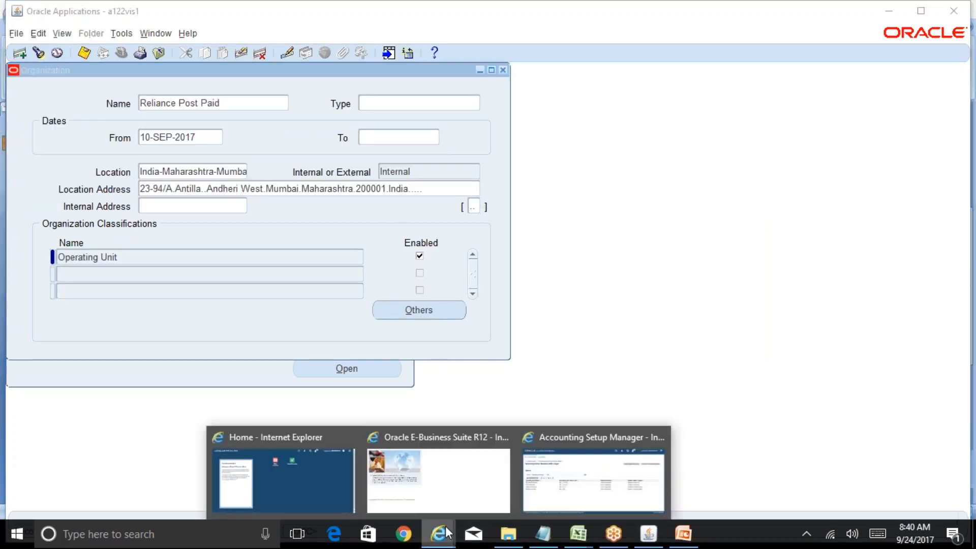
click(600, 473)
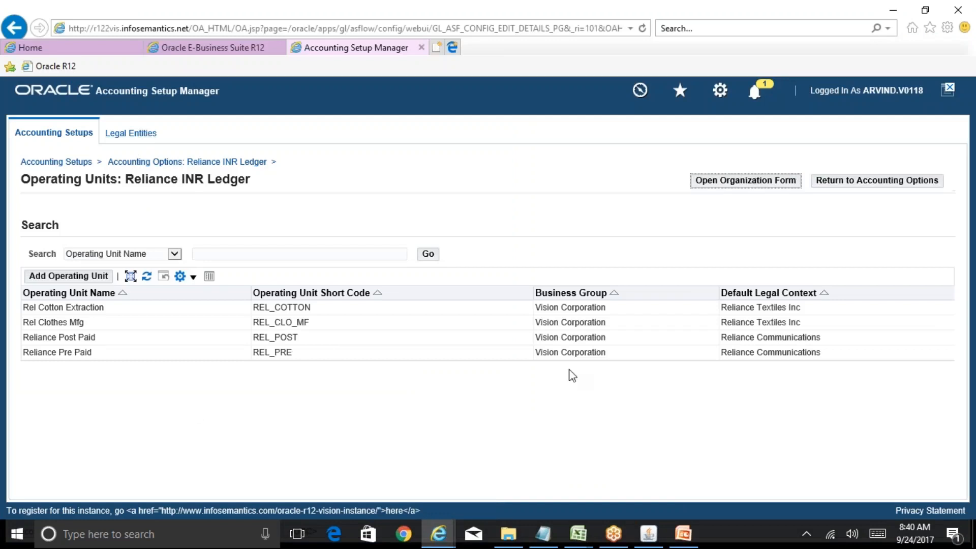
click(646, 537)
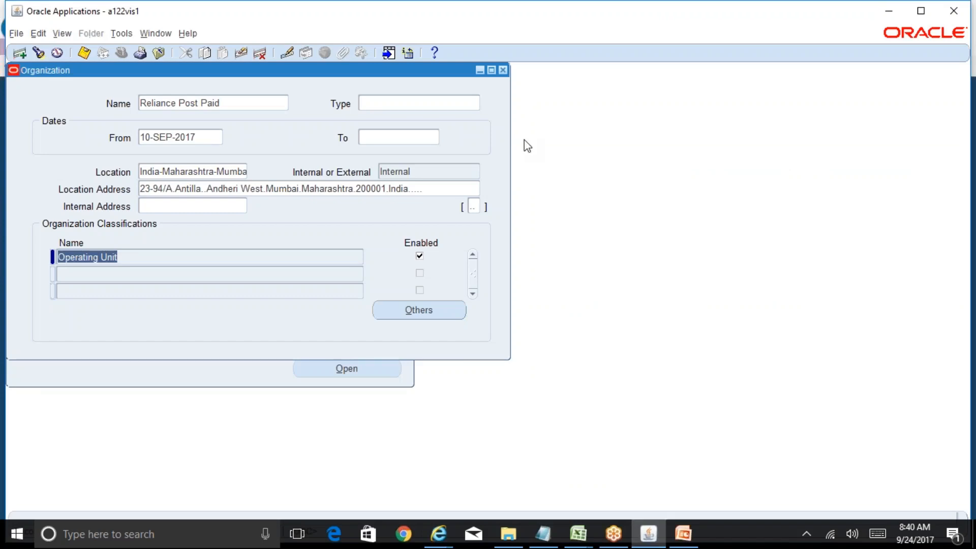
click(503, 71)
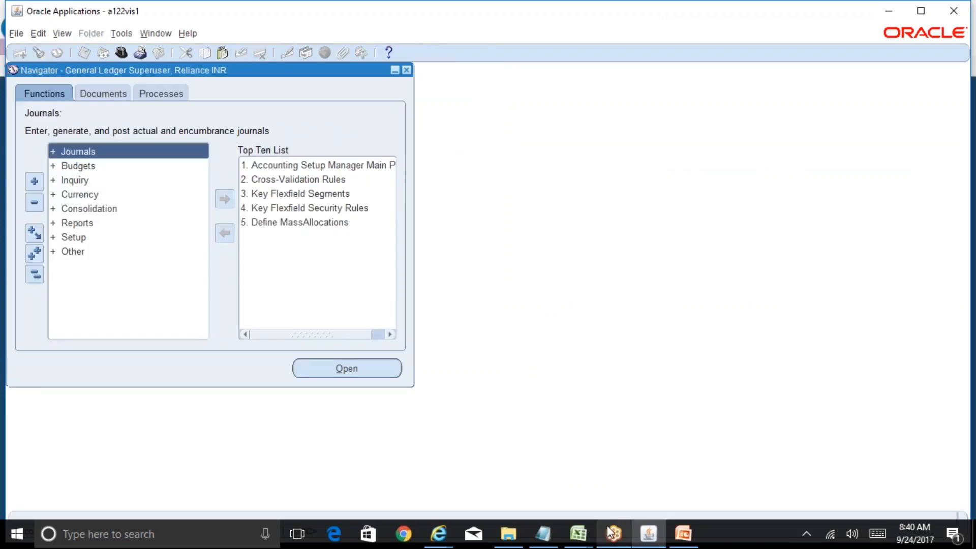
click(578, 534)
Step: Change the GL Data Access Set value in D21 to 'Reliance INR Ledger' and save the workbook
click(552, 485)
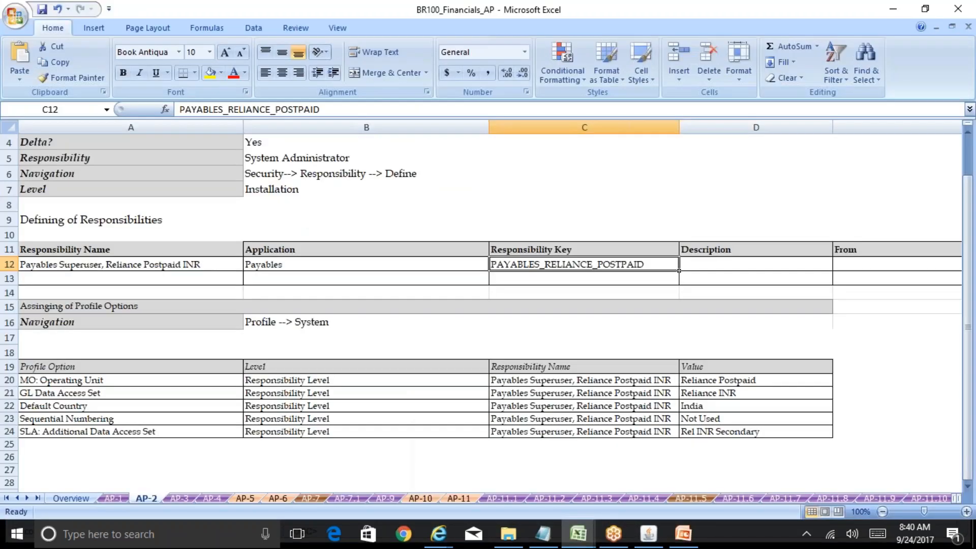
click(125, 381)
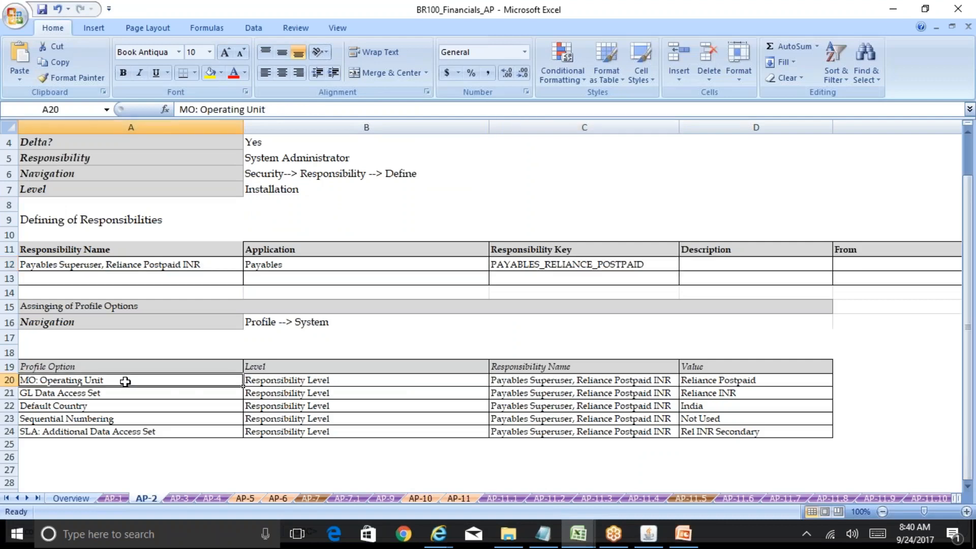
key(Down)
key(Right)
key(Right)
key(Right)
key(F2)
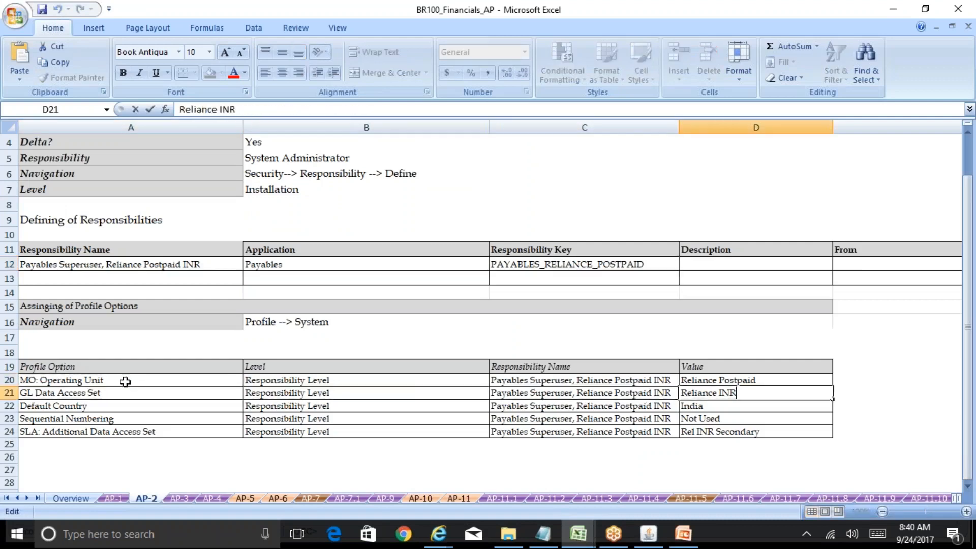
text(Ledger)
key(Return)
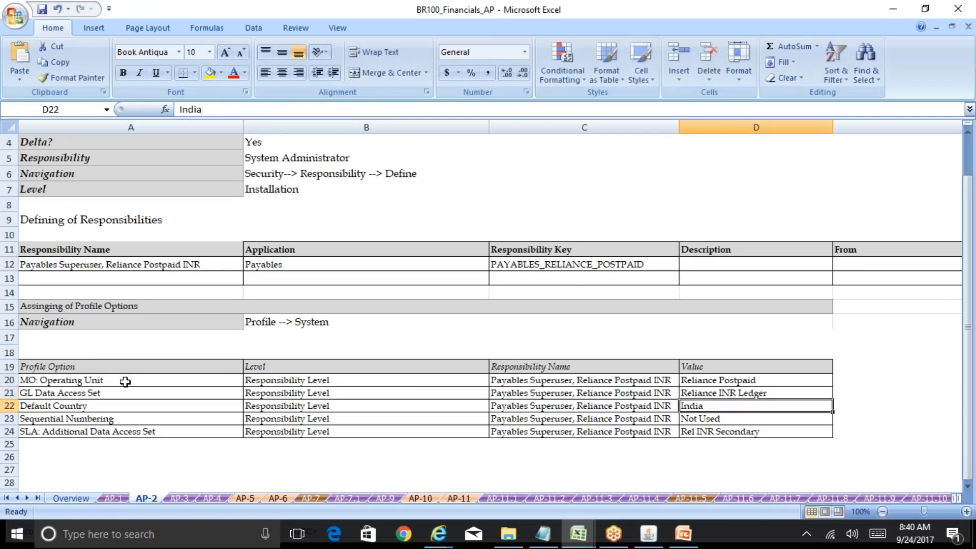
key(Left)
key(ctrl+s)
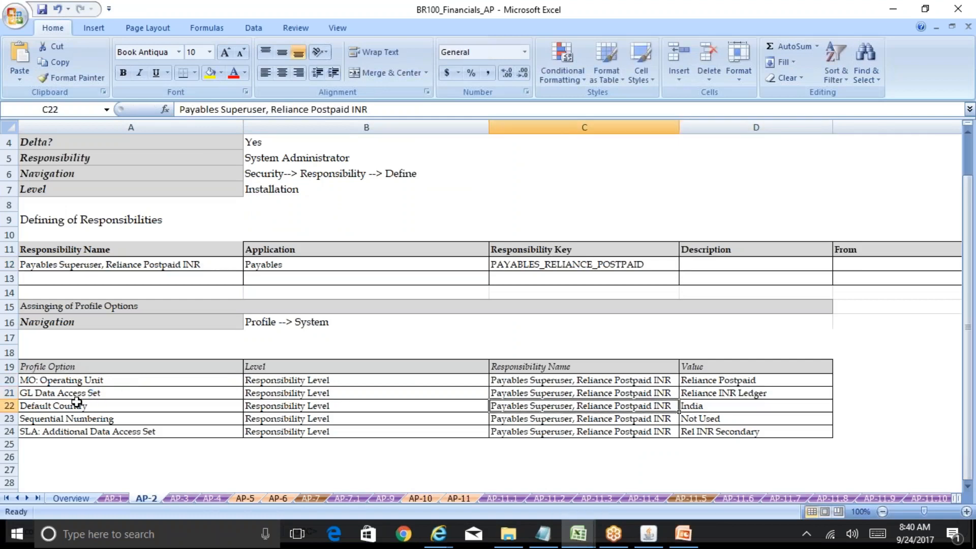
click(76, 403)
Step: Return to Oracle and filter the responsibility list with 'wsy'
click(648, 534)
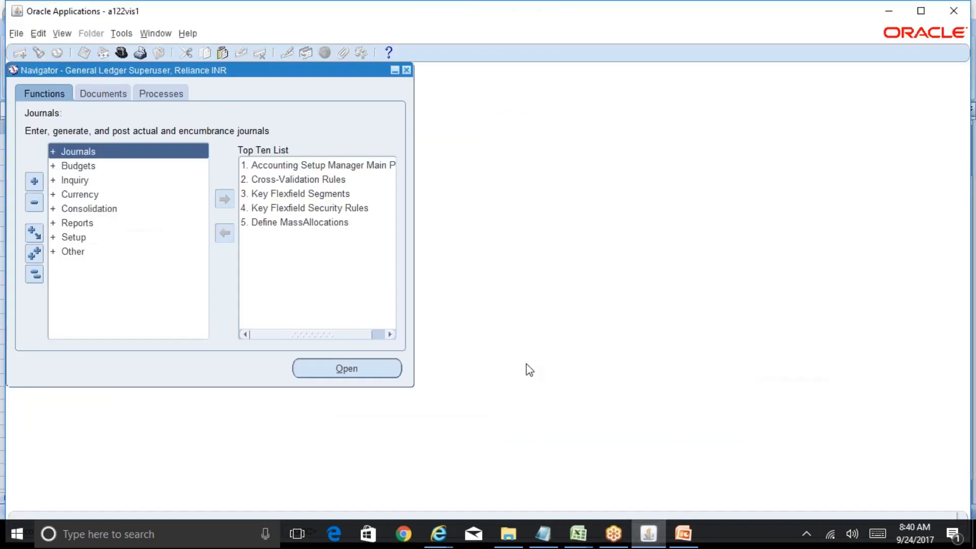
key(alt+f)
text(ws)
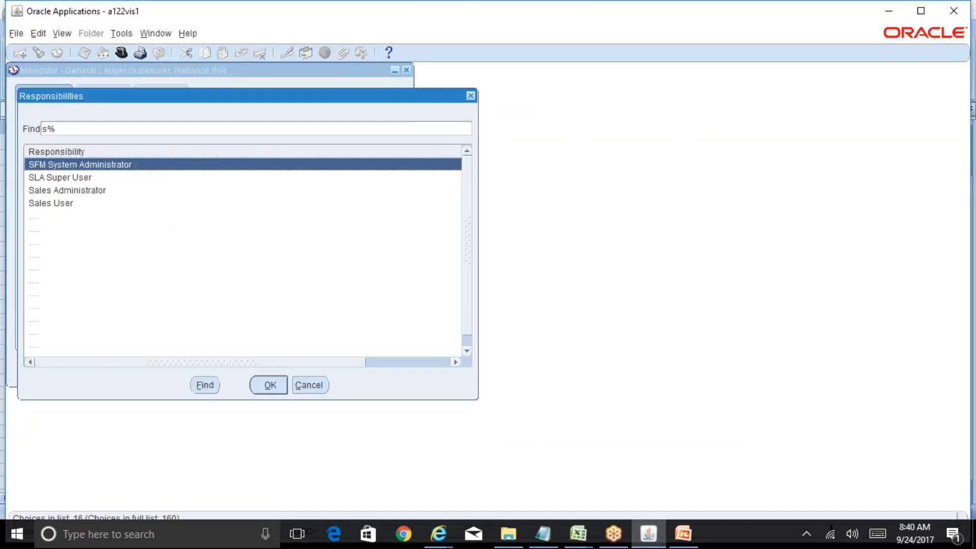
text(y)
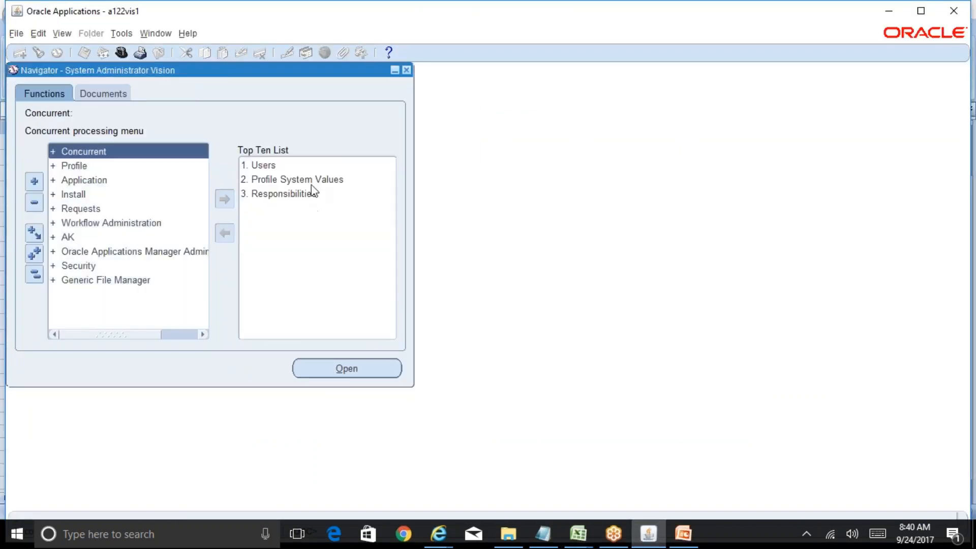
Step: Find Default%Count% profile values for the Payables%Super%Rel% responsibility in System Profile Values
double_click(306, 180)
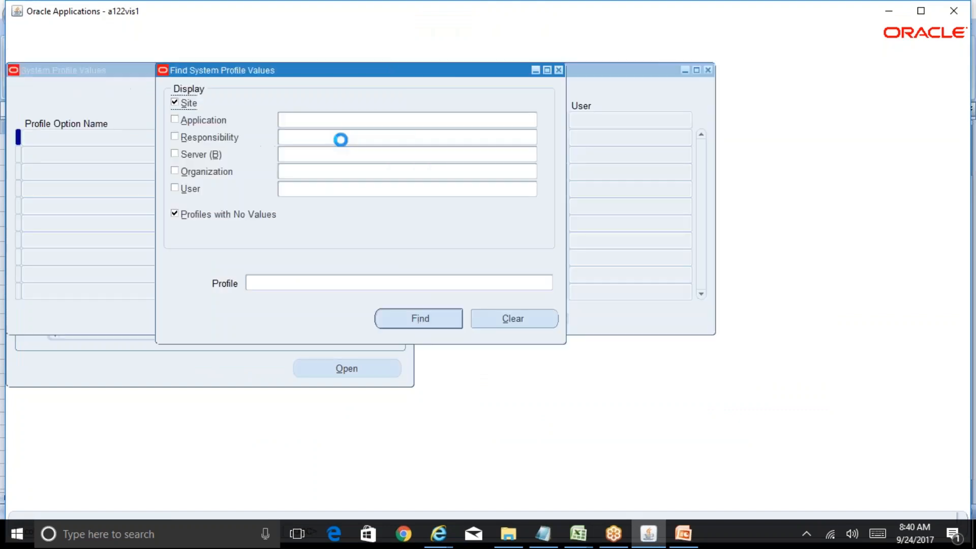
click(323, 137)
text(Payabl)
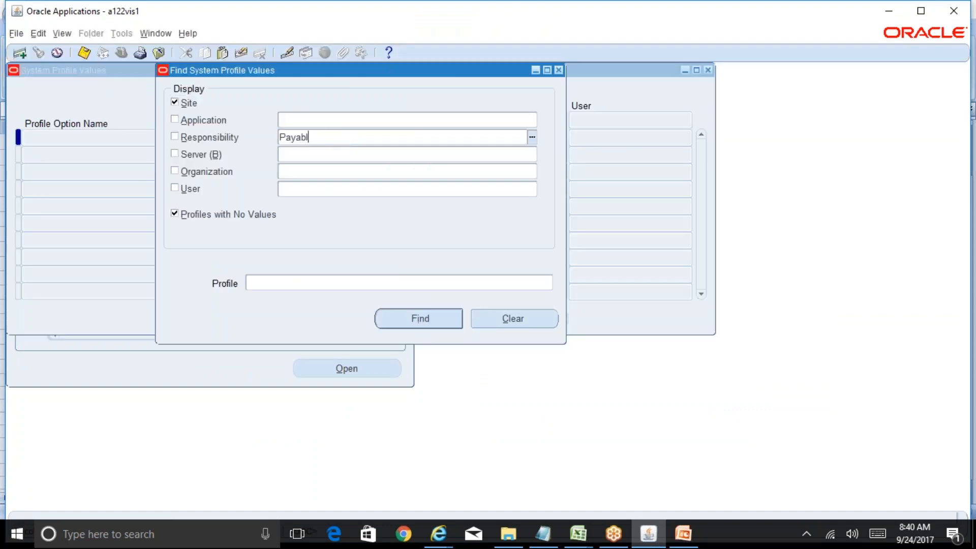
text(es%Super%REI)
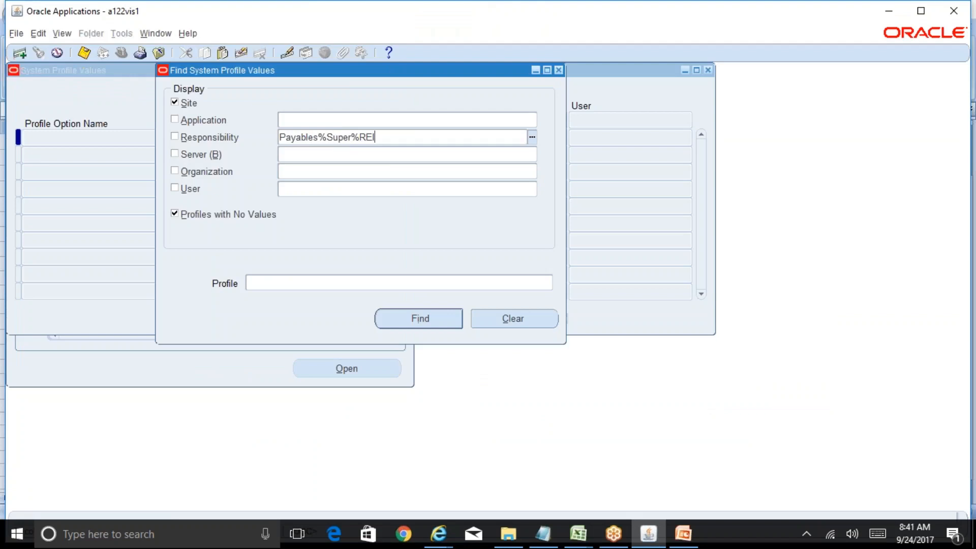
key(BackSpace)
text(el%)
key(Tab)
click(333, 282)
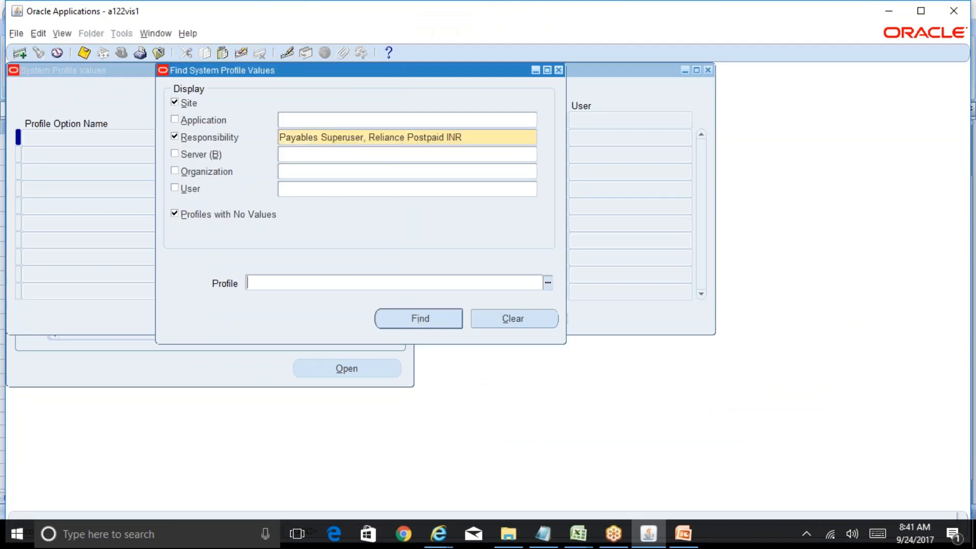
text(Default%Count%)
key(Tab)
click(405, 318)
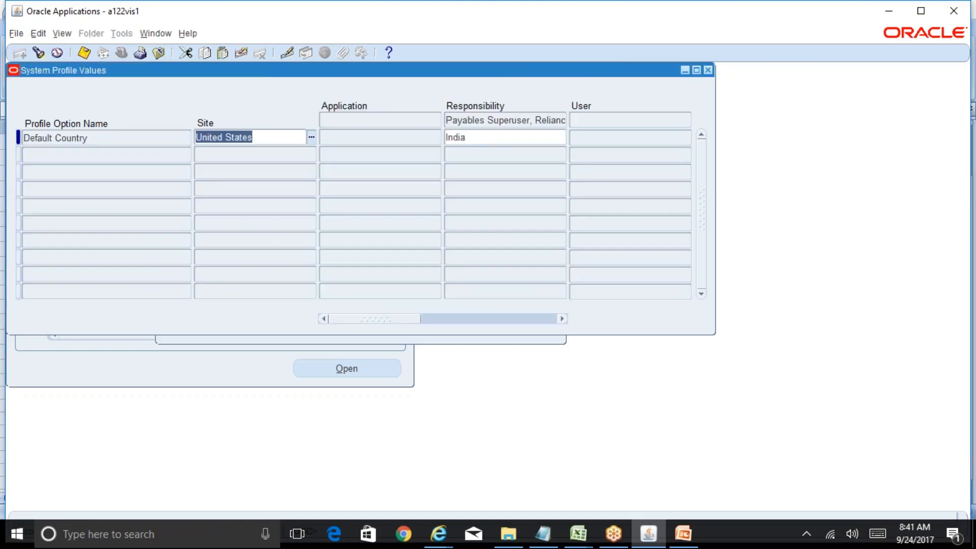
click(494, 141)
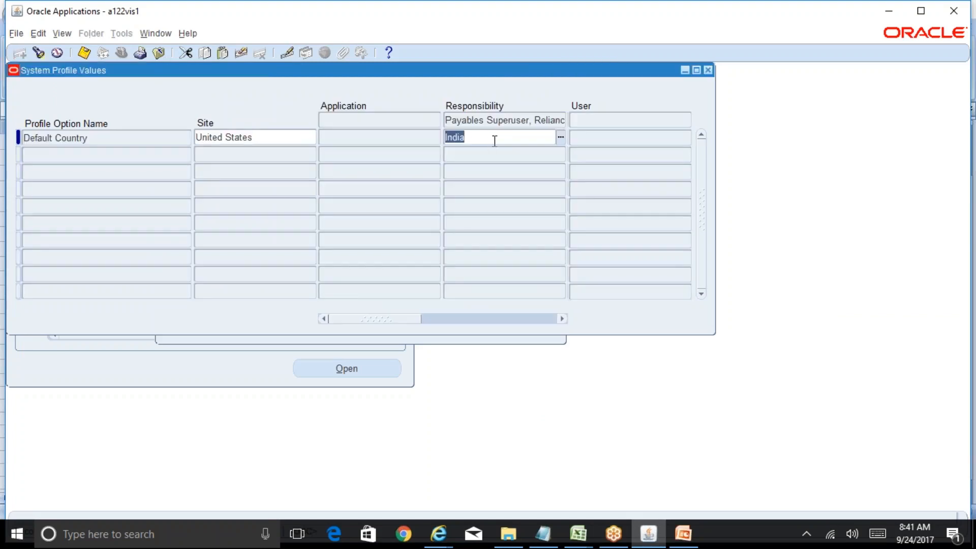
click(188, 33)
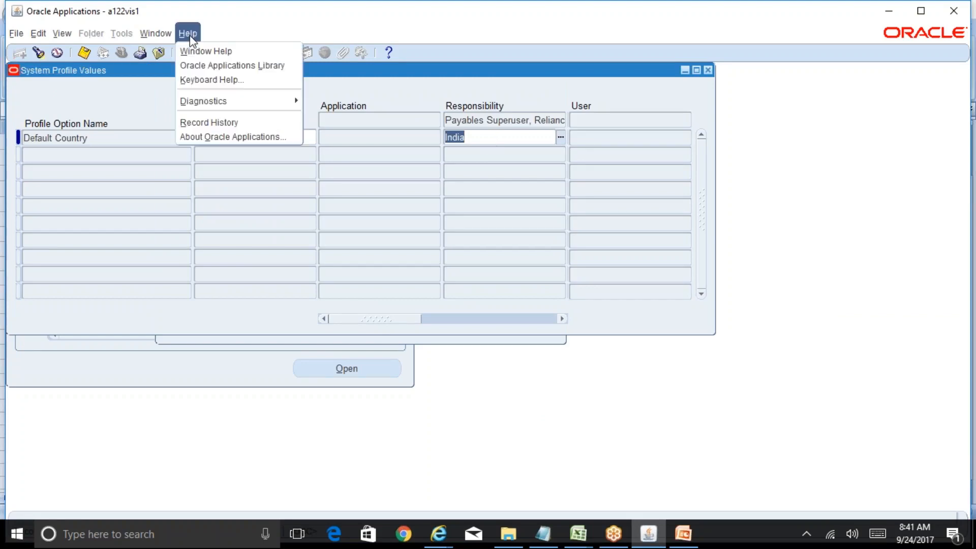
click(224, 123)
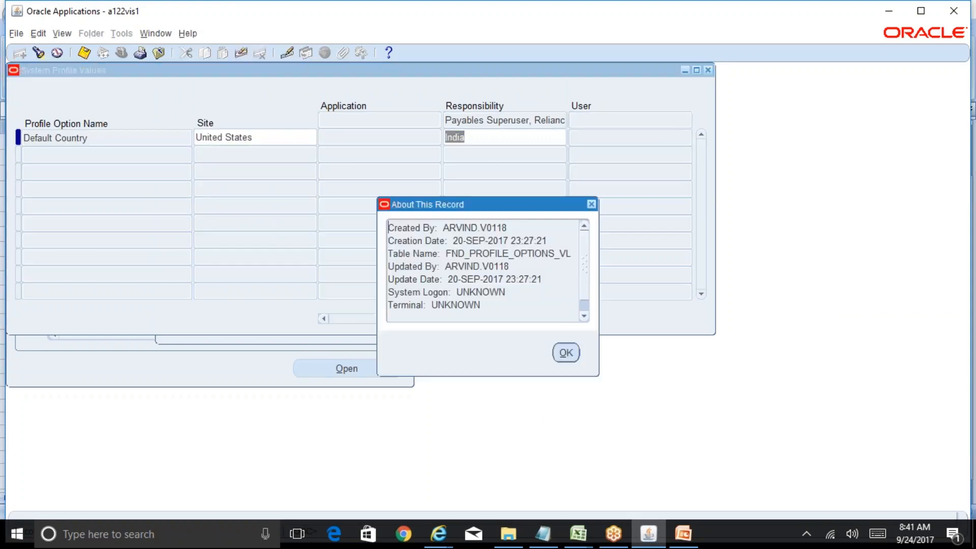
click(565, 352)
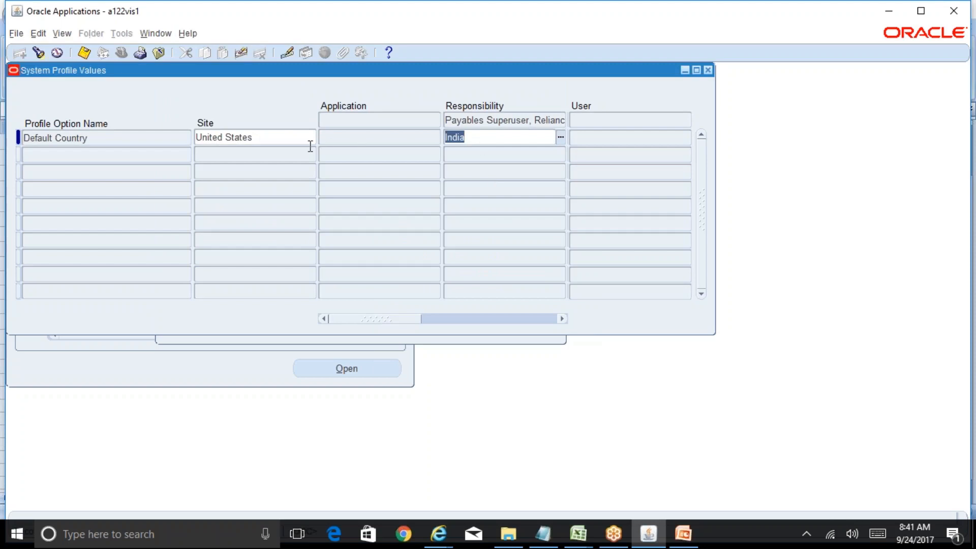
click(273, 140)
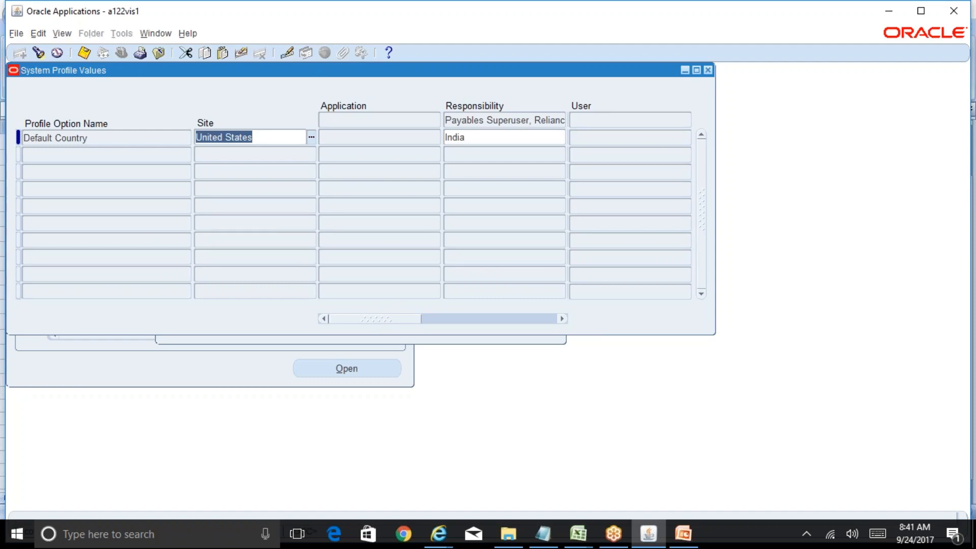
click(492, 141)
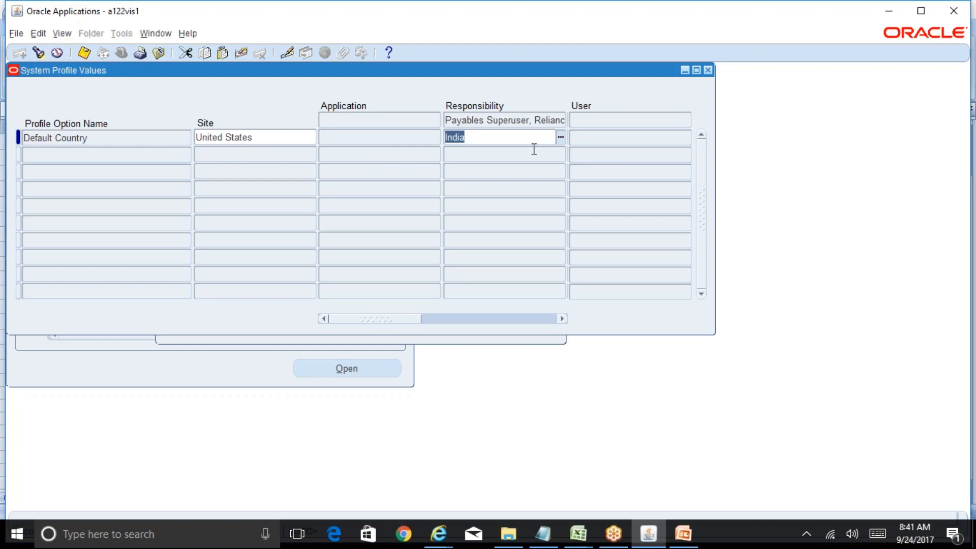
Step: Copy the 'Sequential Numbering' profile name from cell A23 of the BR100_Financials_AP workbook
click(578, 533)
click(605, 511)
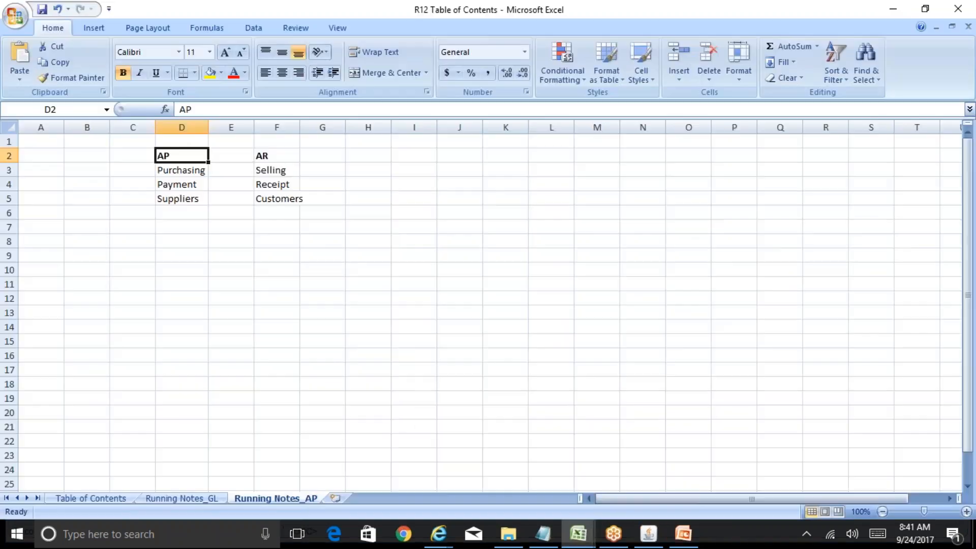
click(527, 500)
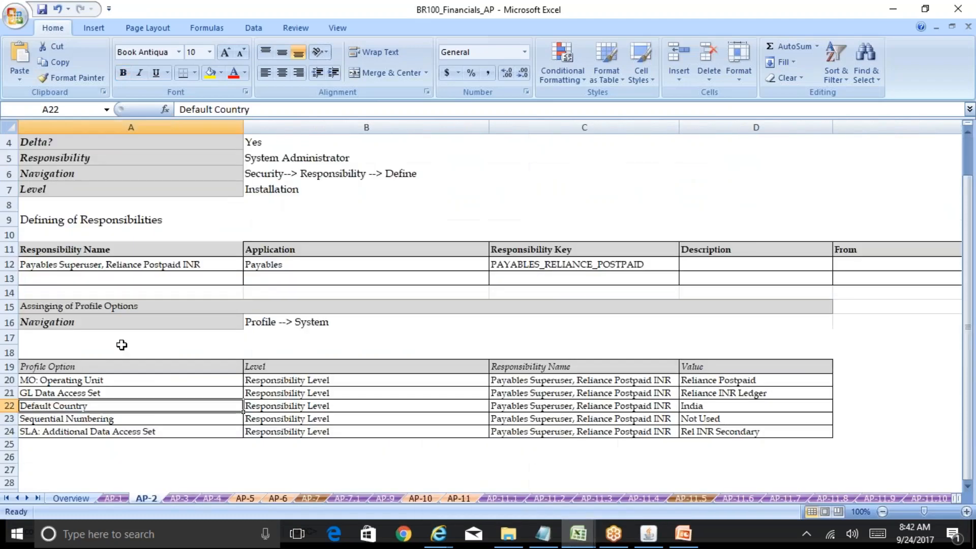
drag(51, 381, 53, 393)
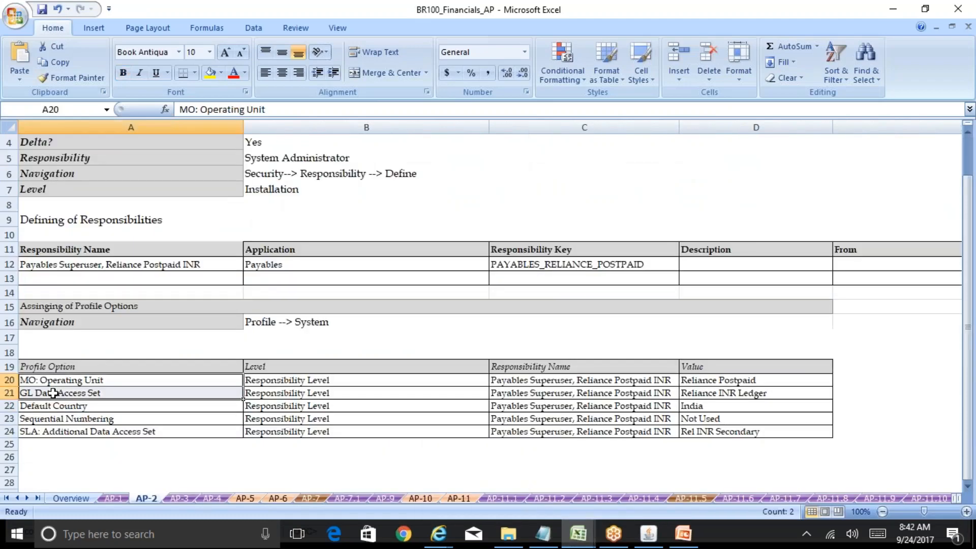
click(104, 418)
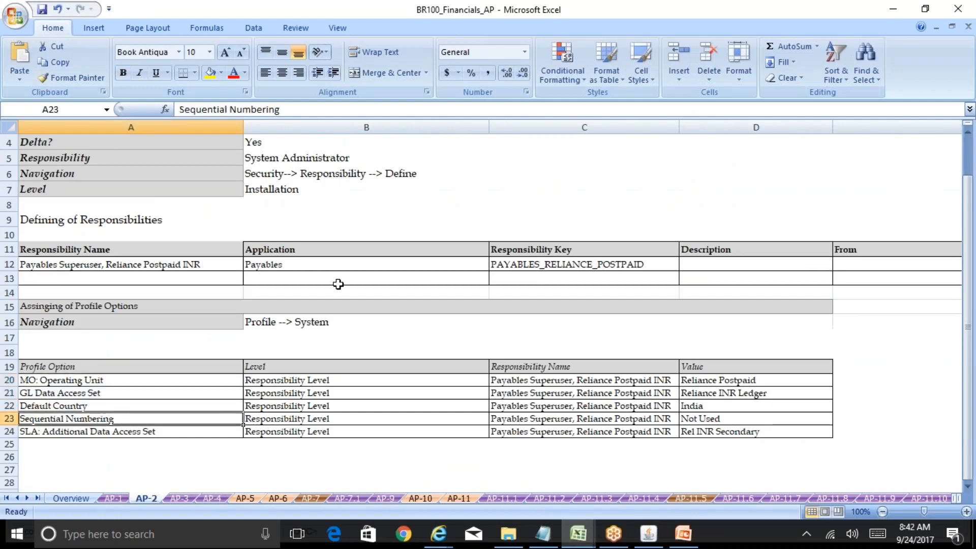
click(299, 112)
drag(299, 111, 92, 109)
key(ctrl+c)
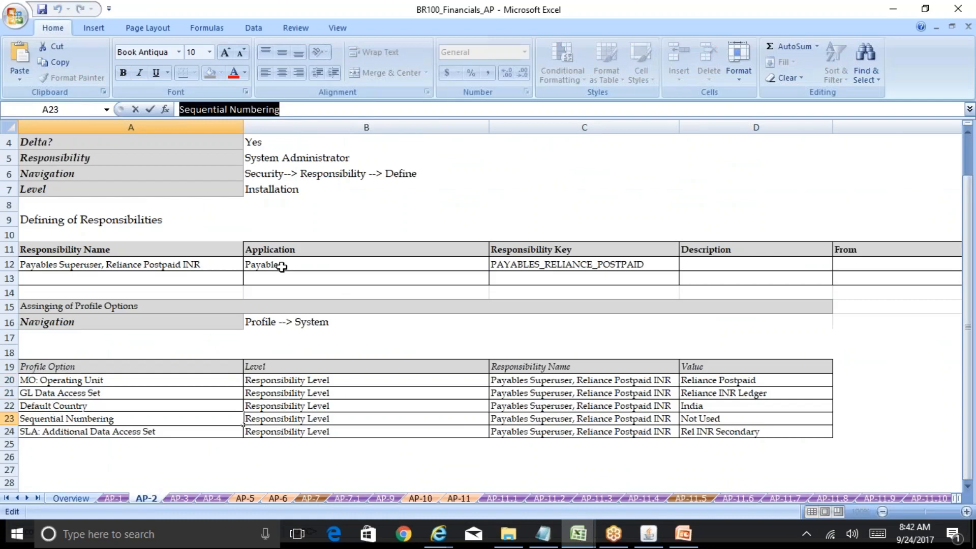
click(648, 534)
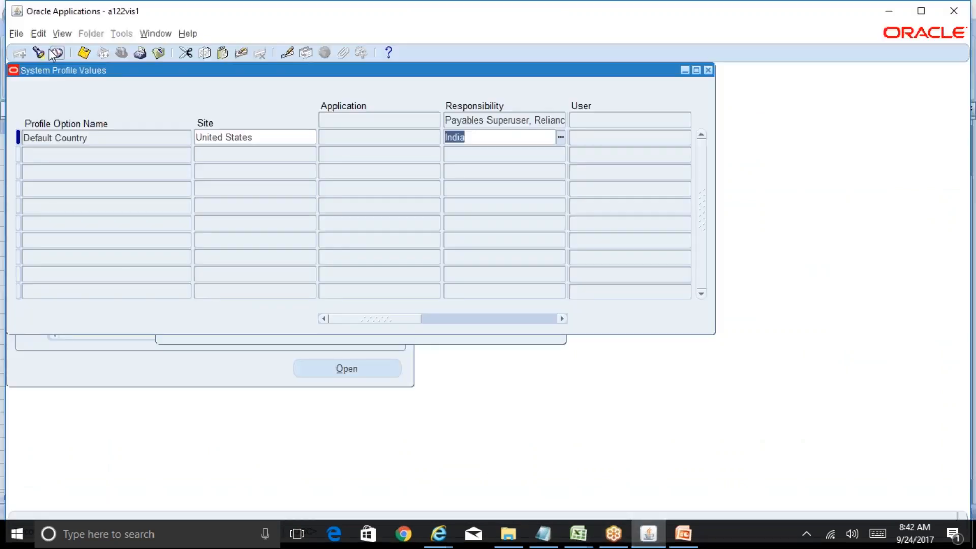
Step: Paste 'Sequential Numbering' into a profile search: Partially Used at site, Not Used for the responsibility
click(38, 52)
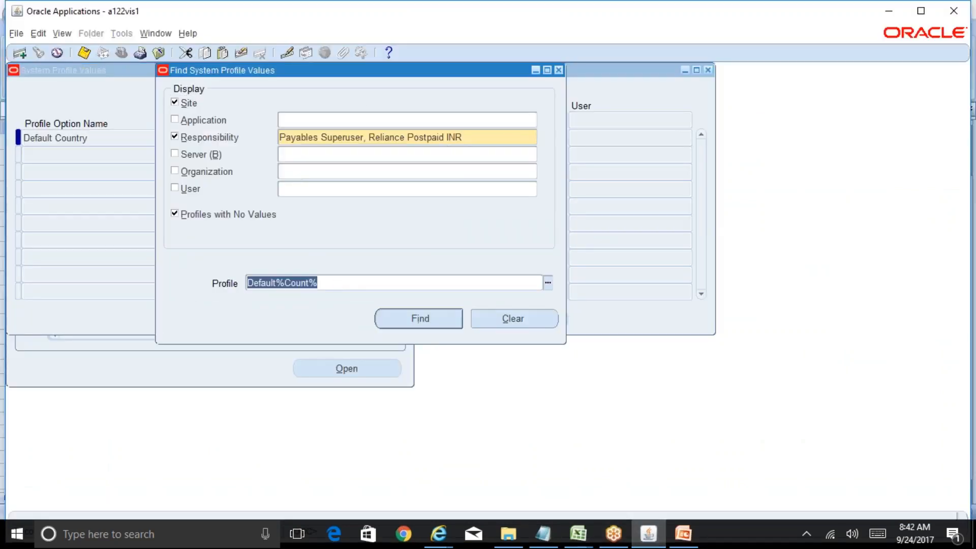
key(ctrl+v)
click(419, 319)
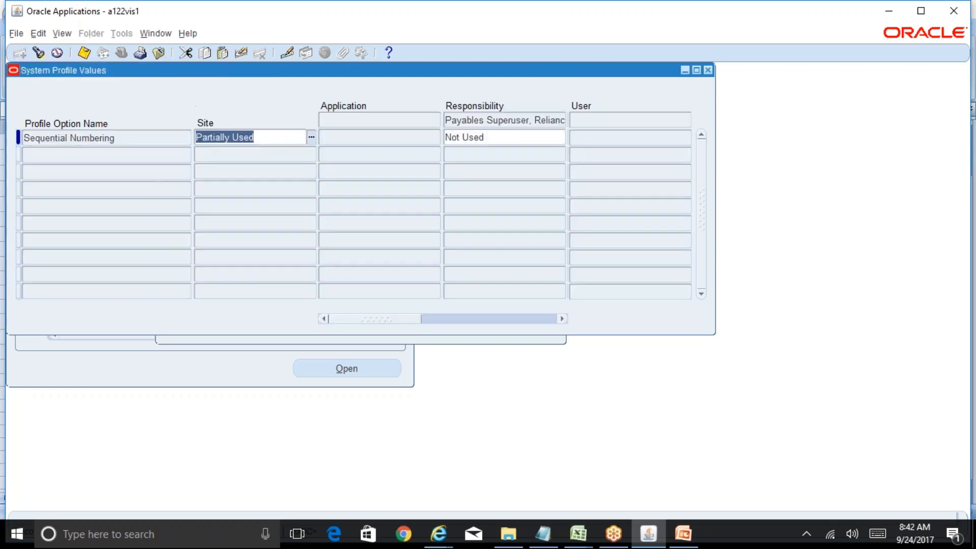
click(497, 136)
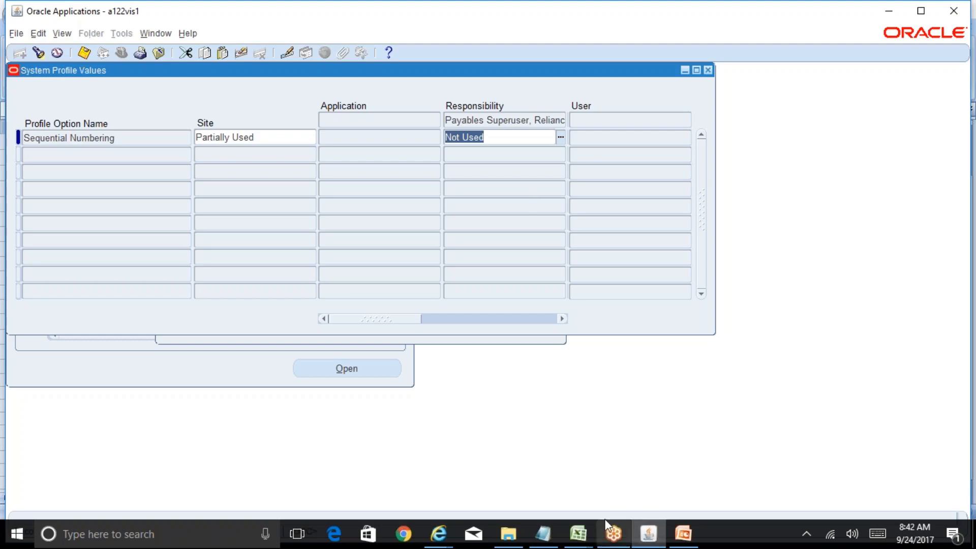
click(579, 534)
Step: Review the GL Data Access Set (D21) and SLA Rel INR Secondary (D24) values in the BR100 sheet
click(629, 496)
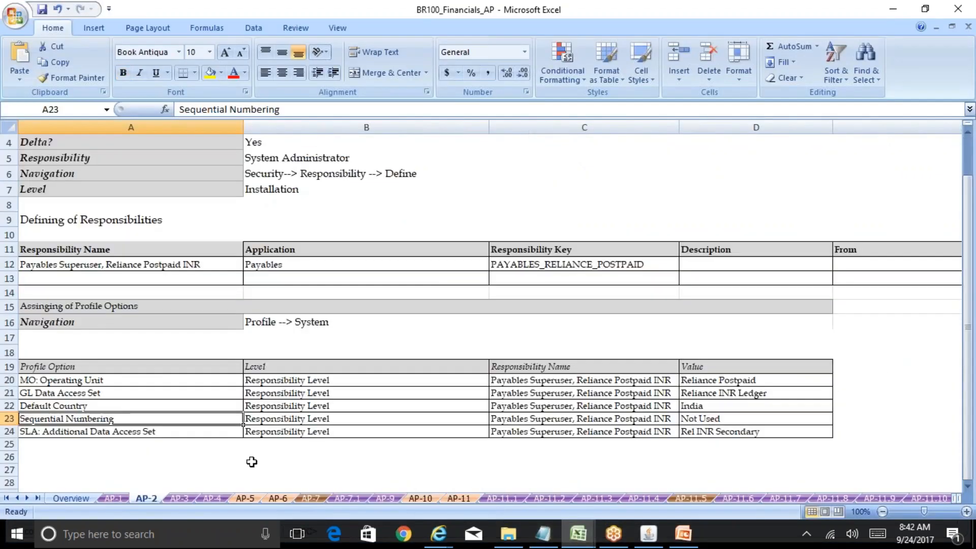
click(172, 433)
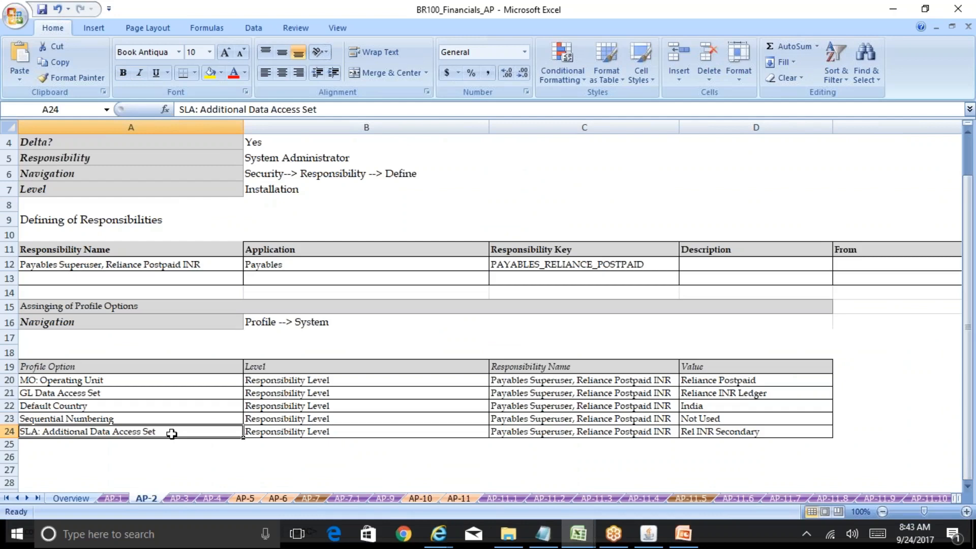
click(105, 395)
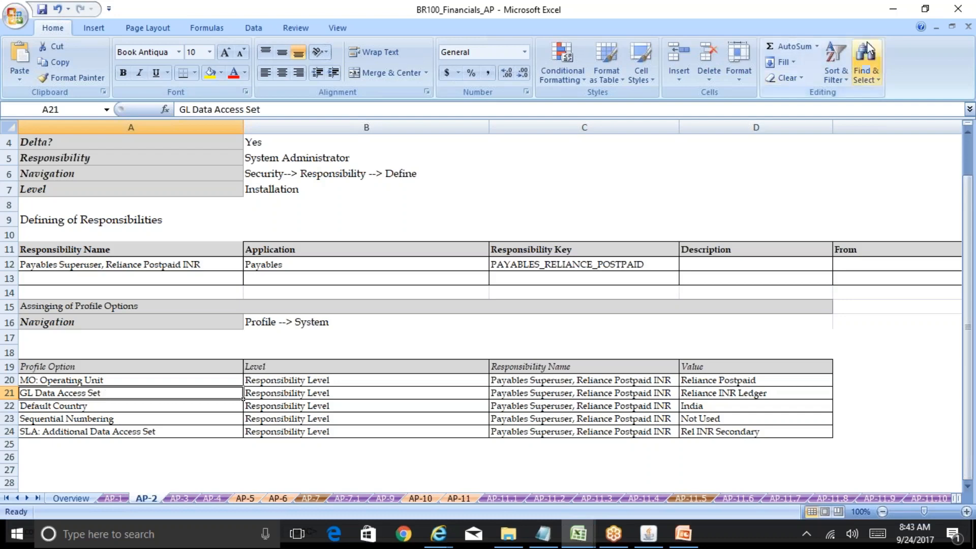
click(795, 23)
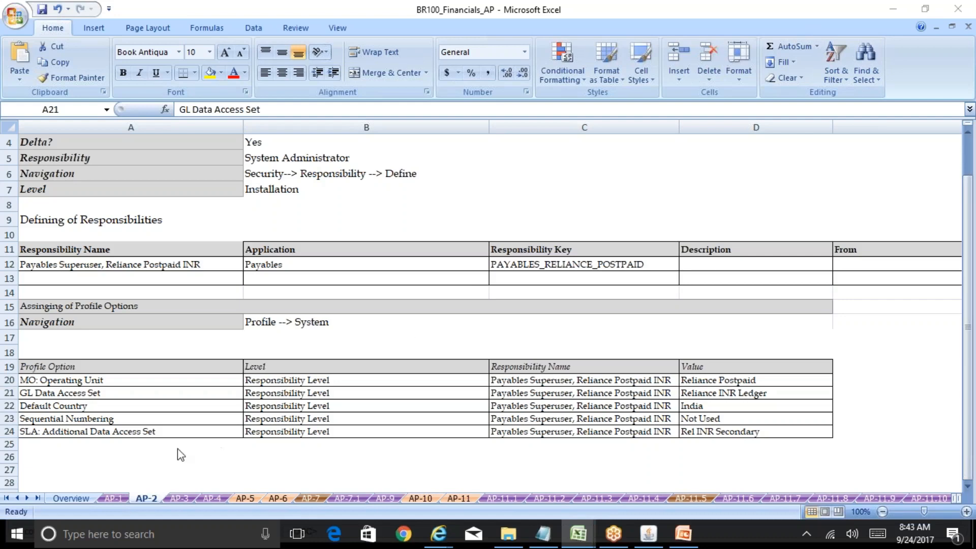
click(111, 437)
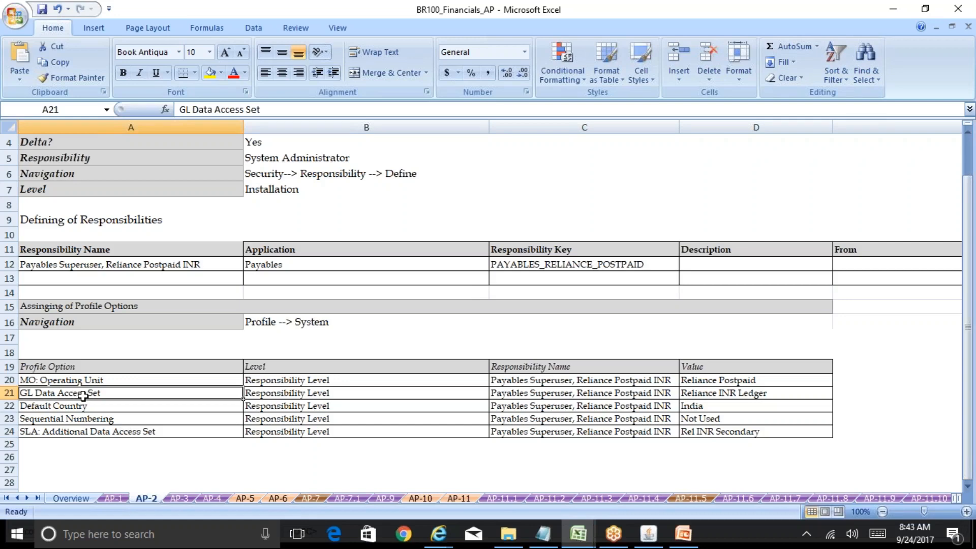
click(732, 398)
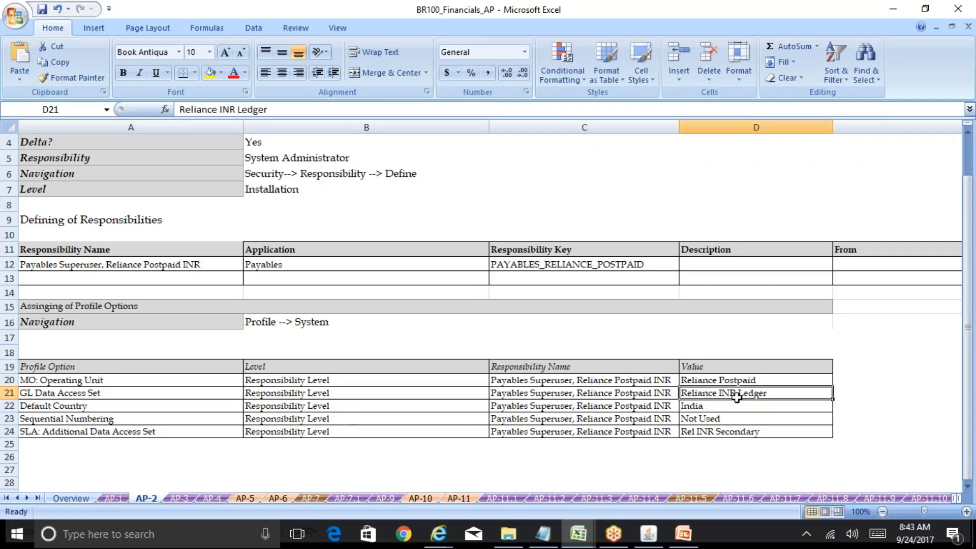
click(195, 429)
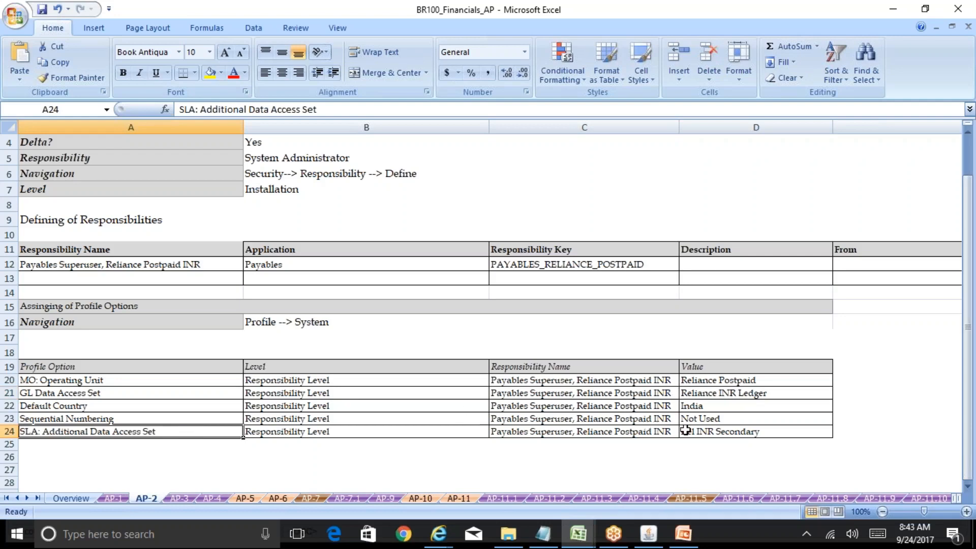
click(711, 431)
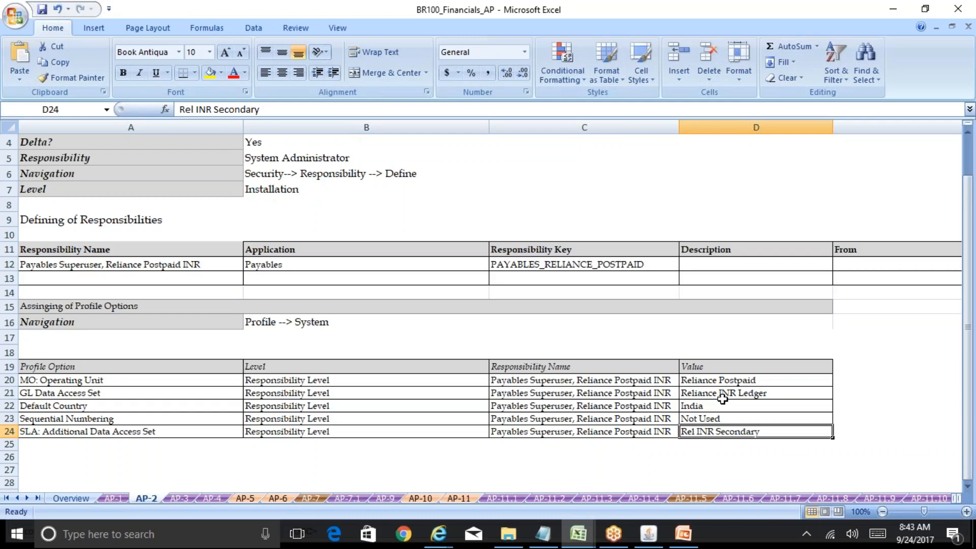
click(685, 535)
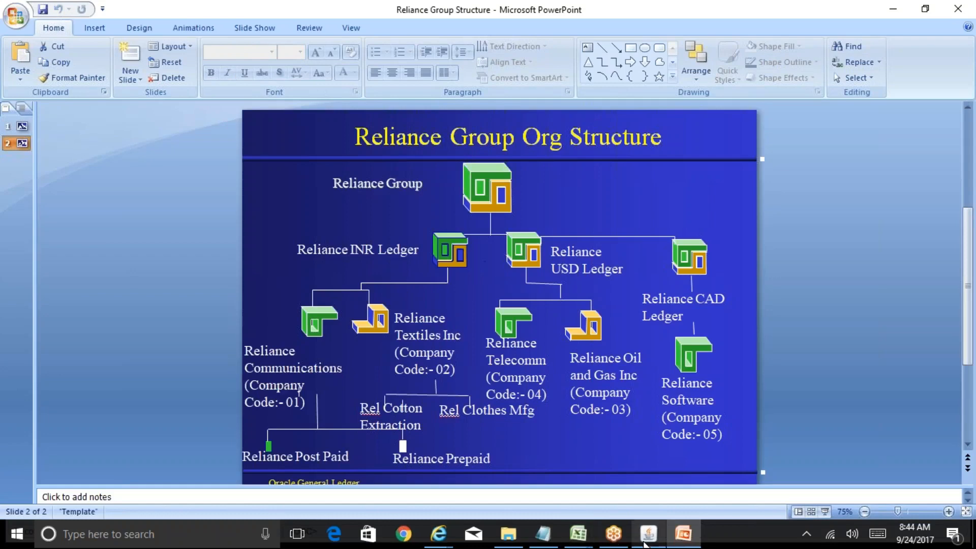
Step: In BR100_Financials_AP, check A24's Rel INR Secondary value, then copy its SLA: Additional Data Access Set name back to Oracle
click(649, 533)
mouse_move(578, 534)
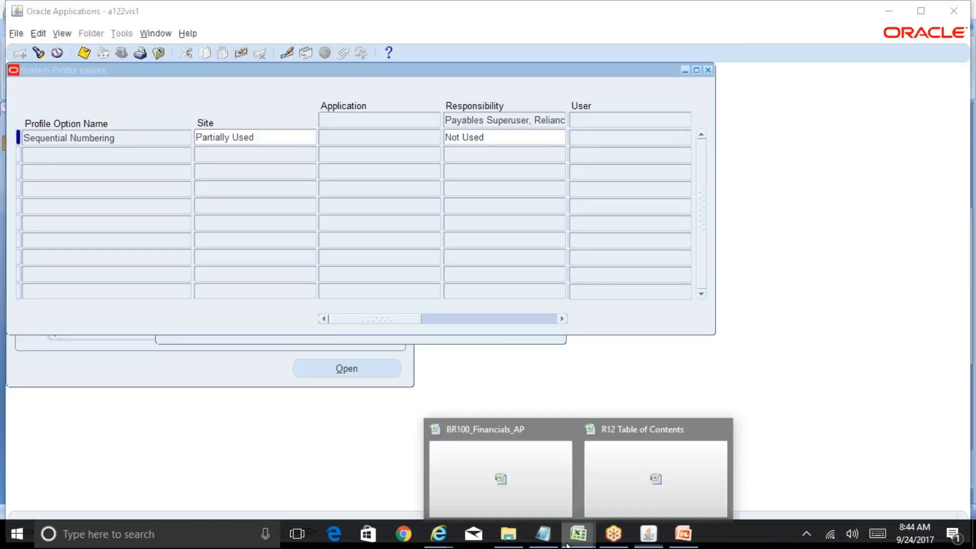
click(501, 468)
click(173, 437)
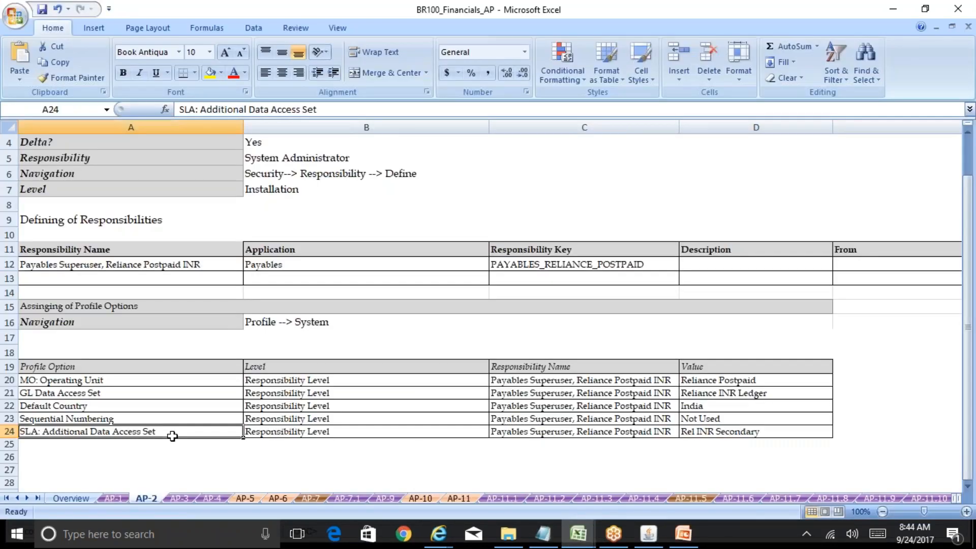
click(713, 432)
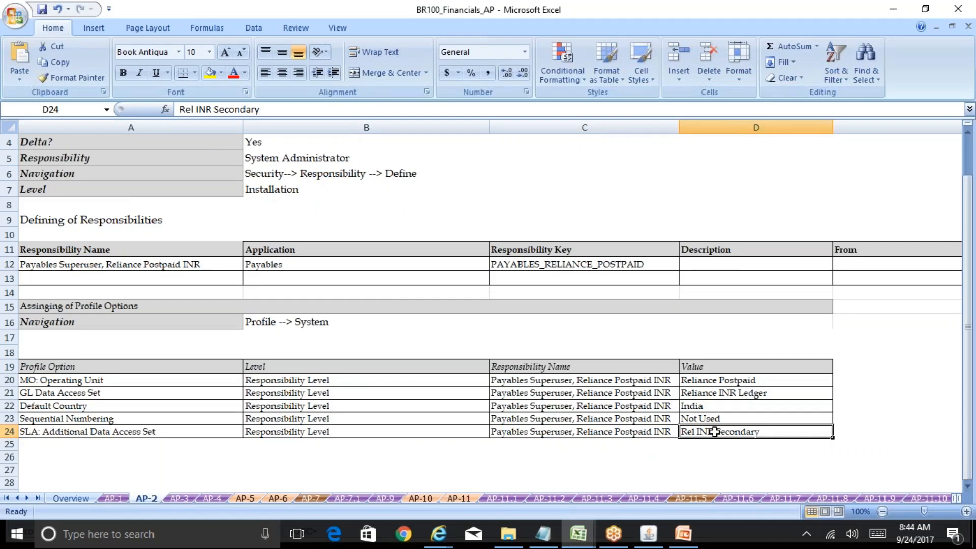
key(Left)
key(Left)
key(Left)
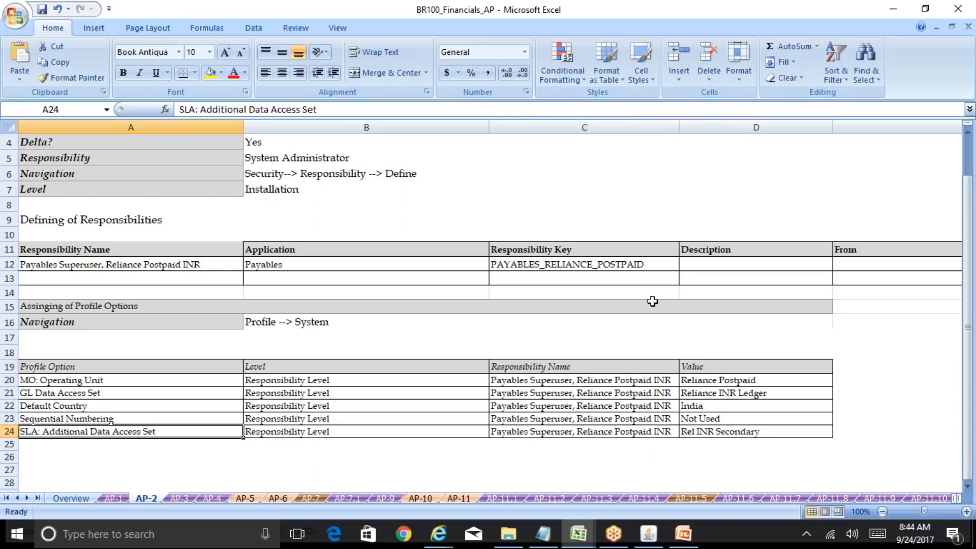
drag(336, 113, 179, 110)
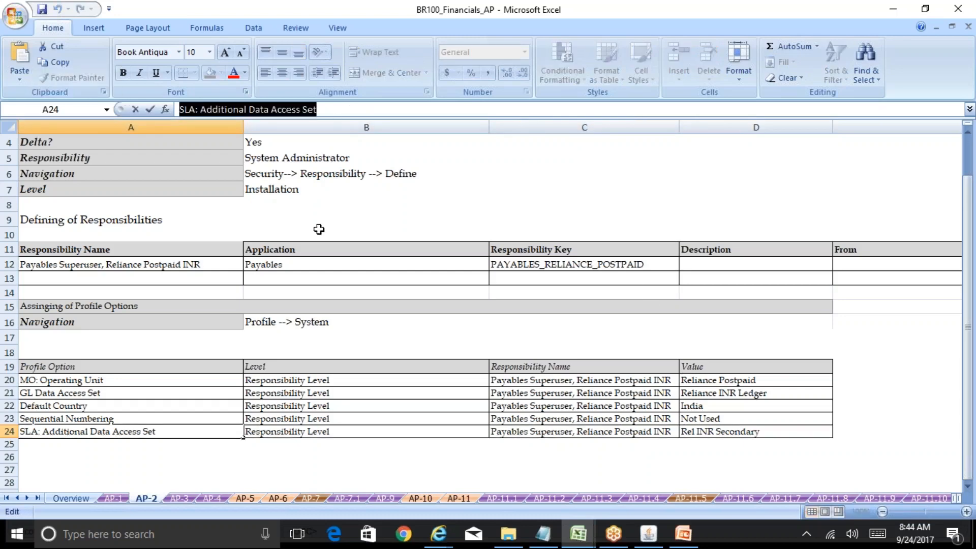
click(648, 534)
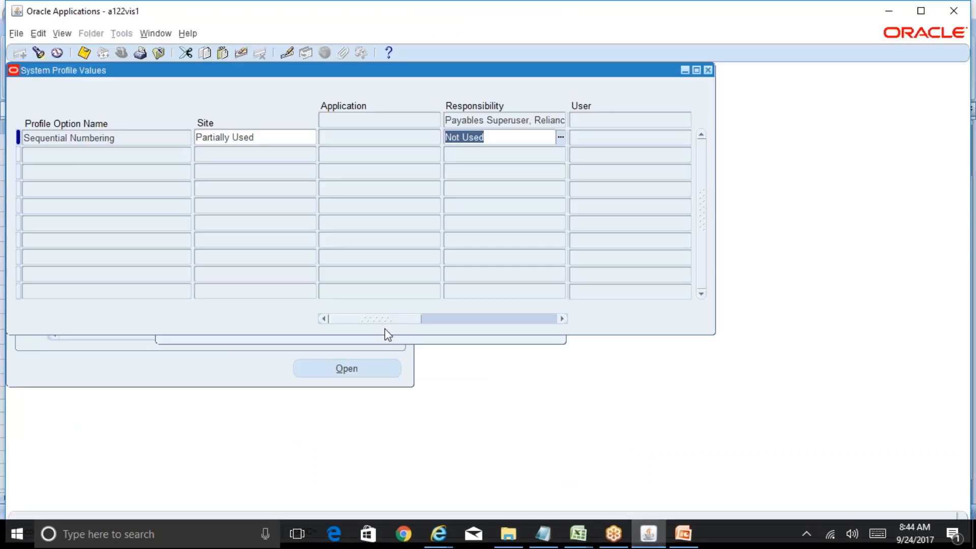
Step: Query profile values for SLA: Additional Data Access Set and select its Rel INR Secondary responsibility value
click(37, 54)
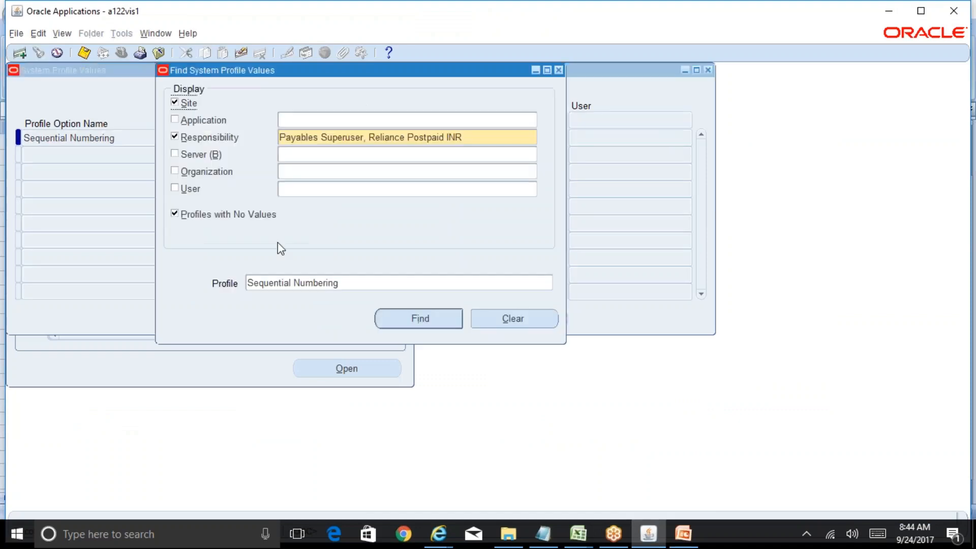
triple_click(339, 282)
text(SLA: Additional Data Access Set)
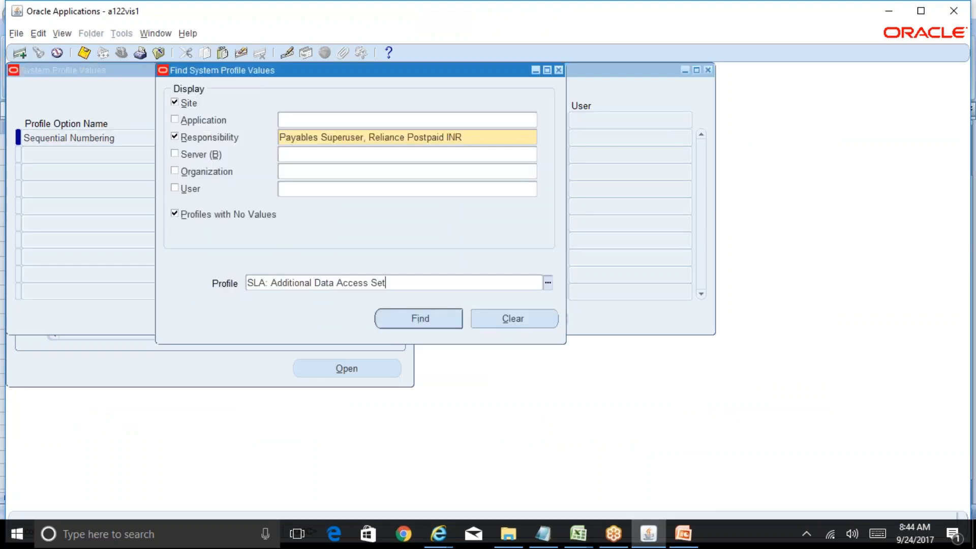
click(436, 324)
triple_click(523, 138)
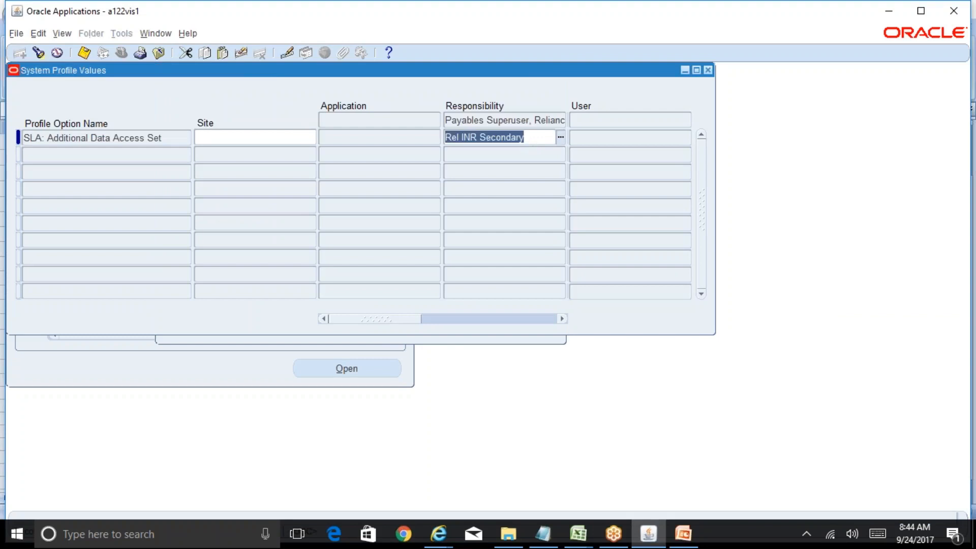
Step: Review the Rel INR Secondary value's record history, then bring up the Excel workbooks
click(189, 33)
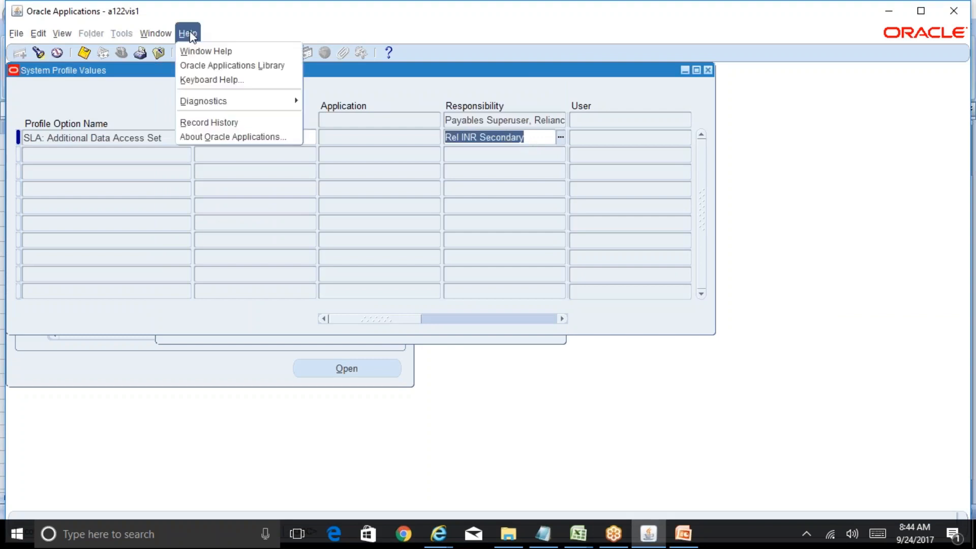
click(216, 124)
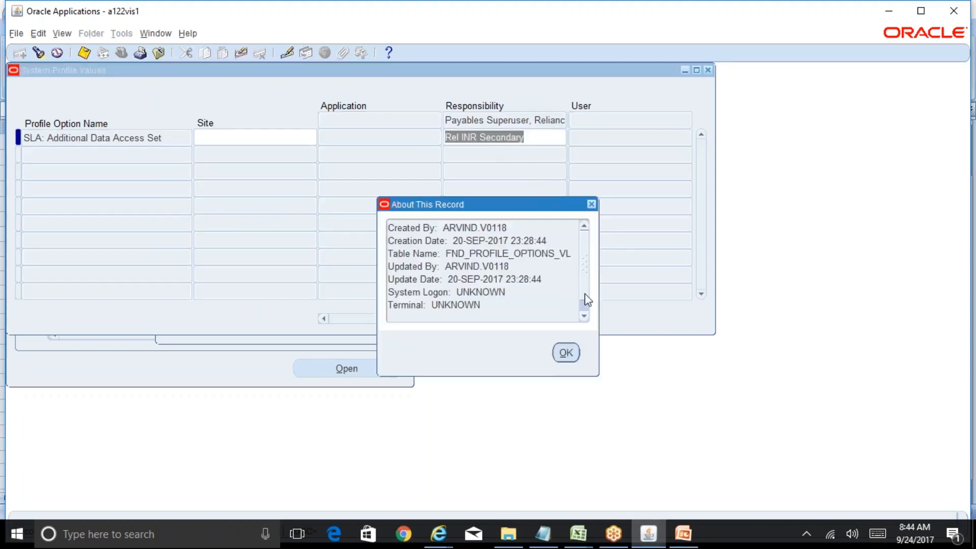
click(566, 353)
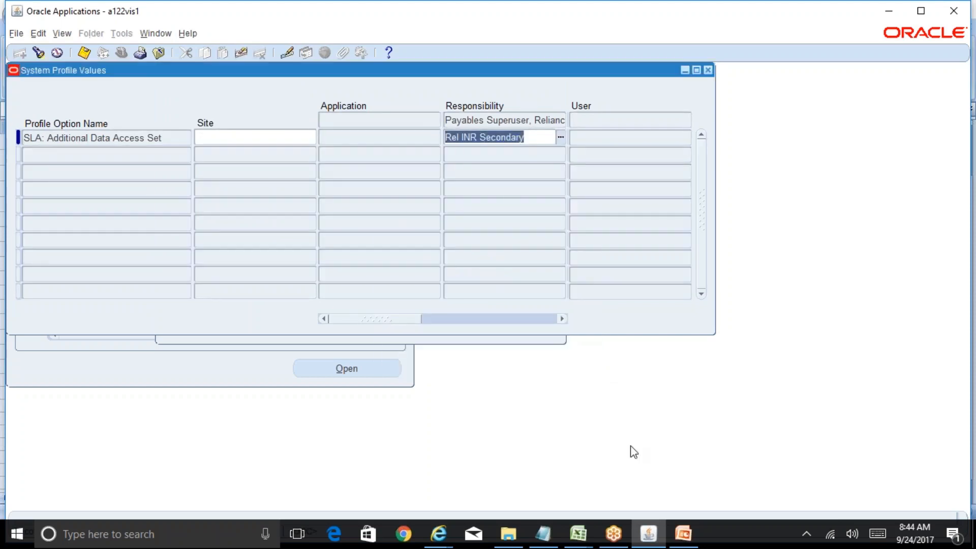
click(579, 533)
Step: Open BR100_Financials_AP, look through the AP-3 and AP-1 sheets, and settle on AP-2
click(614, 489)
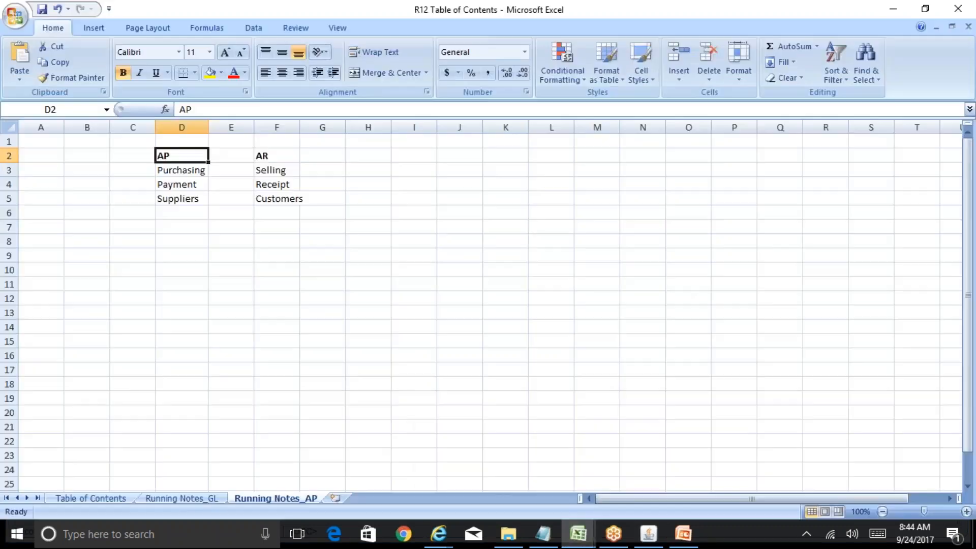
click(585, 538)
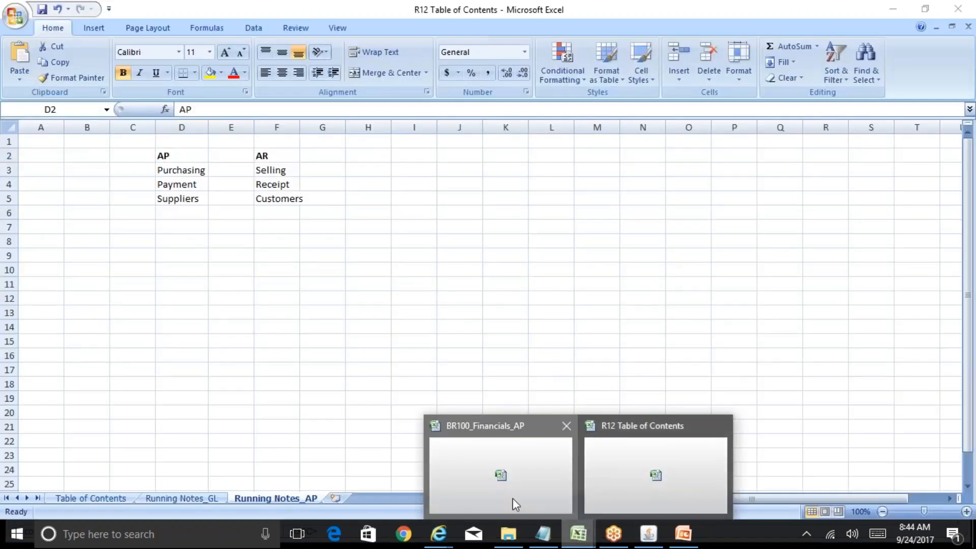
click(512, 495)
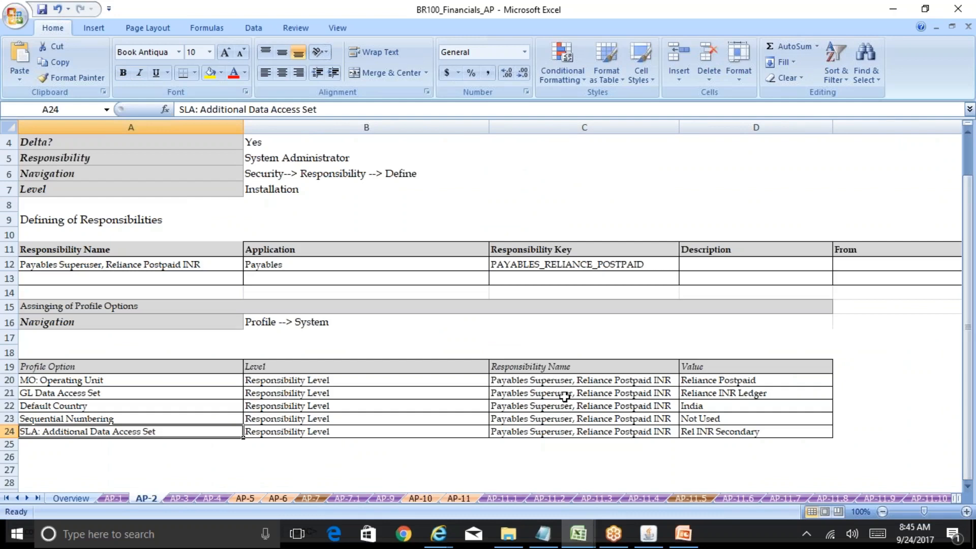
click(182, 499)
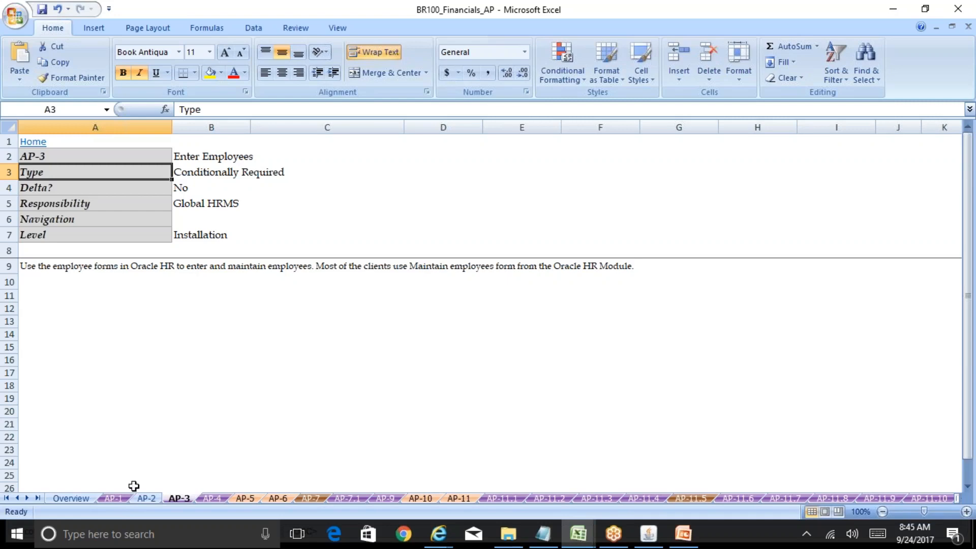
click(121, 498)
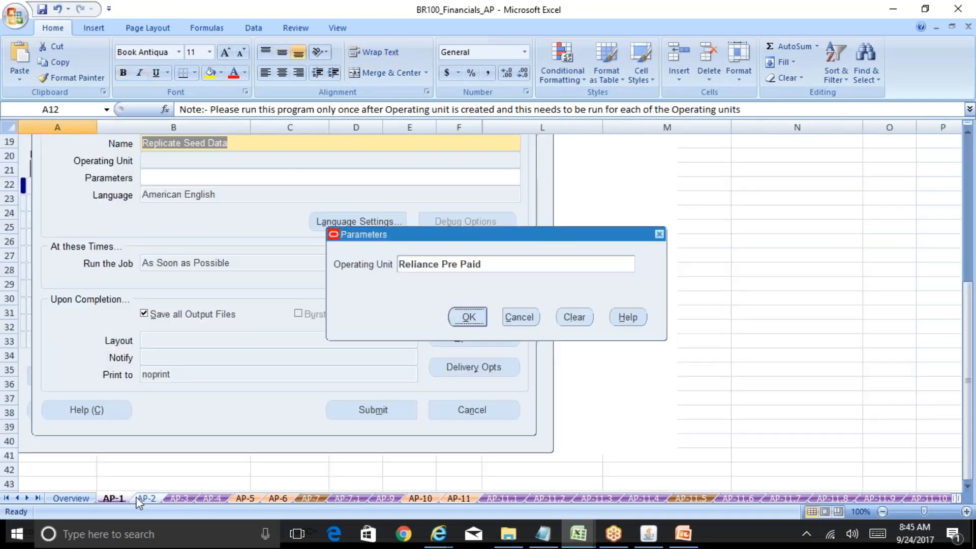
click(145, 498)
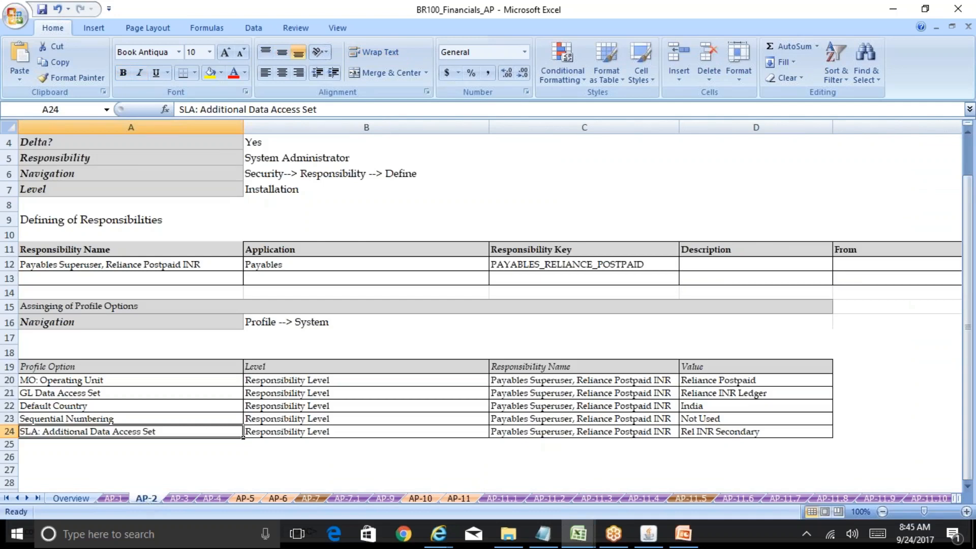
Step: Return to Oracle's System Profile Values form and scroll across its columns to review them
mouse_move(654, 534)
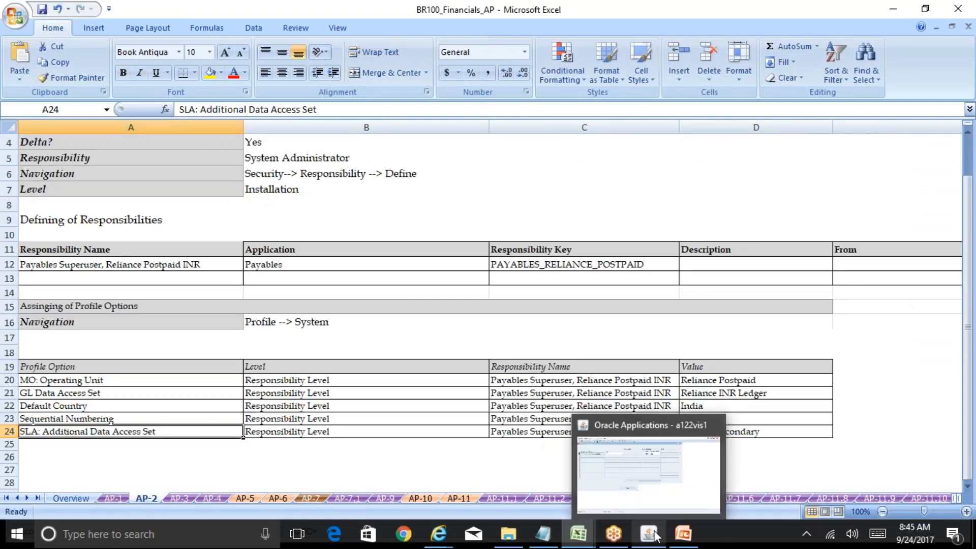
click(671, 496)
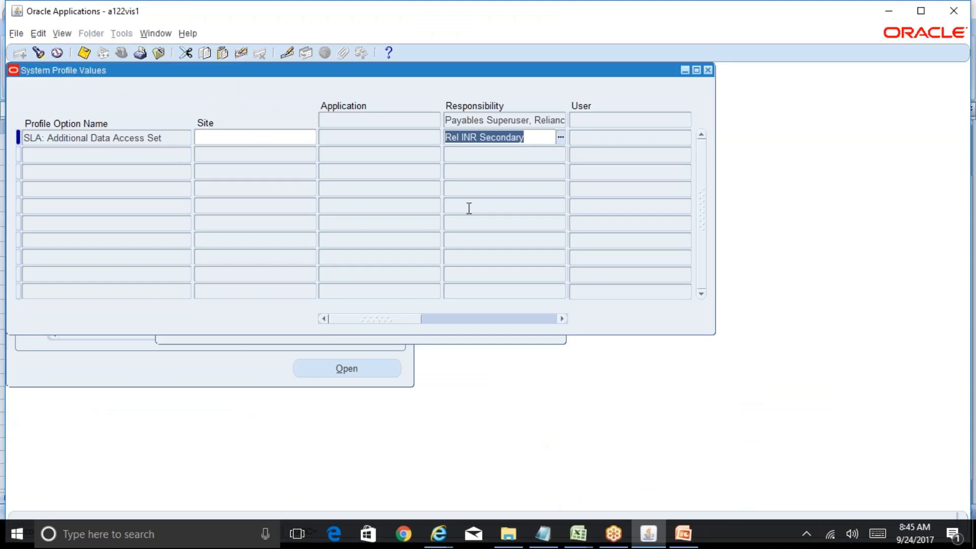
drag(407, 319, 500, 328)
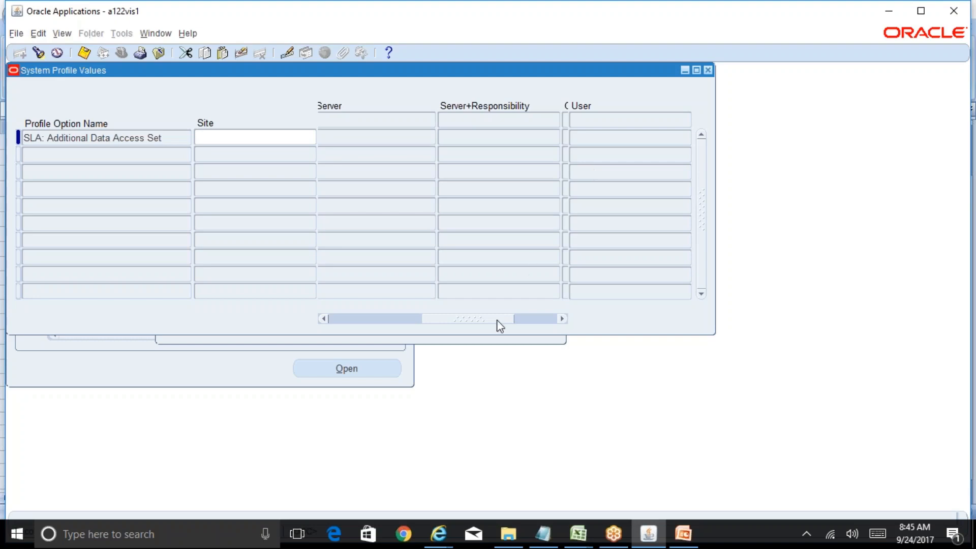
drag(497, 322, 420, 322)
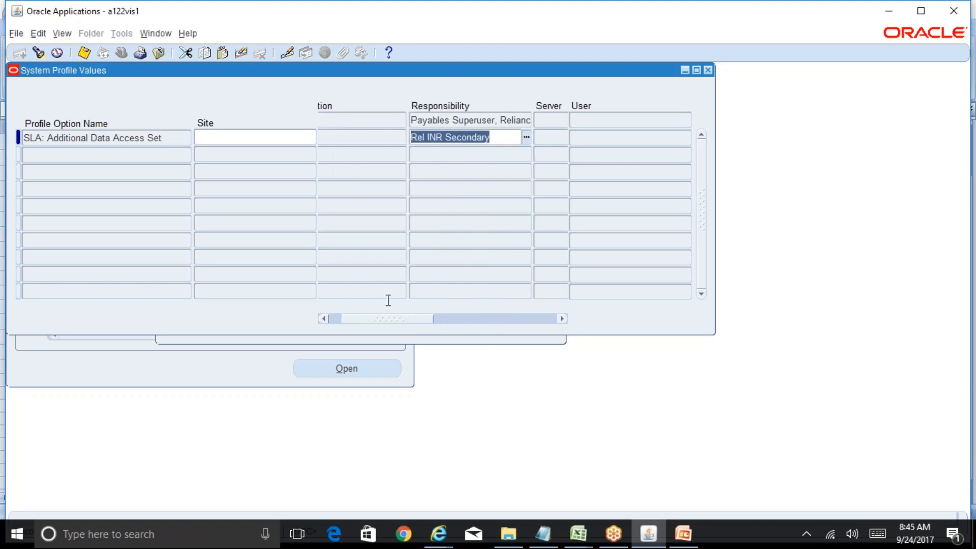
drag(394, 322, 341, 321)
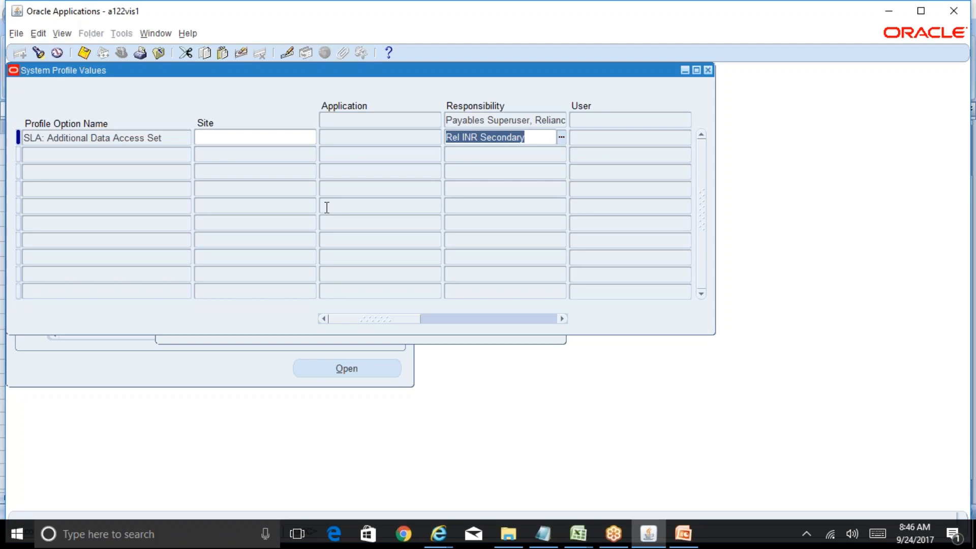
Step: Query Seq%Number% and clear the Sequential Numbering responsibility-level value, saving the change
click(38, 53)
click(397, 284)
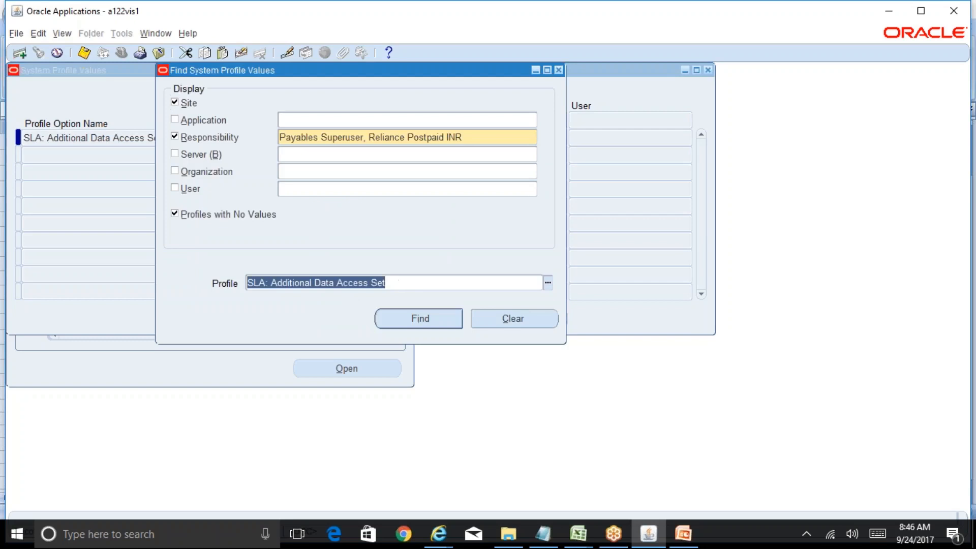
text(Seq%Number)
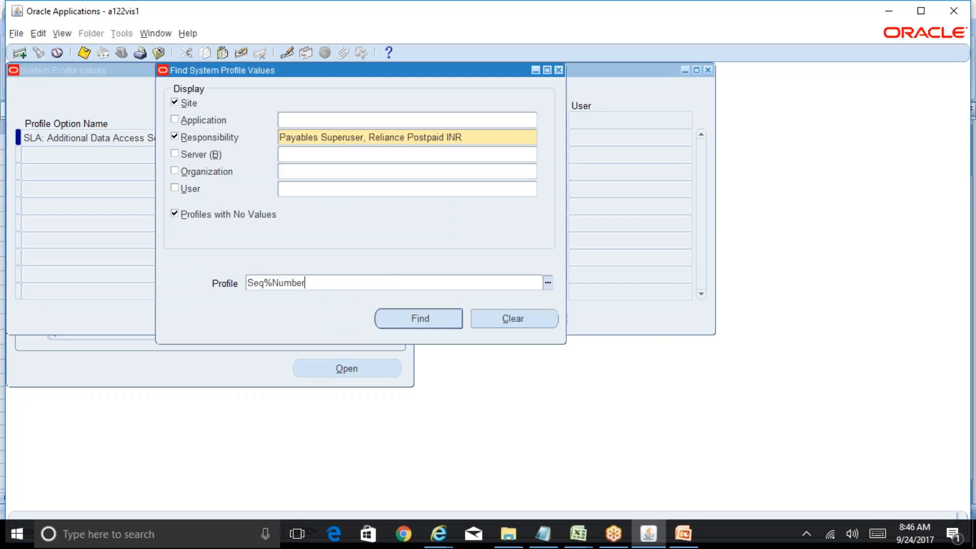
text(%)
key(Return)
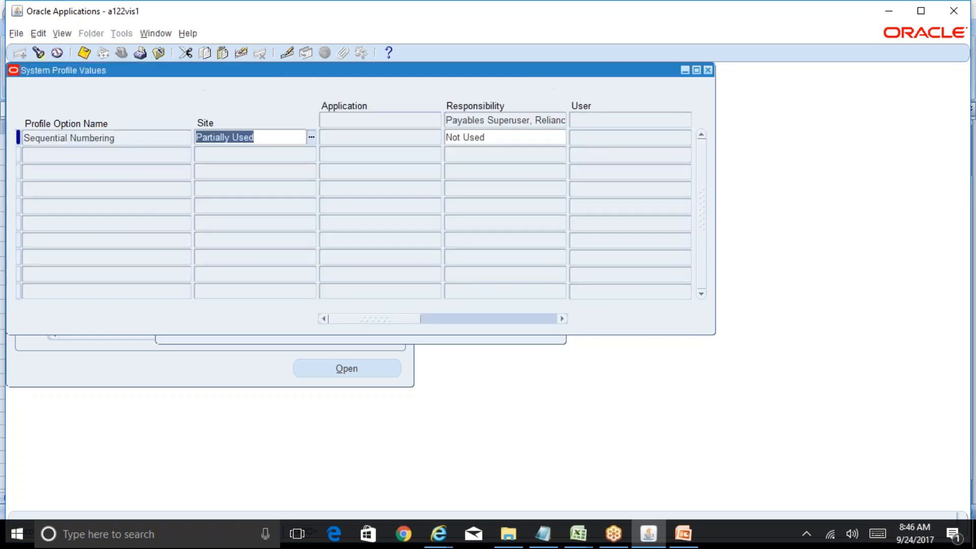
click(493, 137)
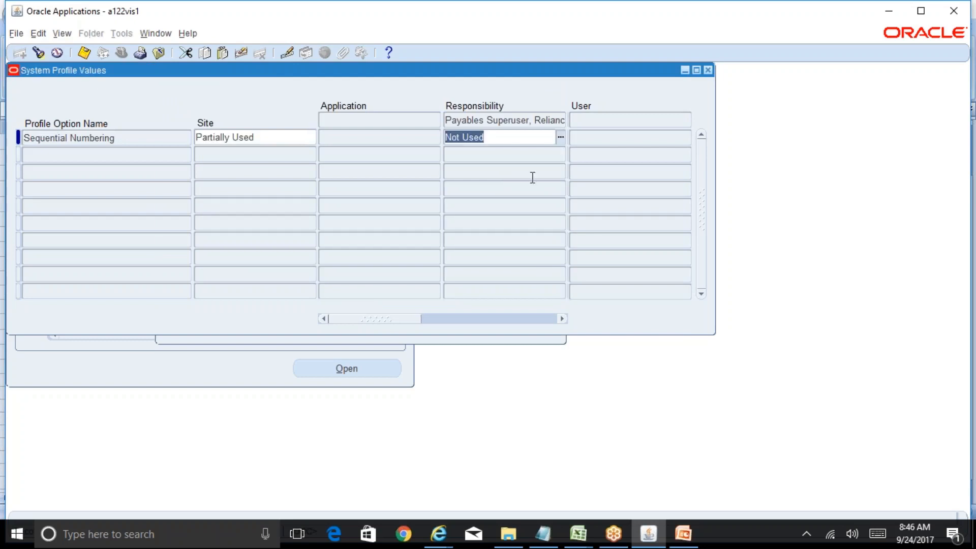
key(Delete)
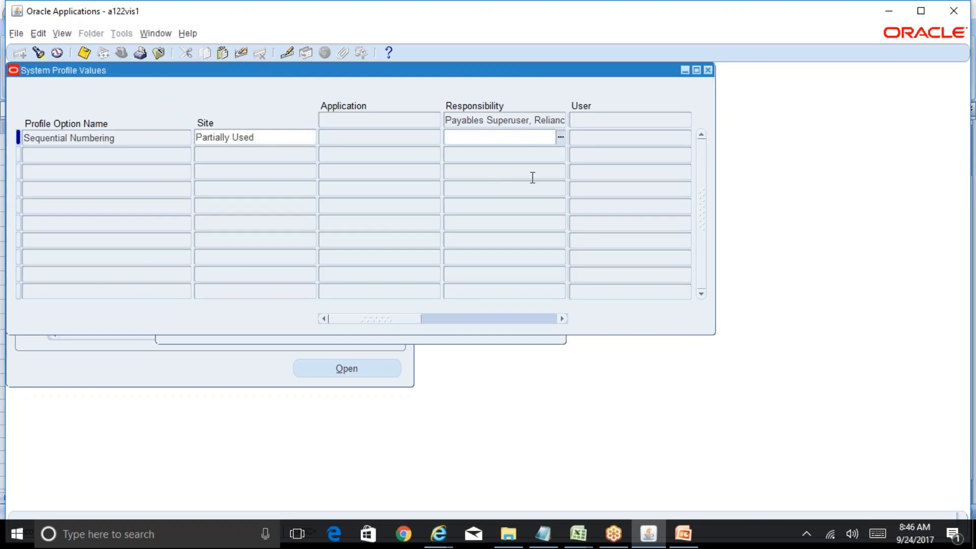
key(ctrl+s)
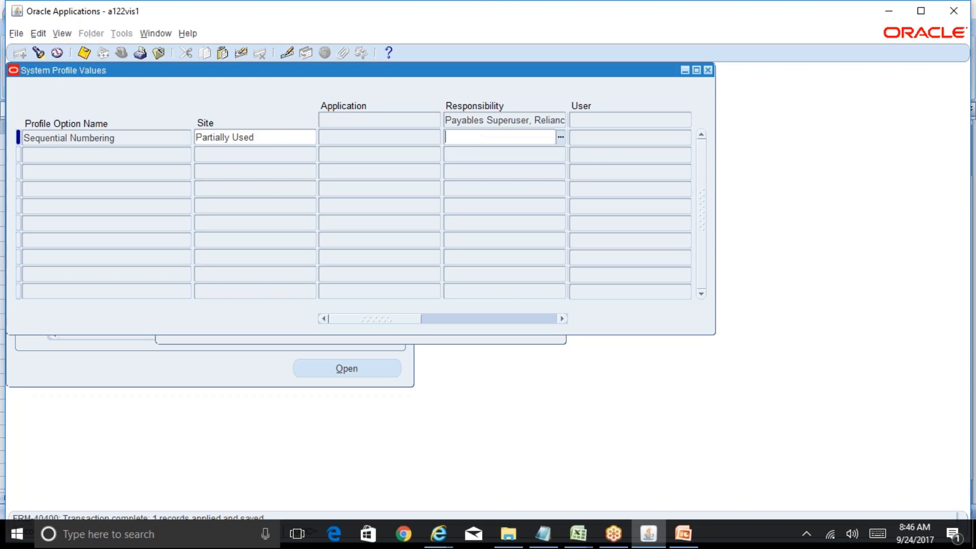
Step: Re-enter Not used as the responsibility value and close the profile values form
drag(399, 320, 376, 341)
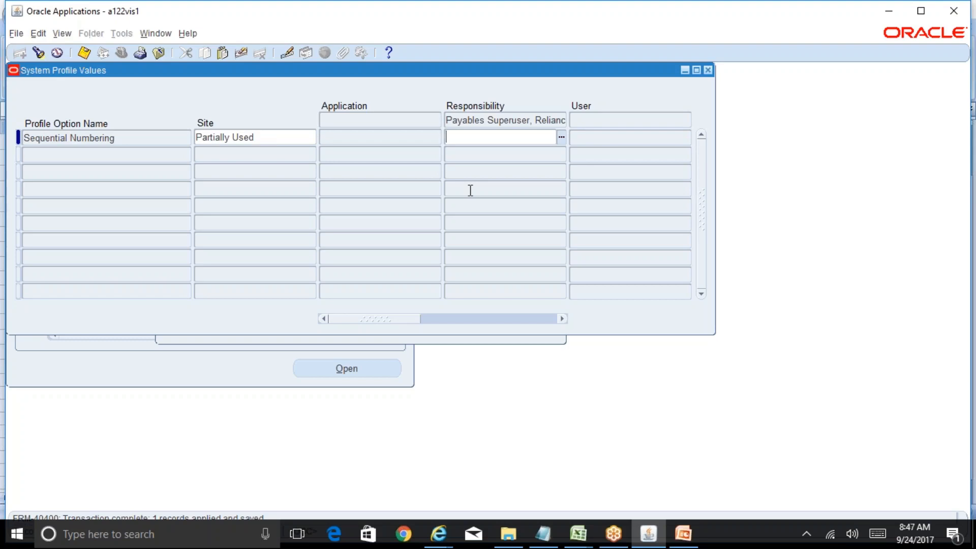
text(Not used)
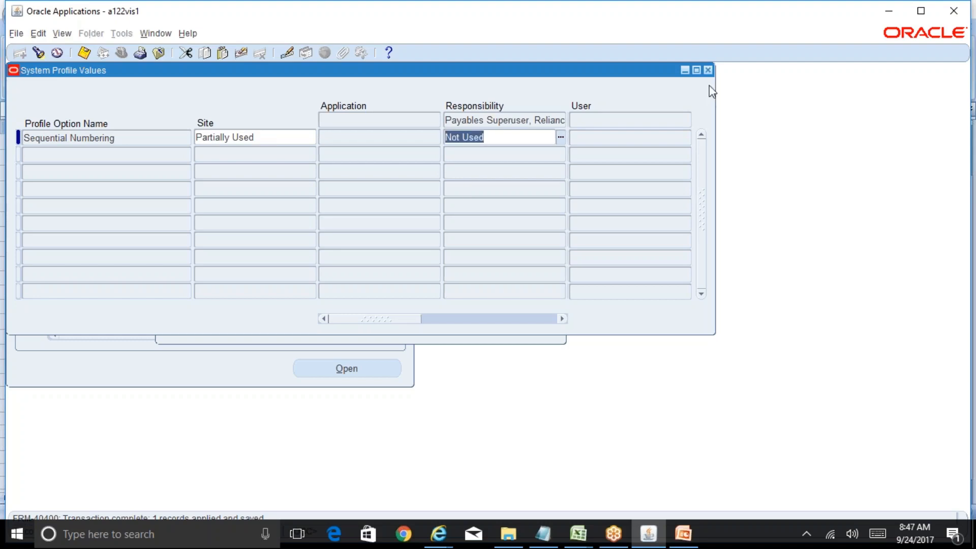
click(708, 70)
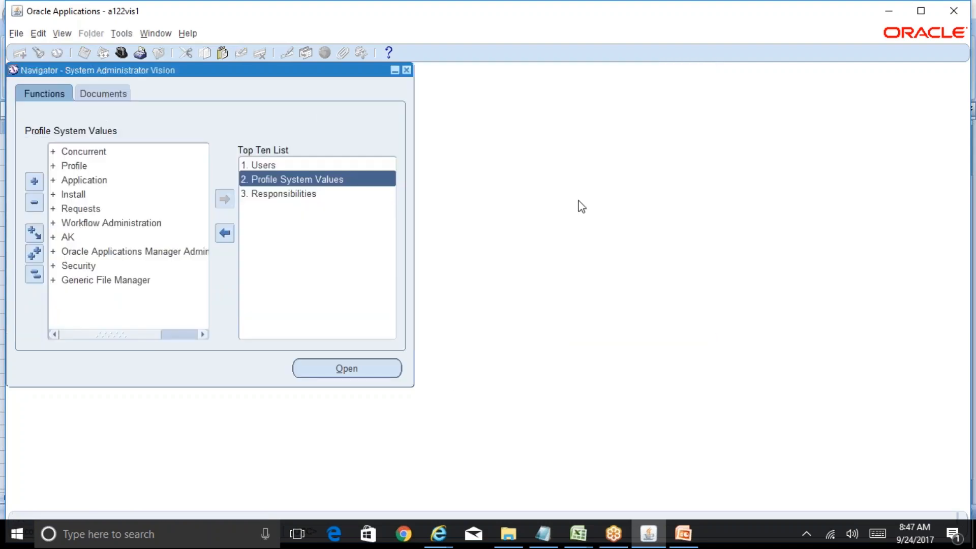
click(578, 534)
click(541, 497)
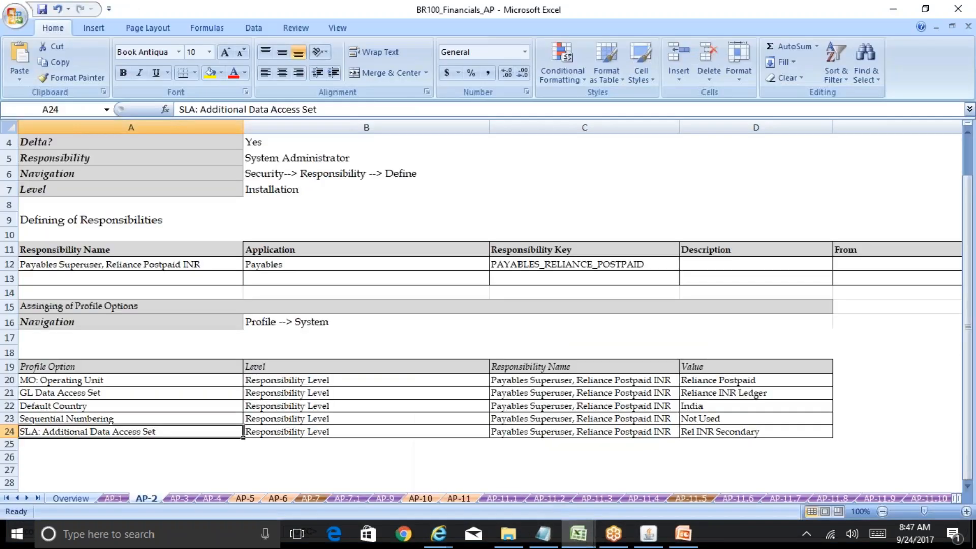
click(180, 498)
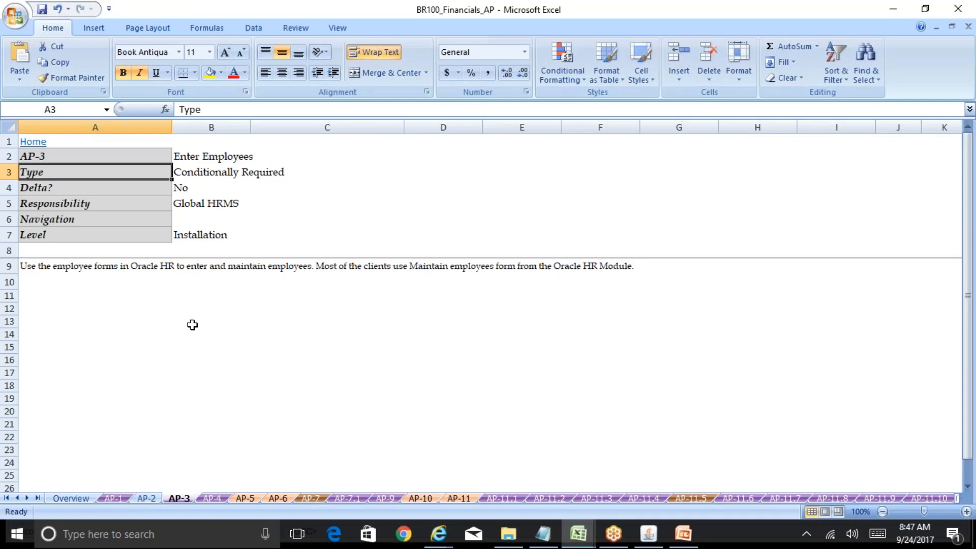
click(649, 534)
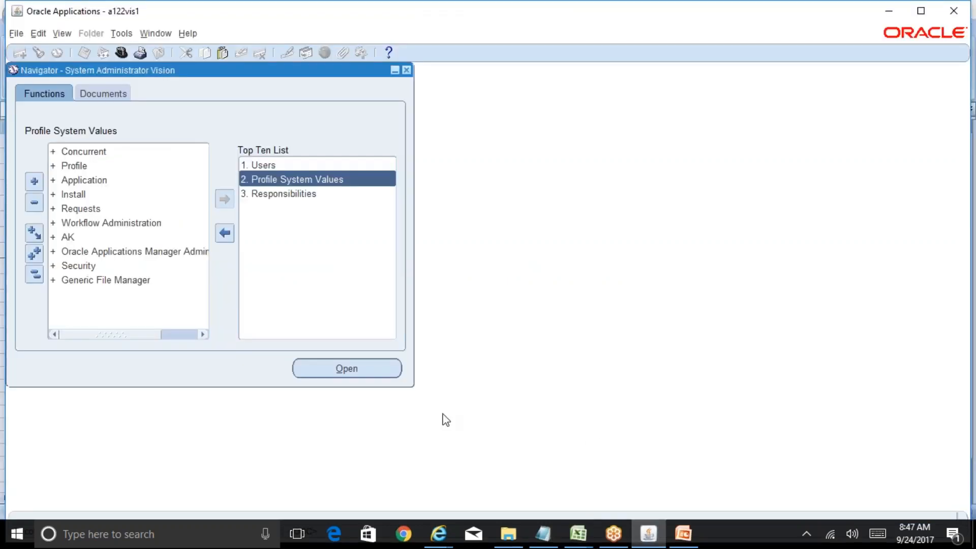
Step: Switch to the US HRMS Manager responsibility and open People > Enter and Maintain
click(122, 53)
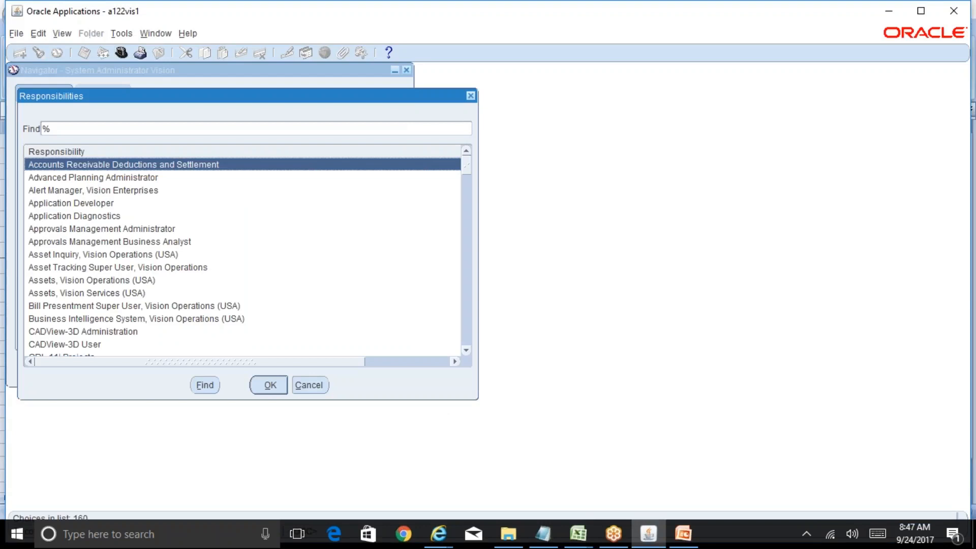
text(u)
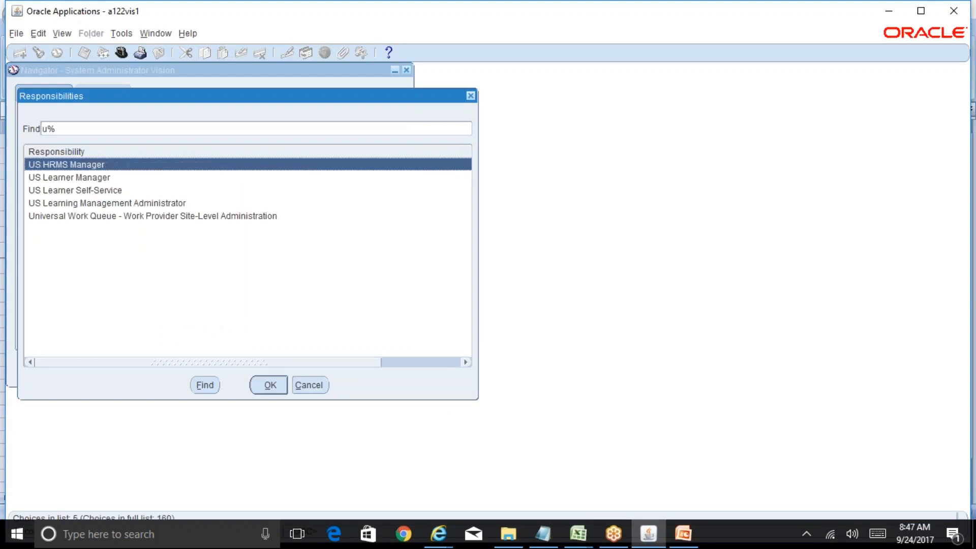
key(Return)
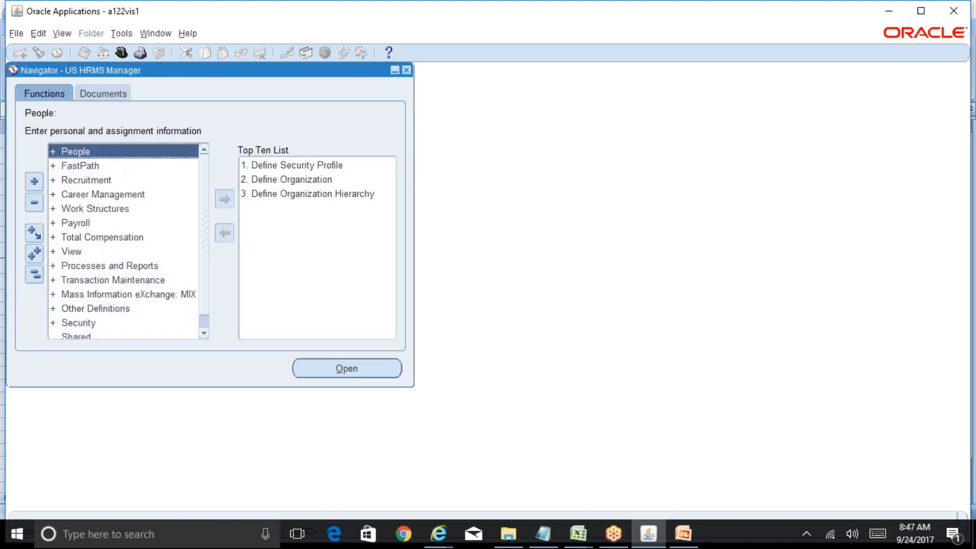
double_click(117, 152)
click(120, 167)
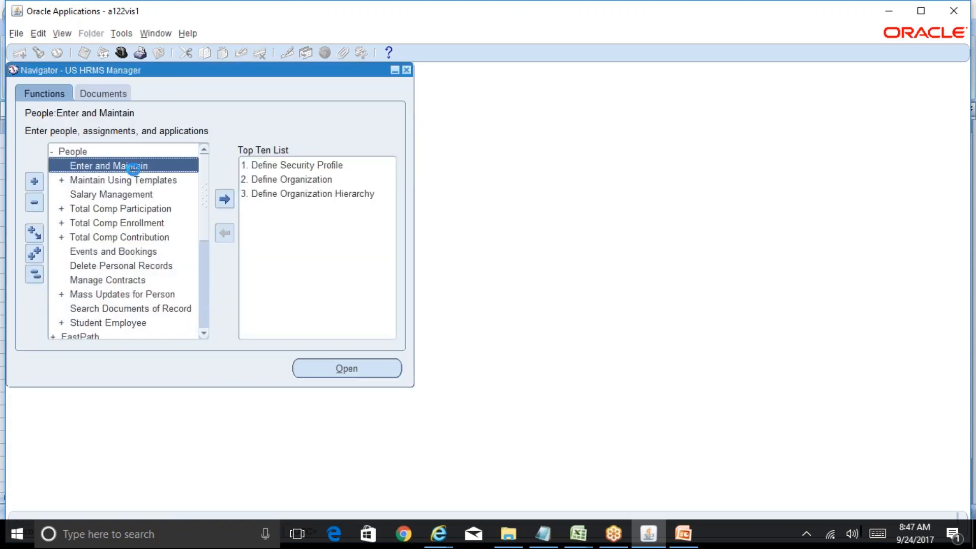
double_click(130, 165)
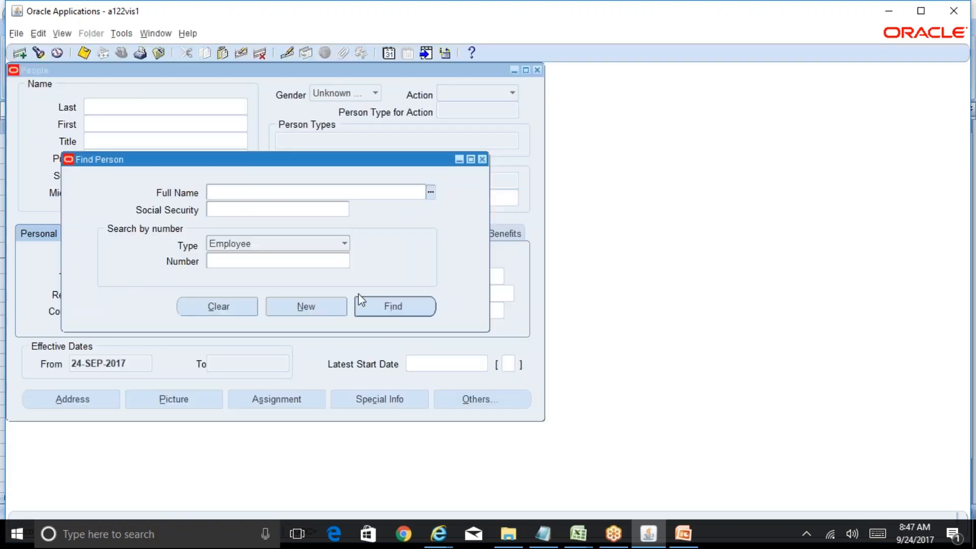
Step: Start a new person with the employee's last and first names and birth date 01-JAN-1980
click(324, 313)
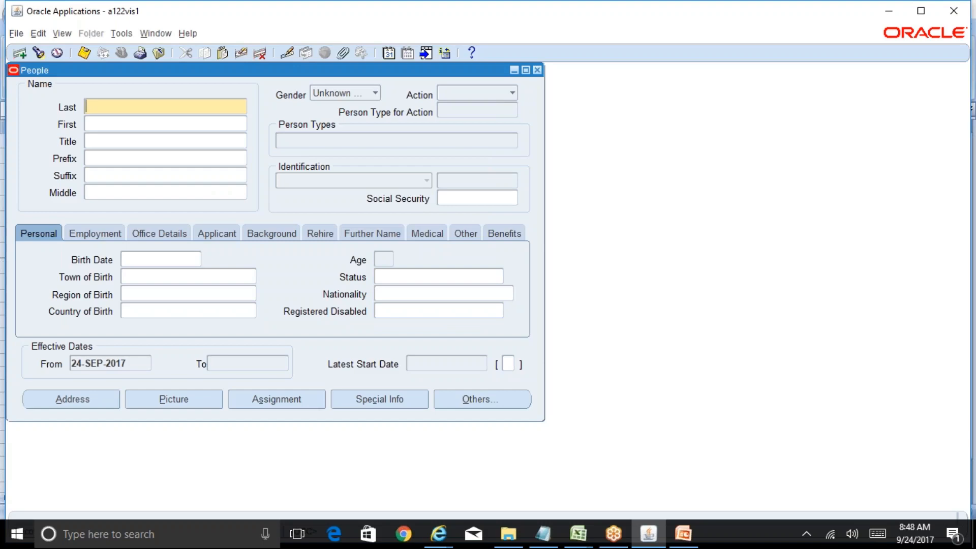
click(117, 125)
click(169, 262)
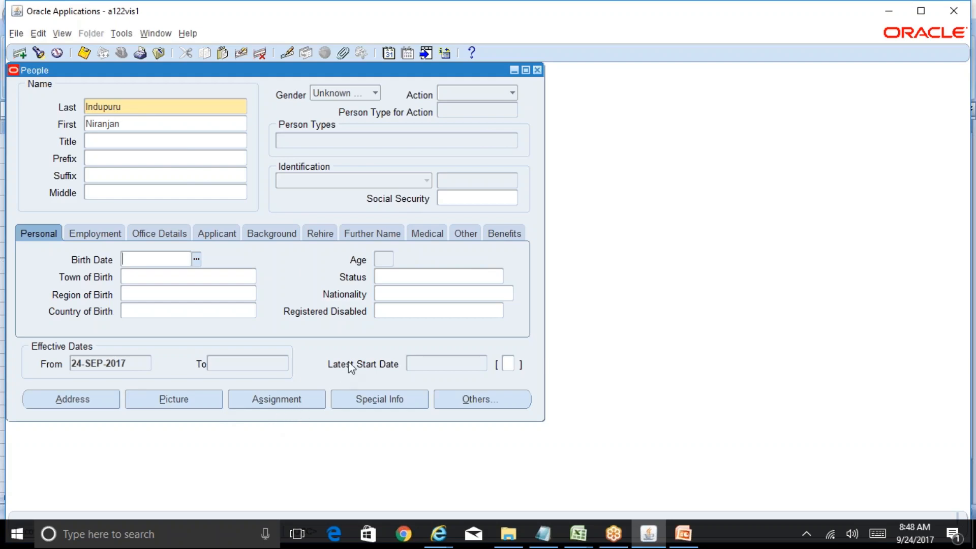
text(01-JAN-1980)
key(Tab)
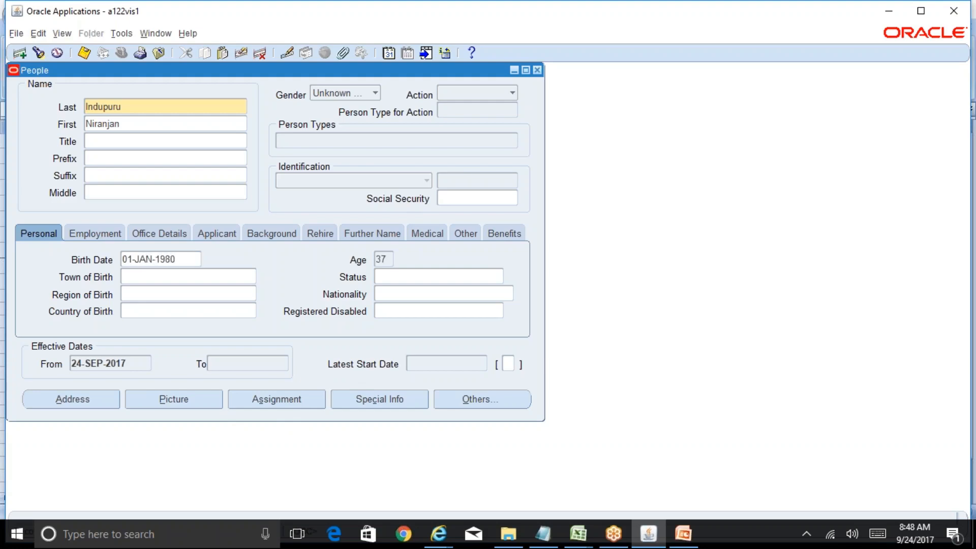
Step: Set the action to Create Employment with person type Employee and attempt a save
click(298, 405)
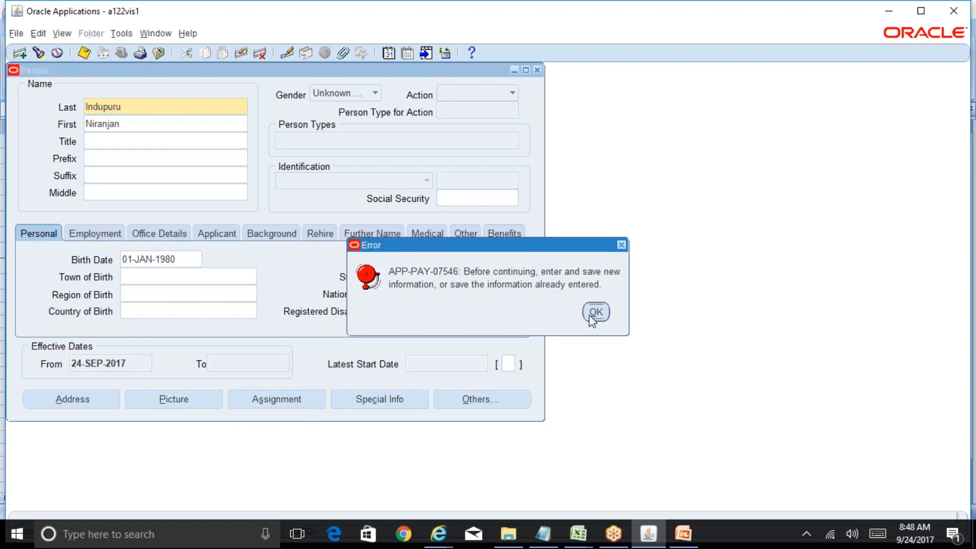
key(Return)
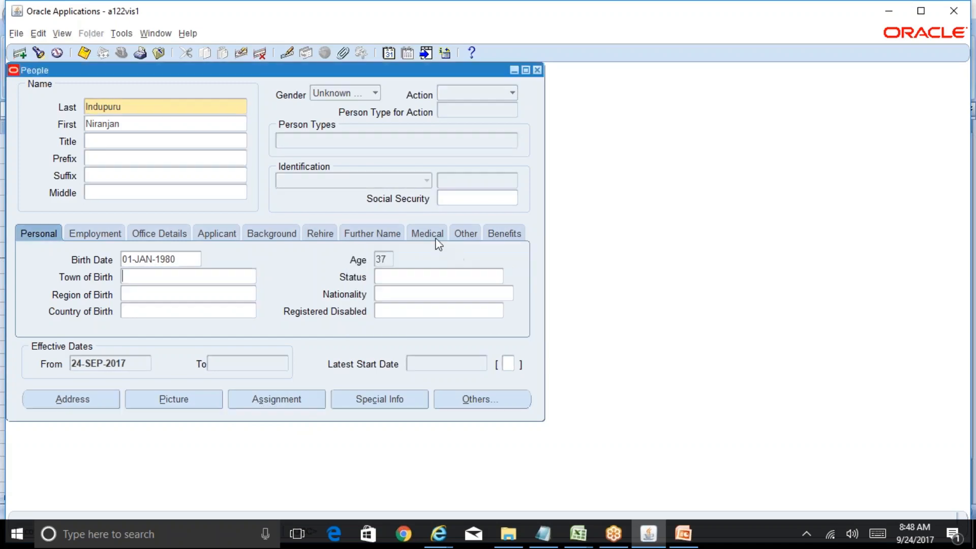
click(481, 98)
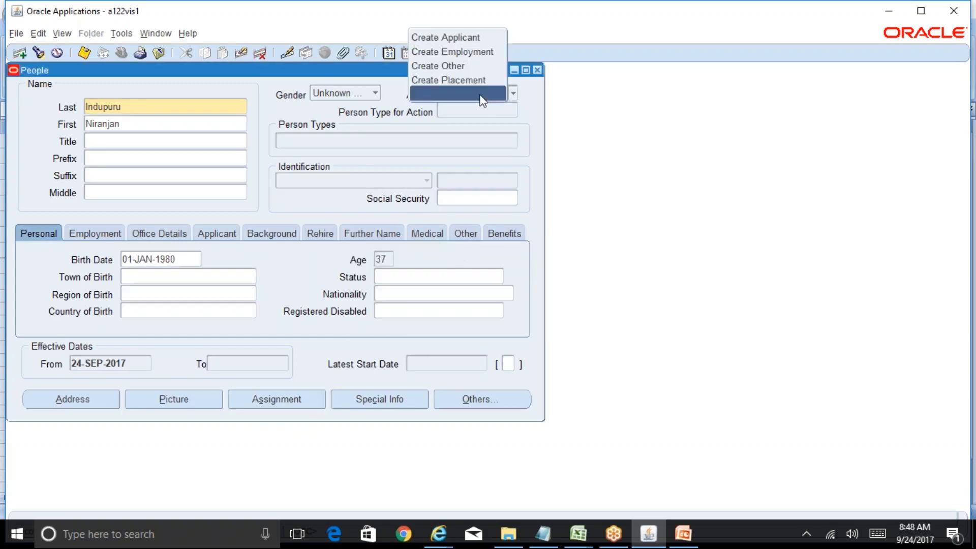
click(468, 53)
click(432, 336)
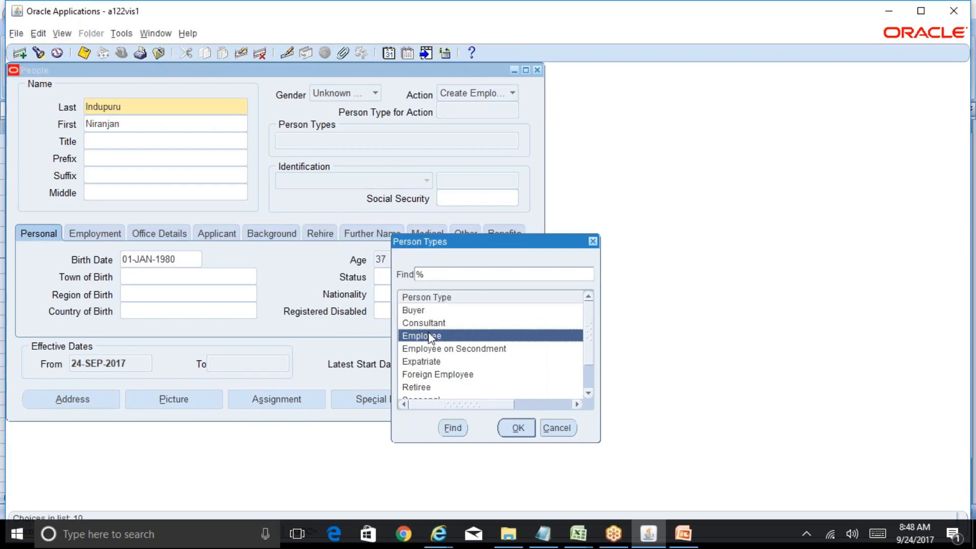
click(517, 428)
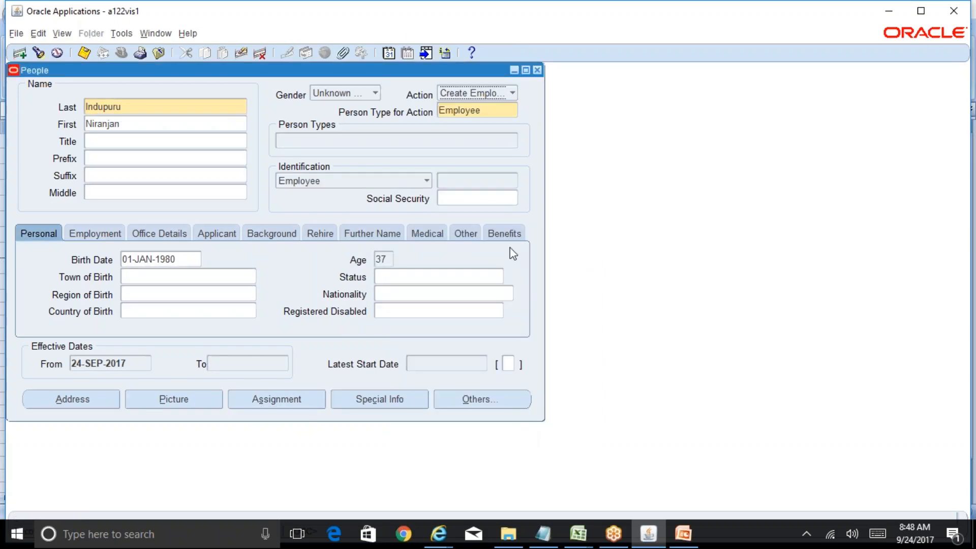
click(85, 53)
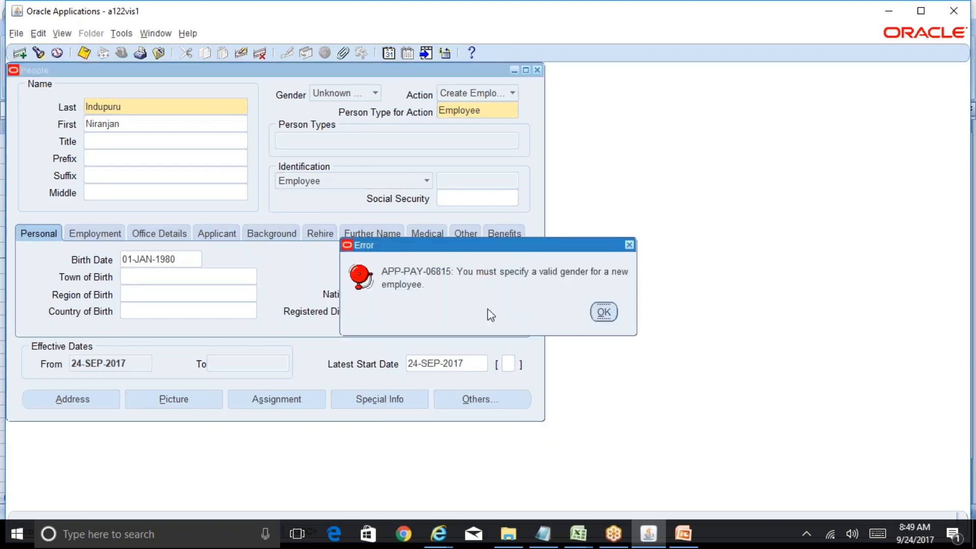
click(604, 312)
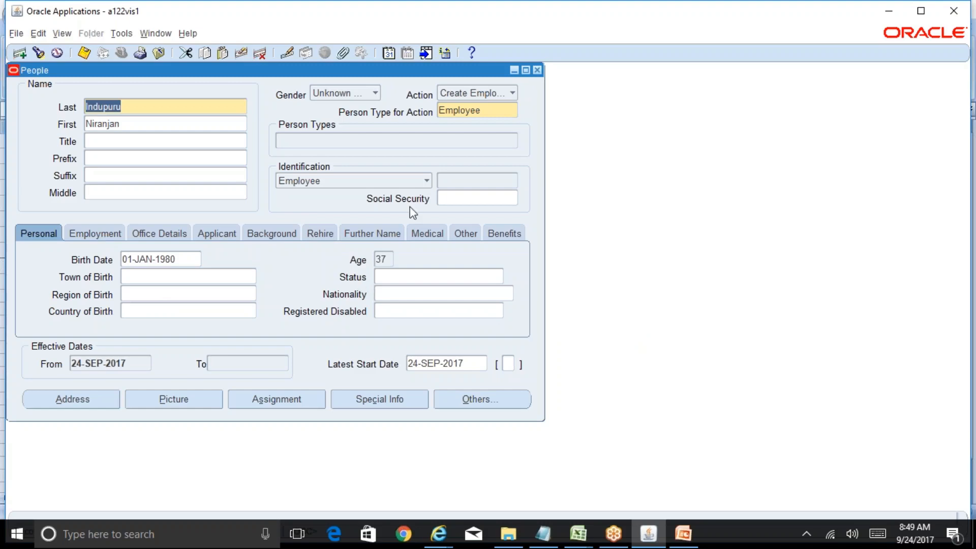
Step: Set the gender to Male and save the employee again
click(361, 95)
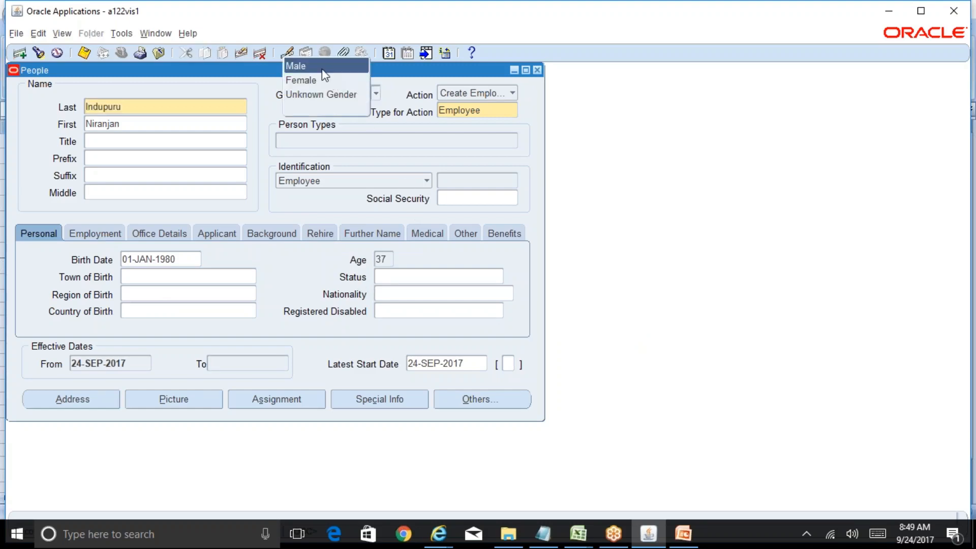
click(323, 69)
click(84, 53)
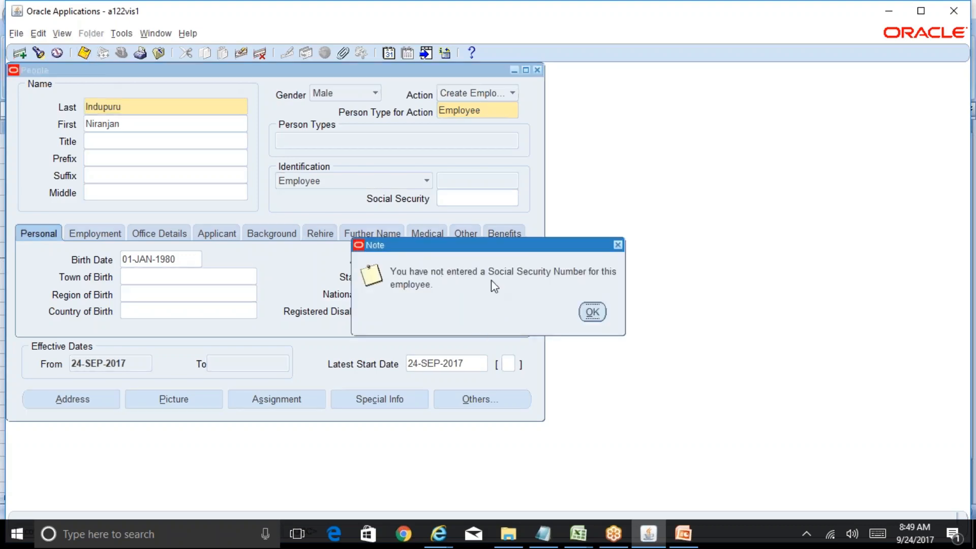
click(592, 312)
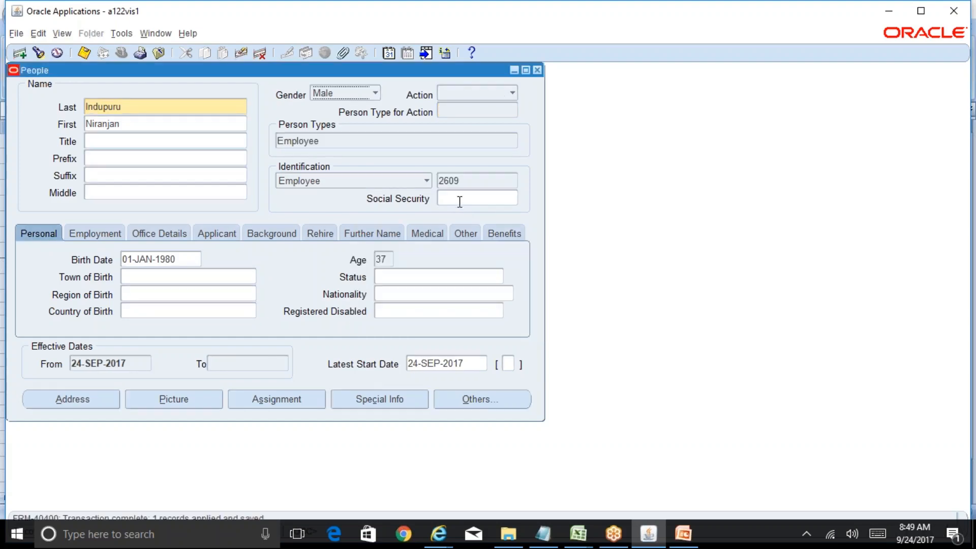
Step: Enter a valid social security number and save the record as a correction
text(1234578)
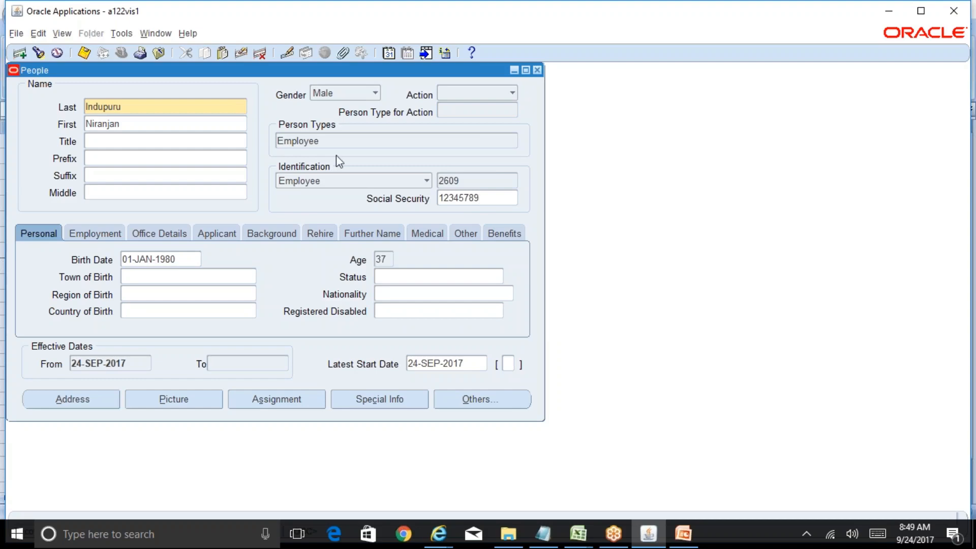
text(9)
click(90, 54)
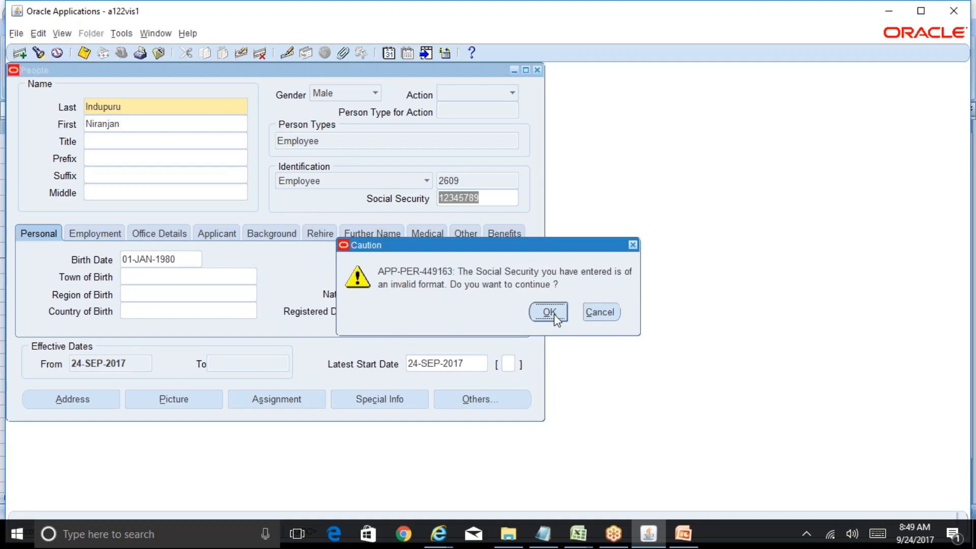
click(601, 314)
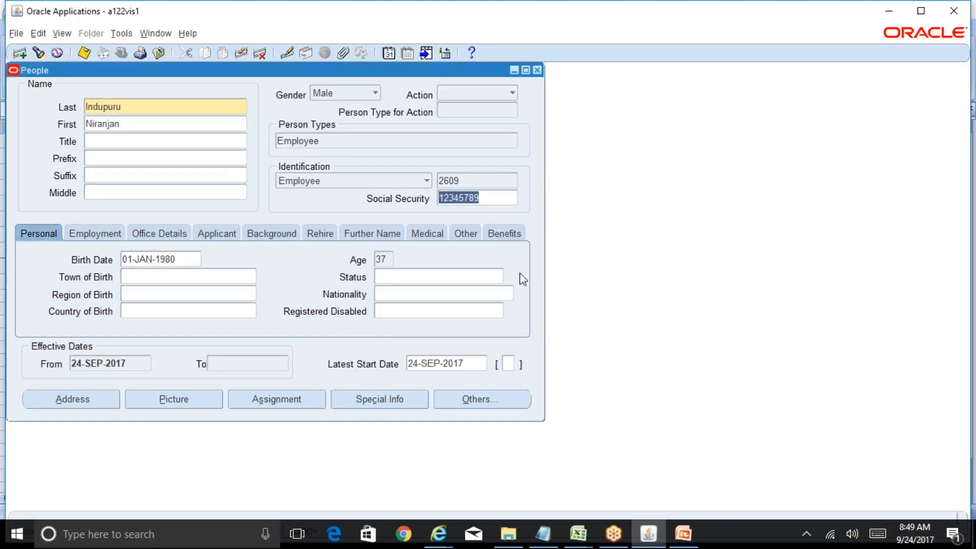
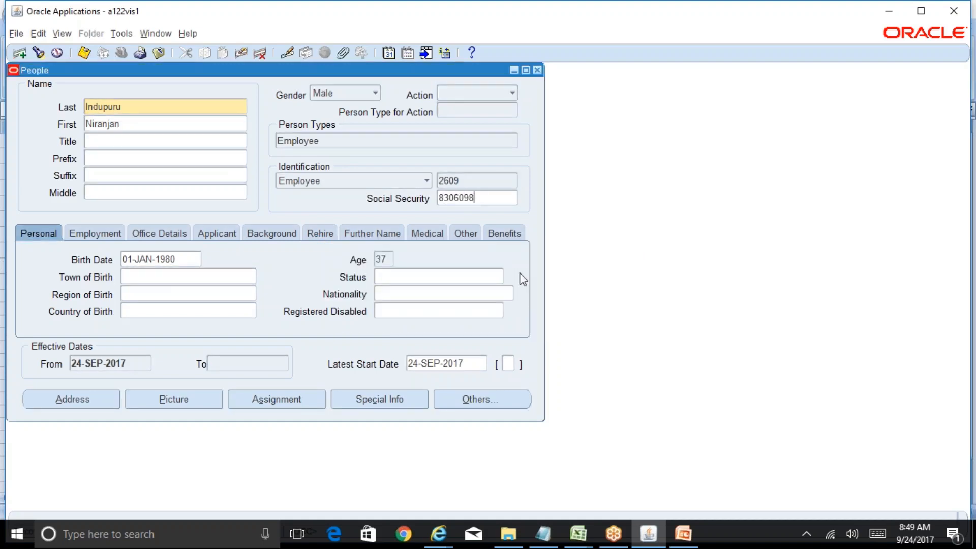
click(83, 56)
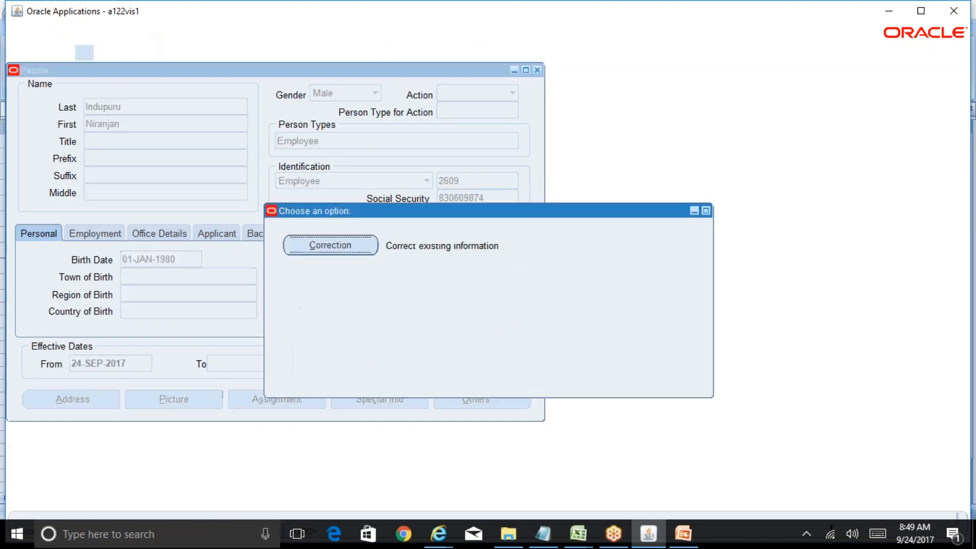
click(367, 249)
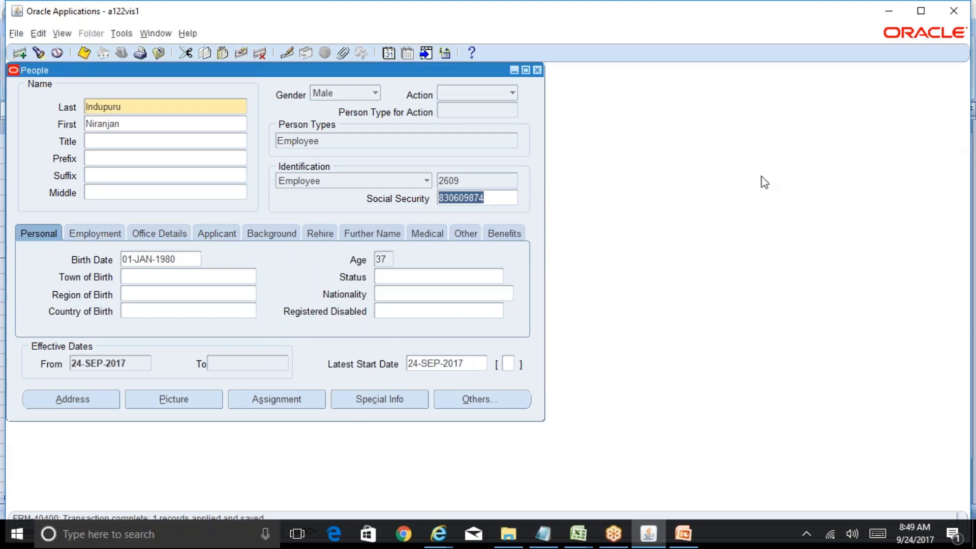
Step: On the assignment's Supervisor tab, pick the supervisor found by partial name and save
click(310, 405)
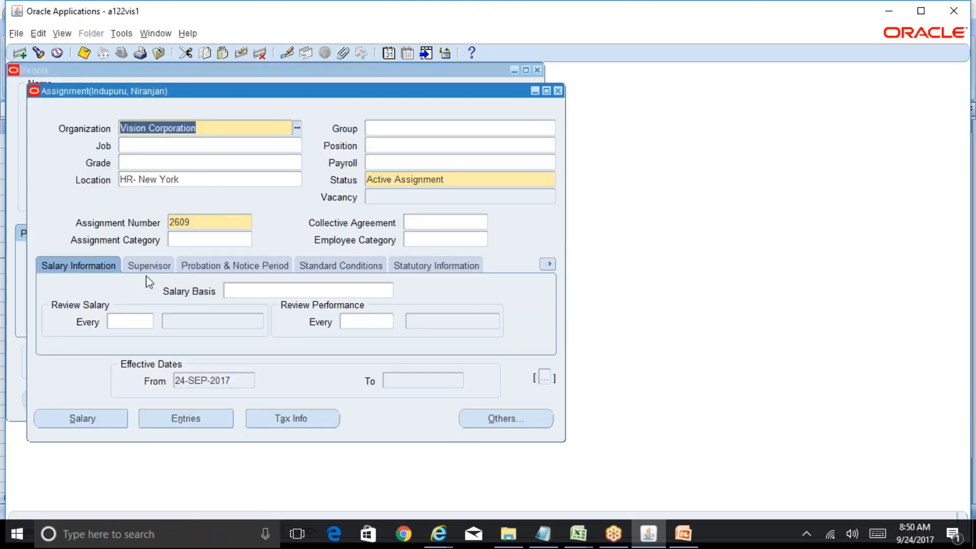
click(149, 266)
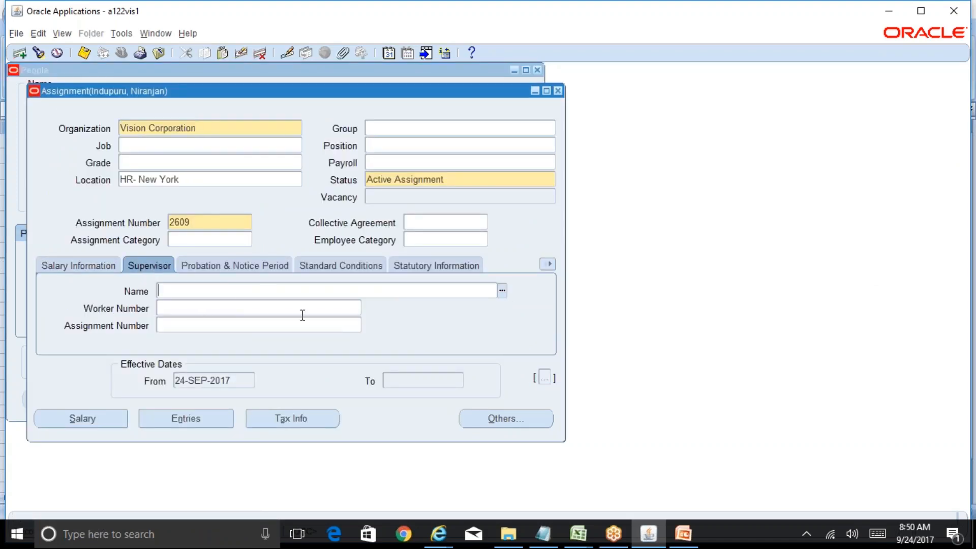
click(502, 290)
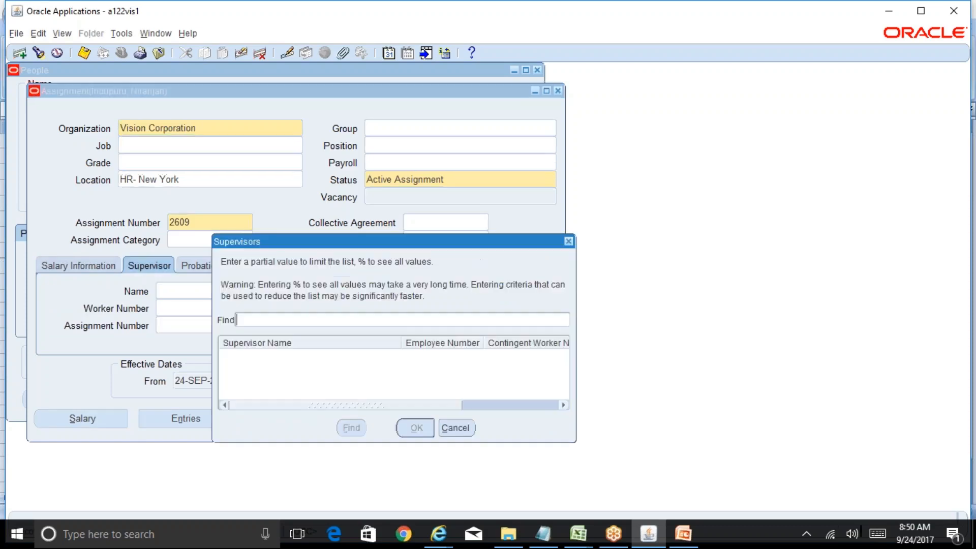
text(Vara)
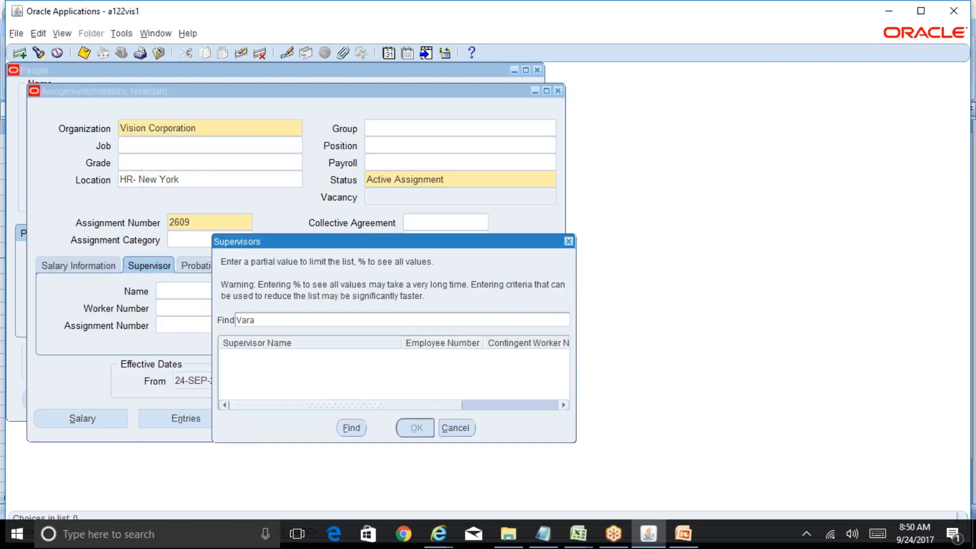
text(g%)
key(Return)
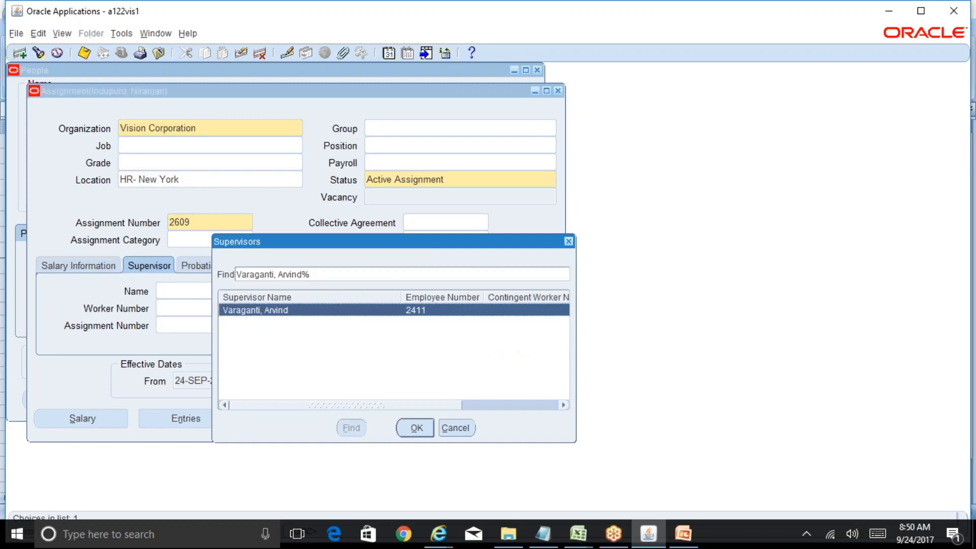
click(416, 427)
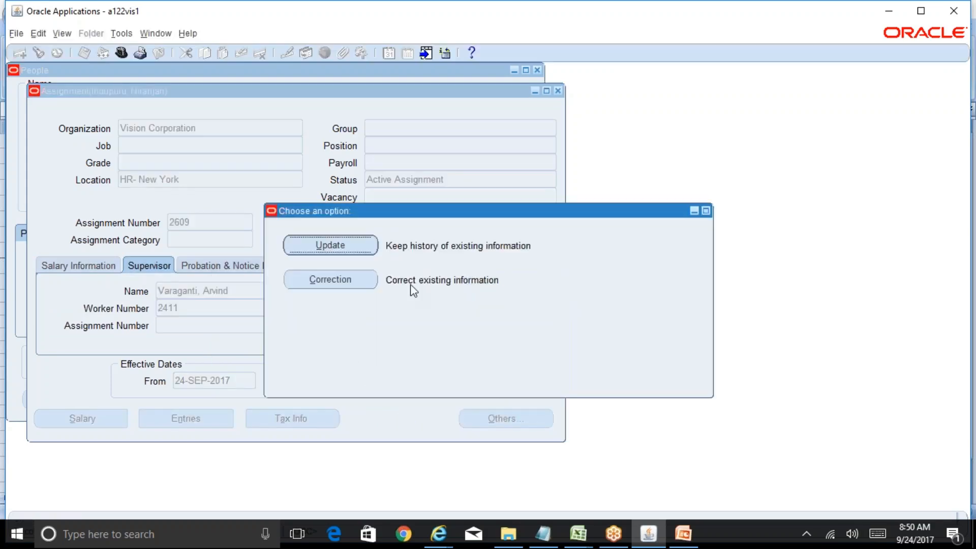
click(358, 250)
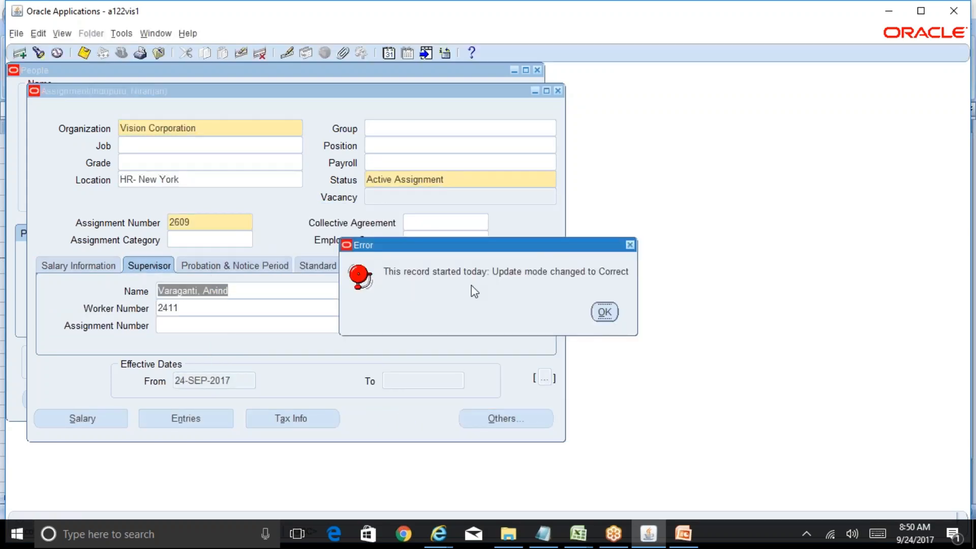
click(605, 312)
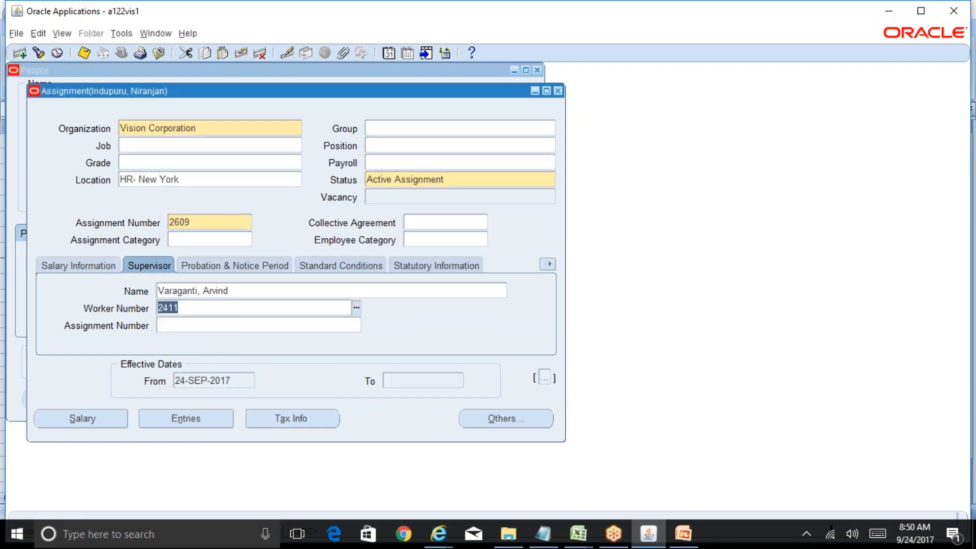
click(84, 52)
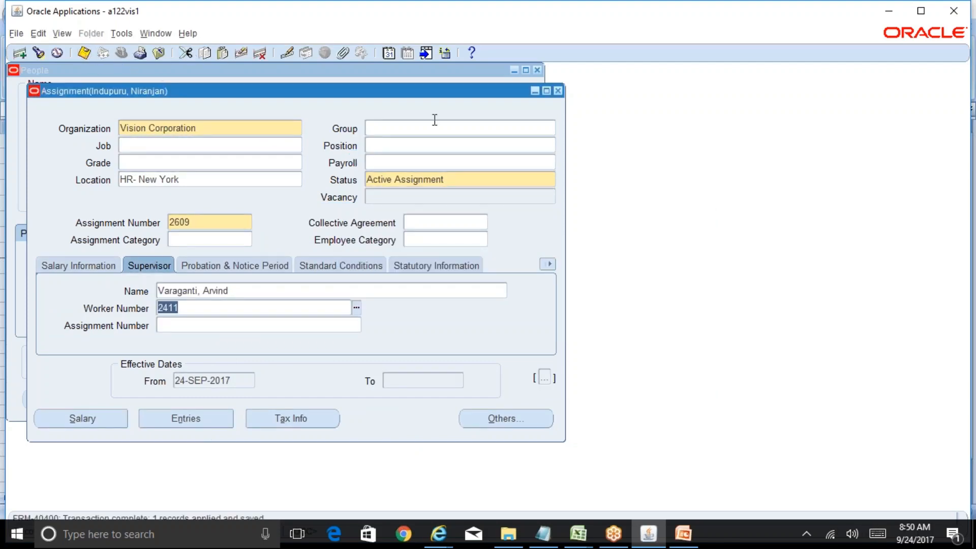
Step: Verify the supervisor name entry and close the Assignment window
drag(475, 94, 790, 108)
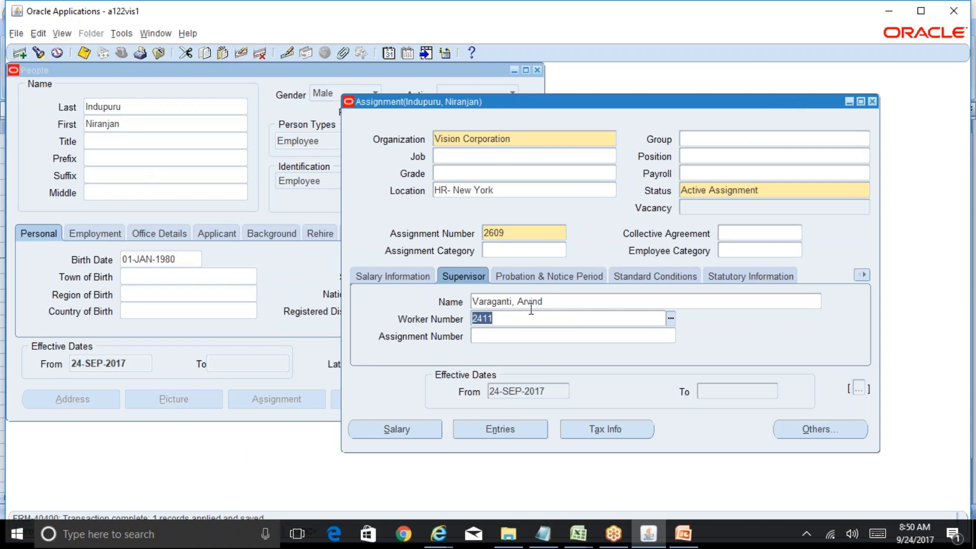
click(559, 303)
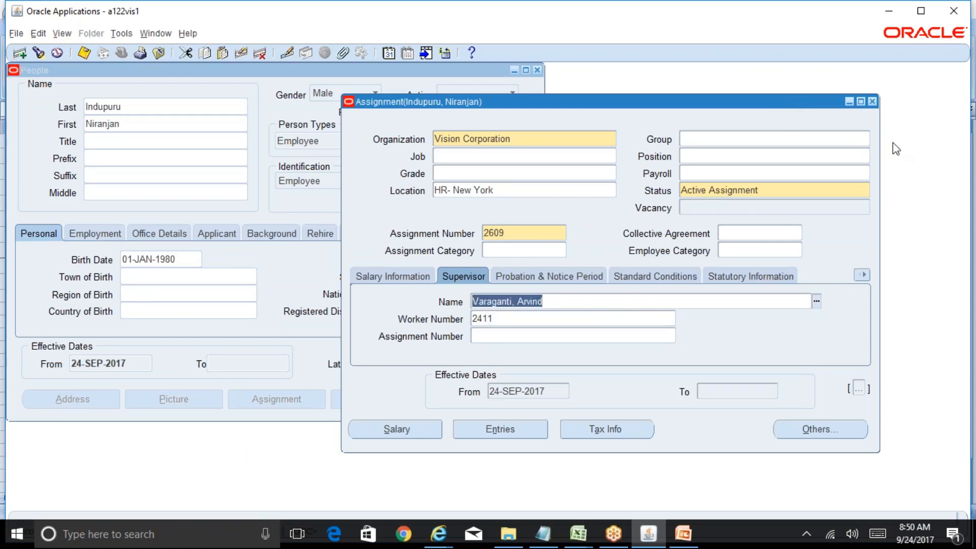
click(873, 101)
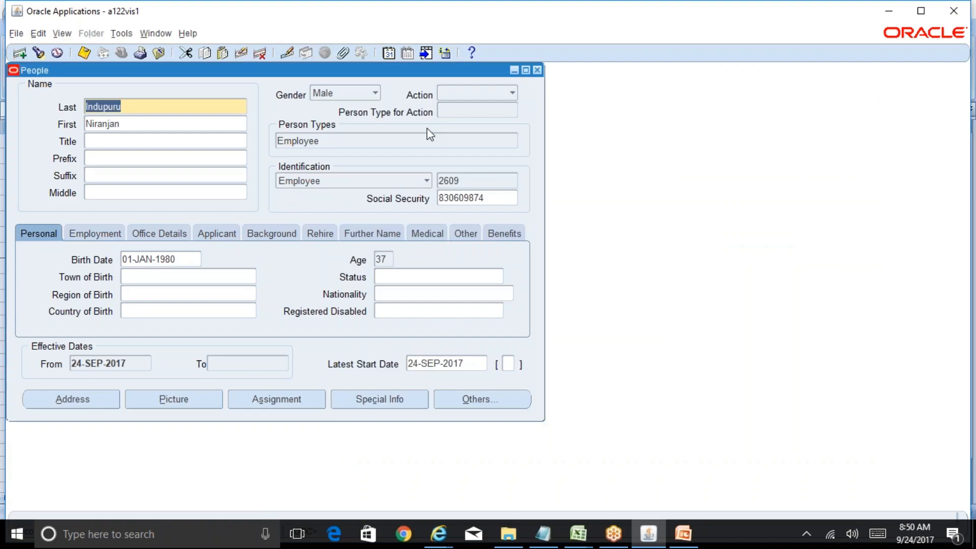
Step: Close People, switch to System Administrator Vision, and open the Users form
click(537, 70)
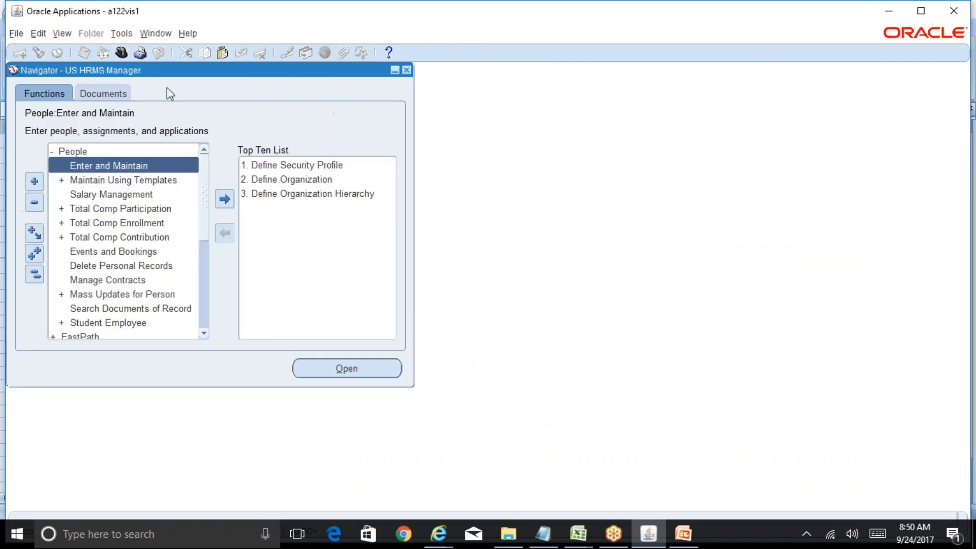
click(121, 53)
text(s%)
key(Return)
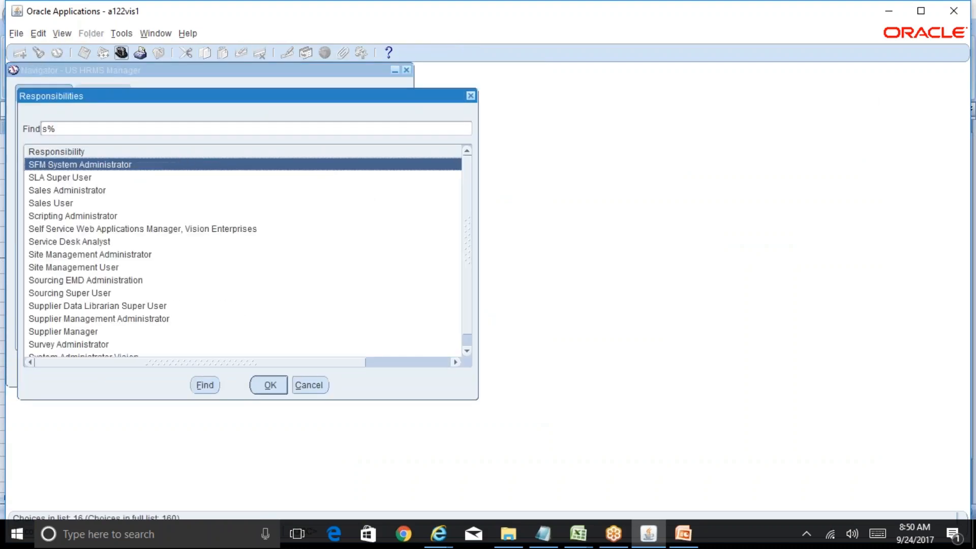
text(y)
click(272, 164)
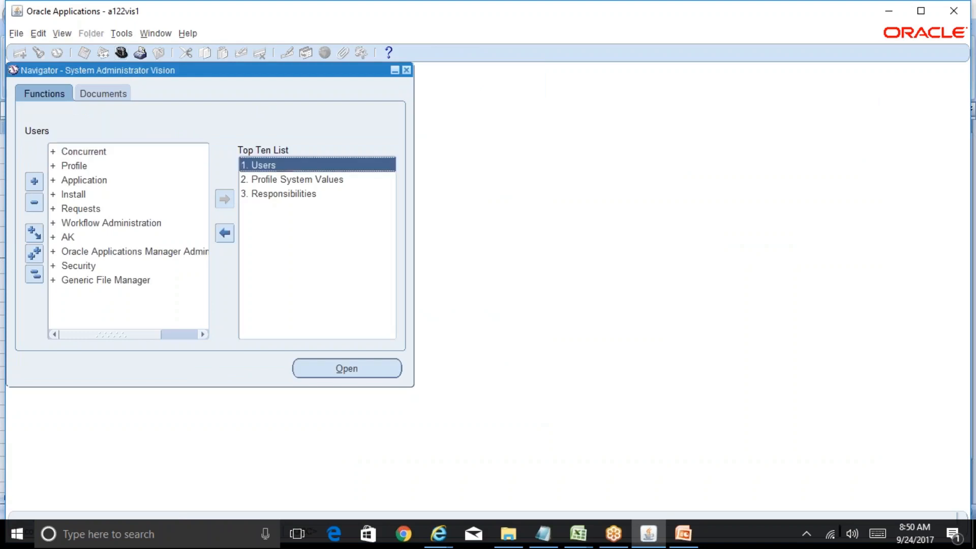
Step: Query the employee's application users, settle on the 06-SEP-2017 record, and view its record history
key(F11)
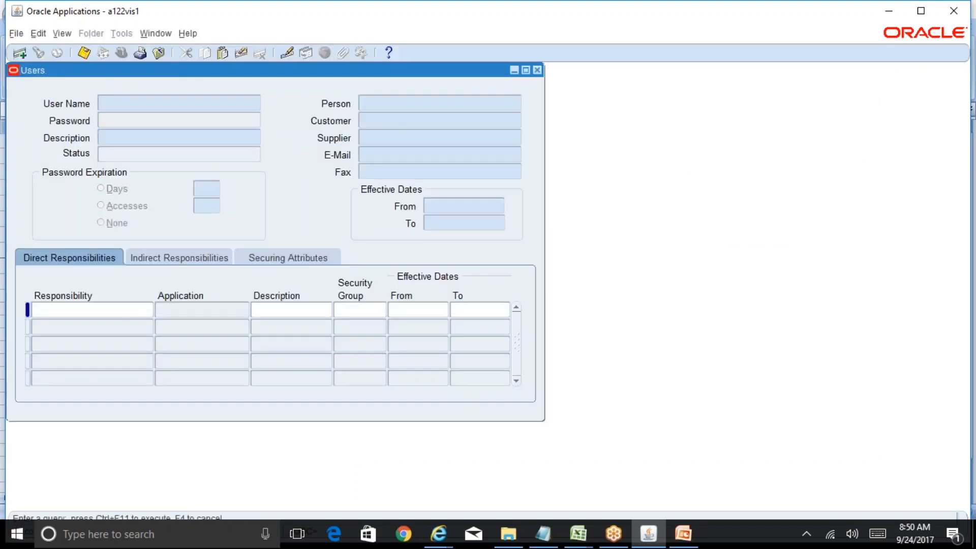
text(NIRANJAN%)
key(ctrl+F11)
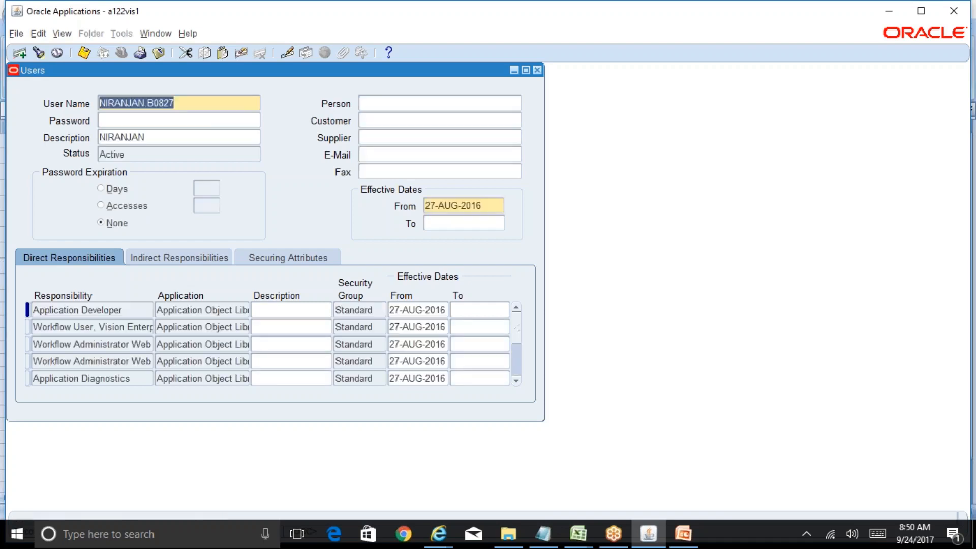
key(Down)
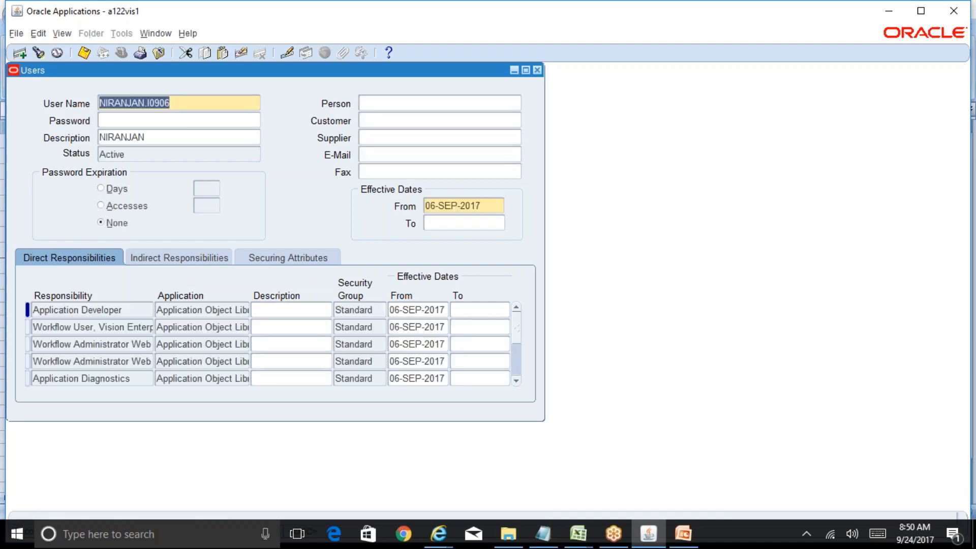
key(Up)
key(Down)
key(Down)
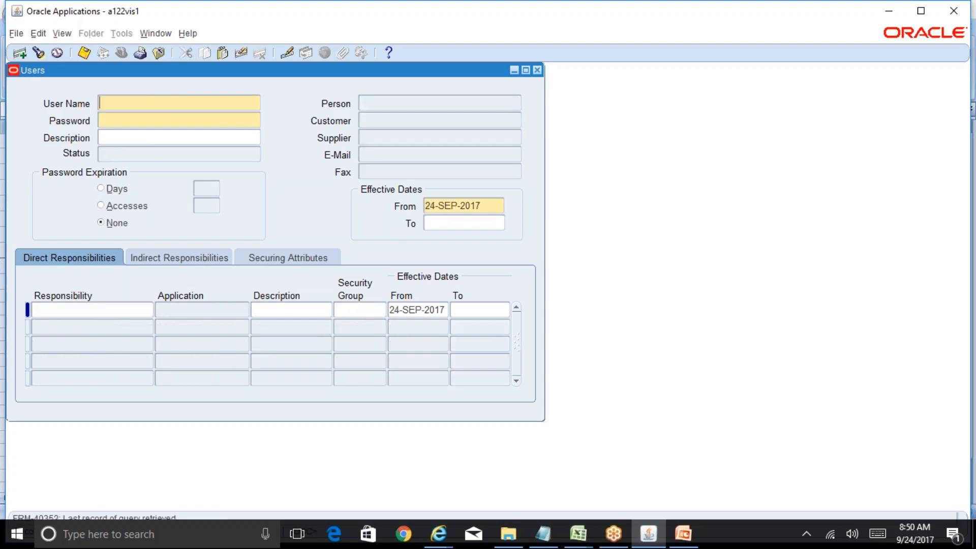
key(Up)
key(Up)
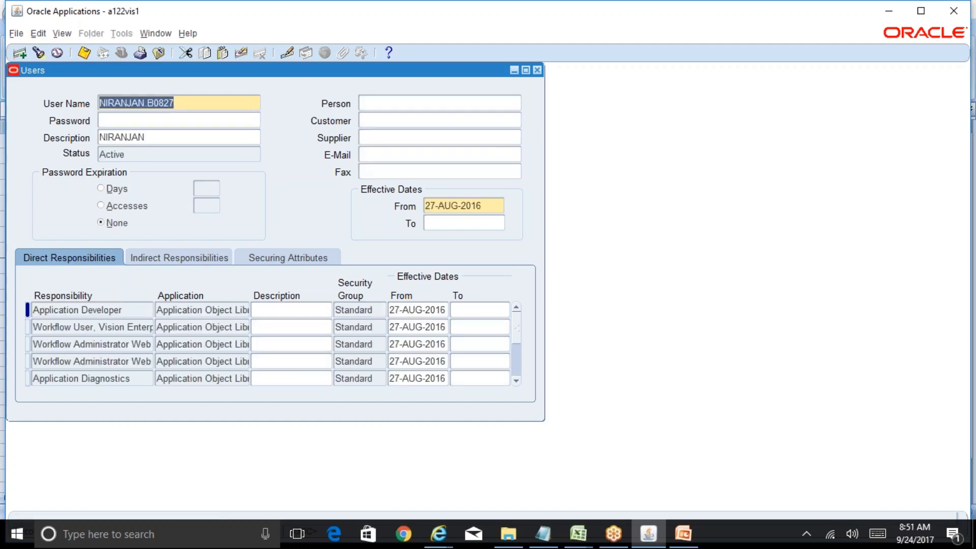
key(Down)
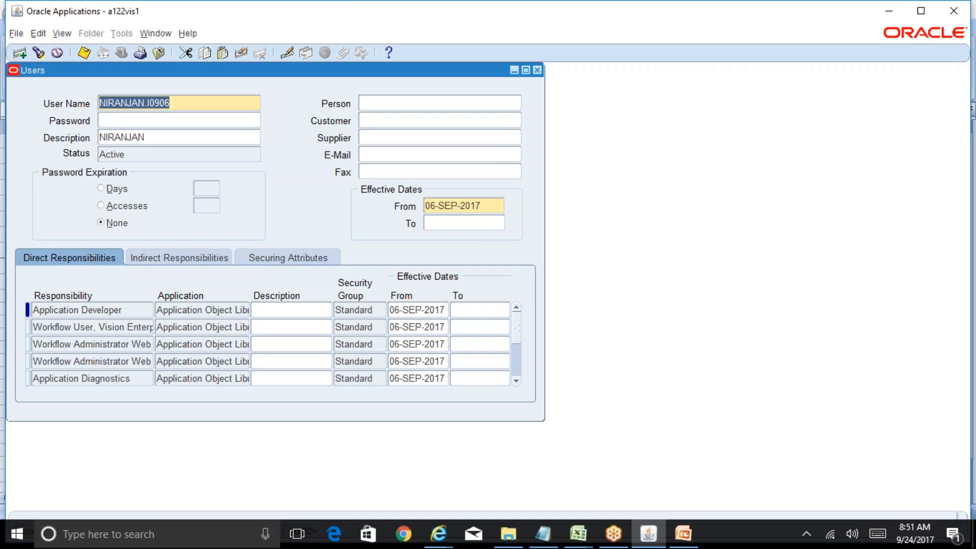
key(Up)
key(Down)
click(187, 33)
click(192, 122)
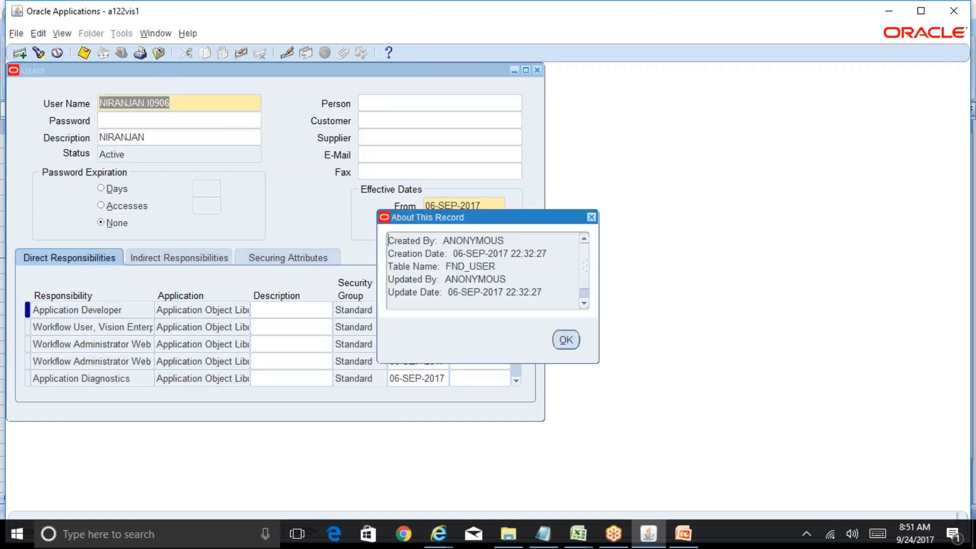
Step: Link the new employee as the user's Person using a % wildcard name search
click(566, 339)
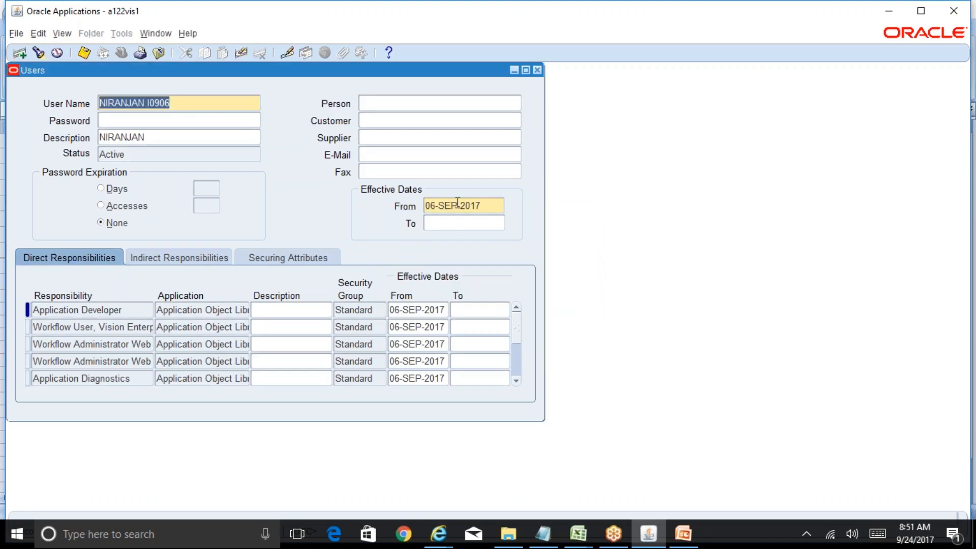
click(379, 105)
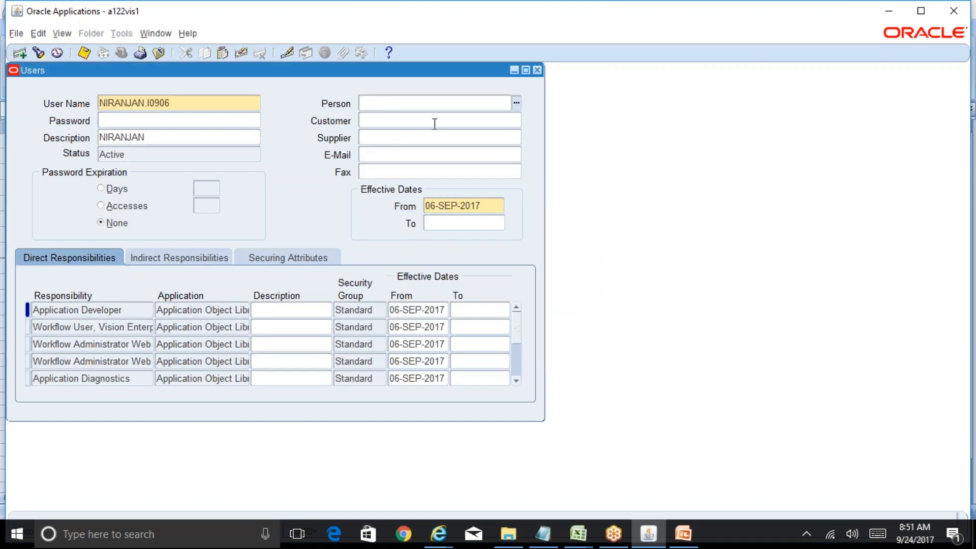
text(Niranjan%in%)
key(Tab)
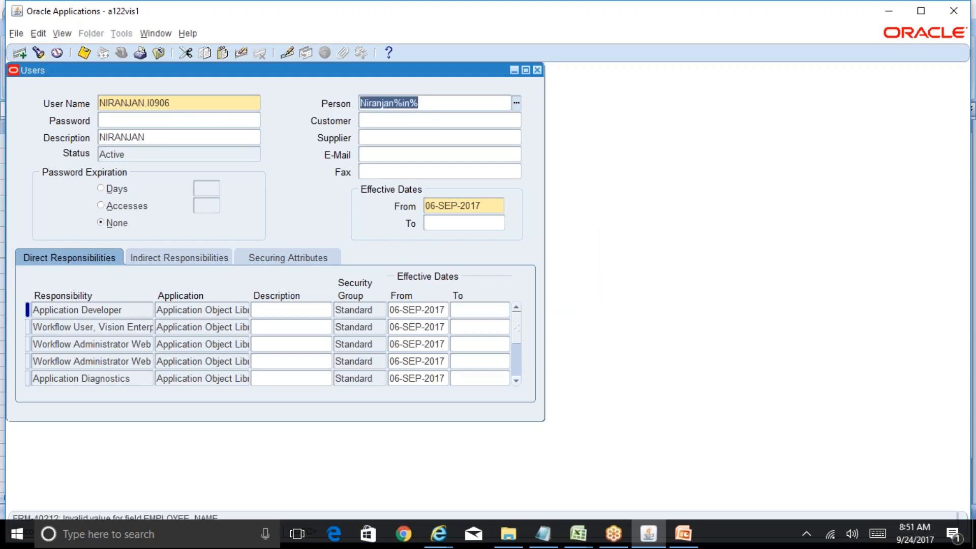
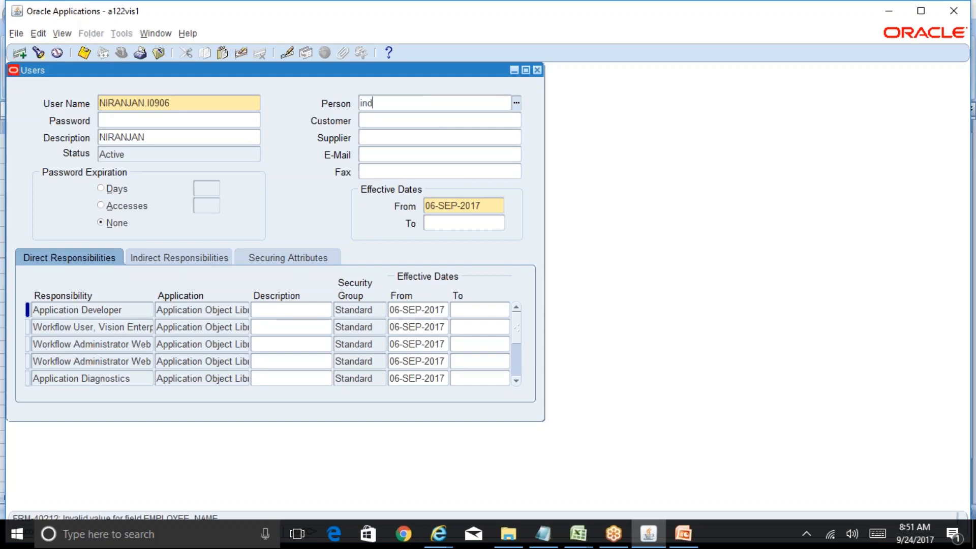
key(Tab)
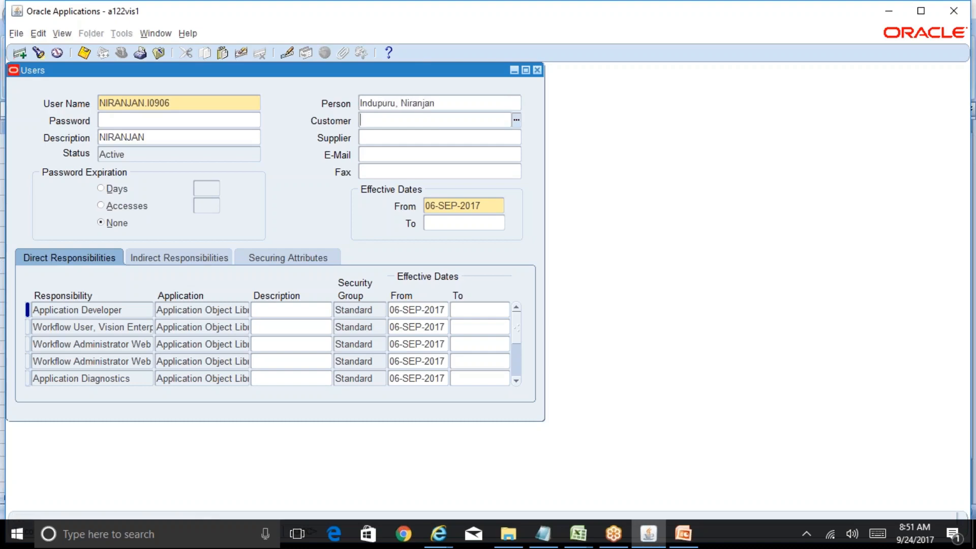
Step: Try saving the link, acknowledge the Vision-only security error, and start a new query
click(85, 53)
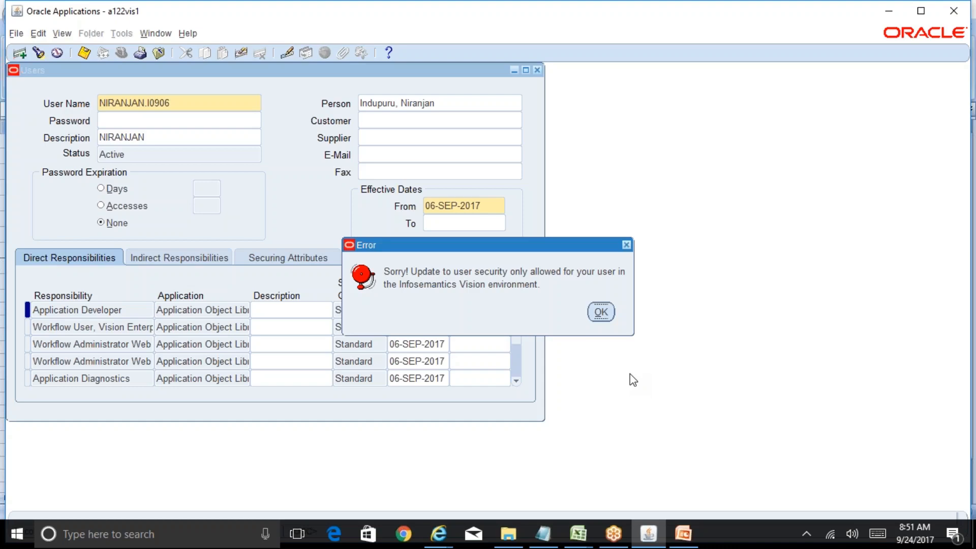
click(601, 314)
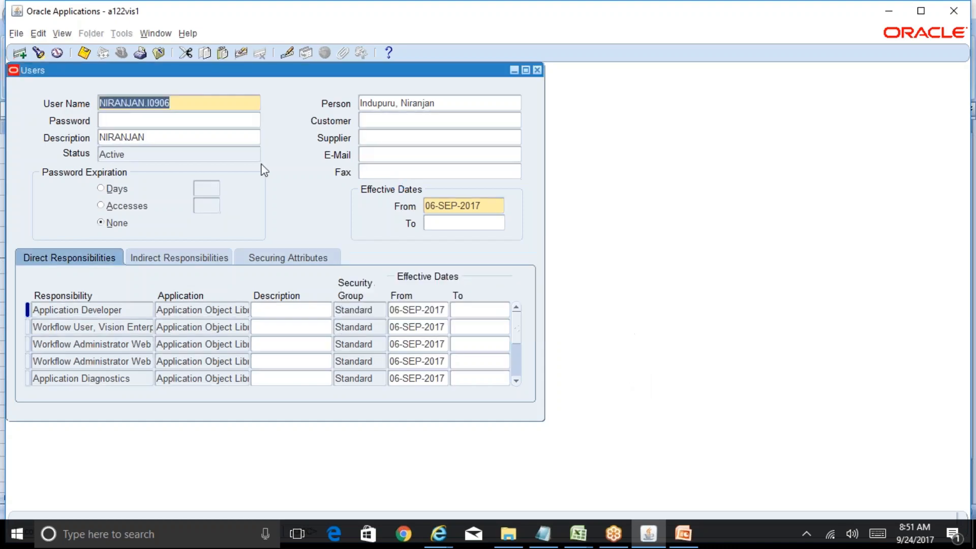
key(F11)
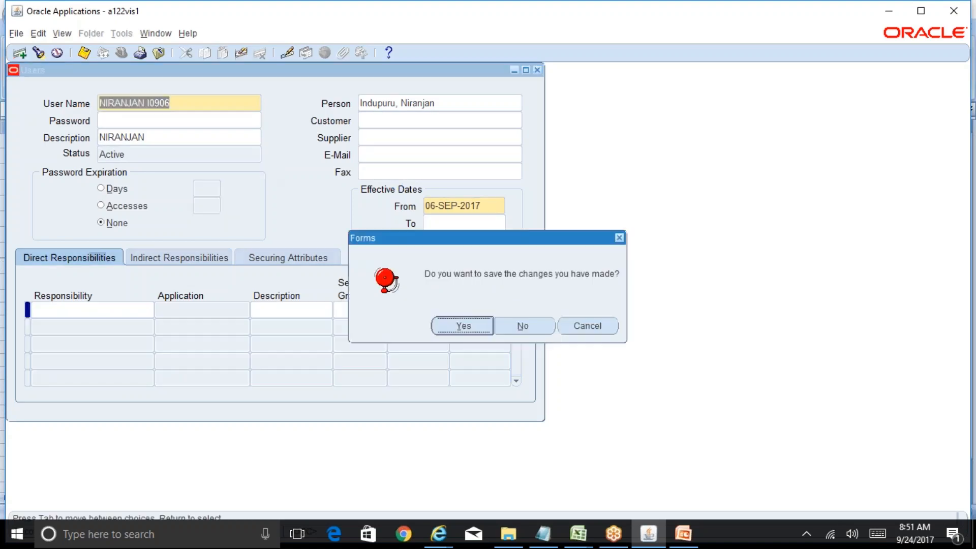
Step: Discard the unsaved link and query the supervisor's user name with a % wildcard
key(alt+n)
text(ARVIND%)
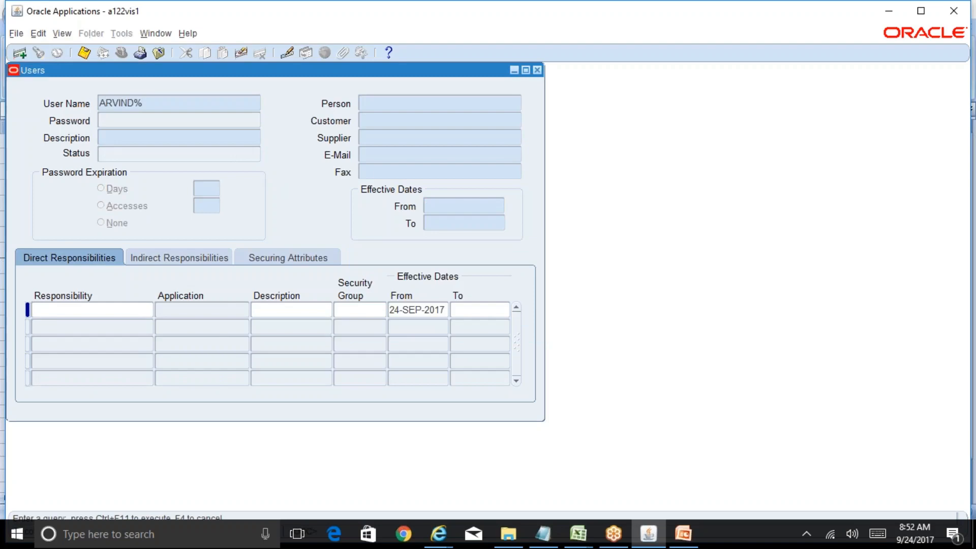
key(ctrl+F11)
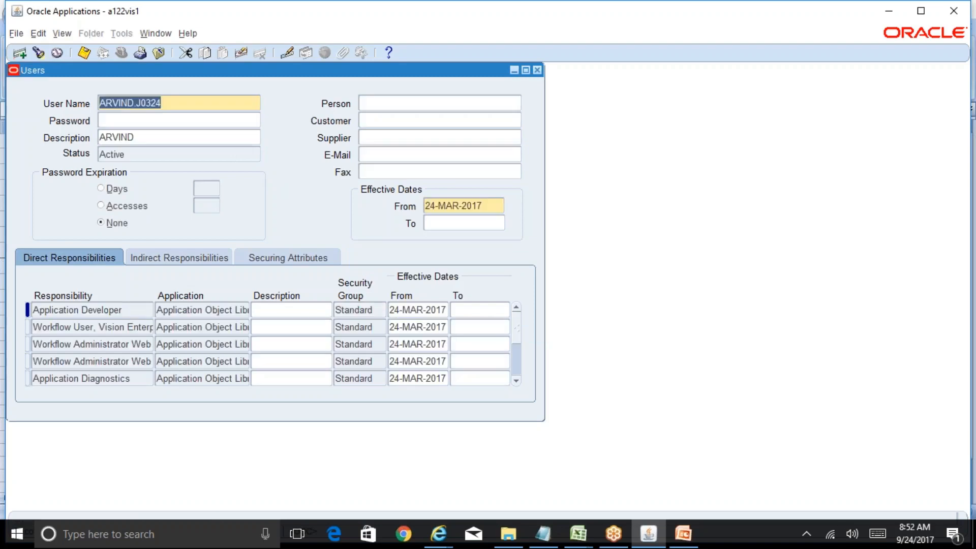
key(Down)
key(Down)
key(Down)
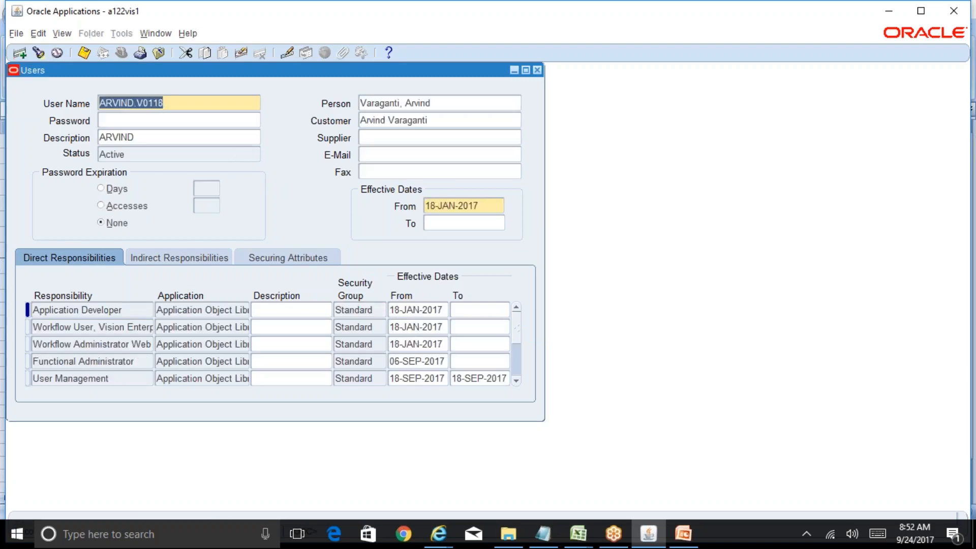
Step: Check the Person linked to the supervisor's user, then close the Users form
click(458, 109)
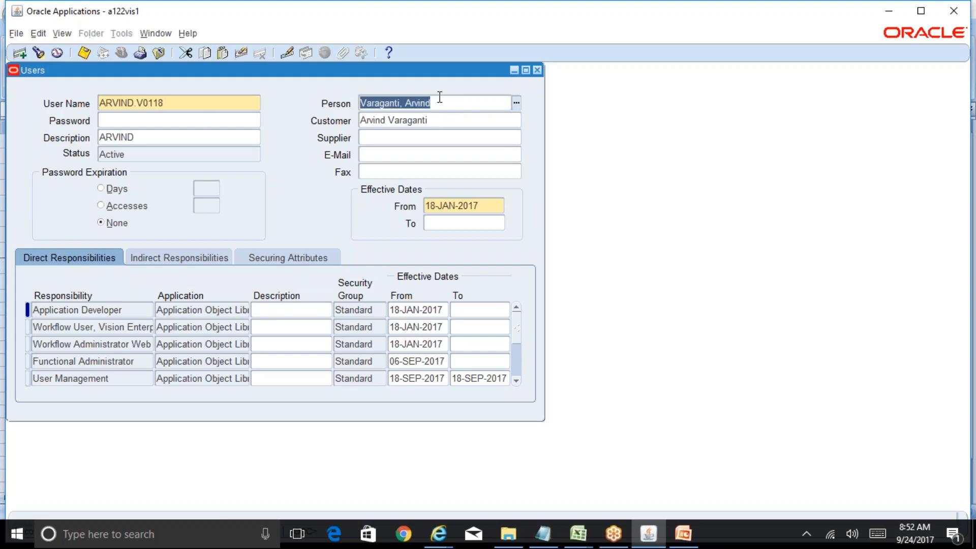
click(220, 97)
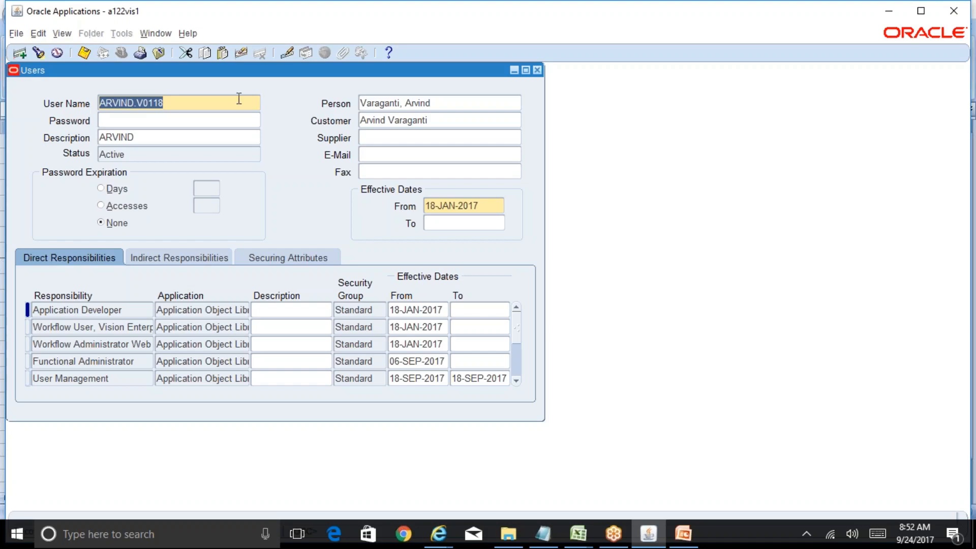
click(537, 70)
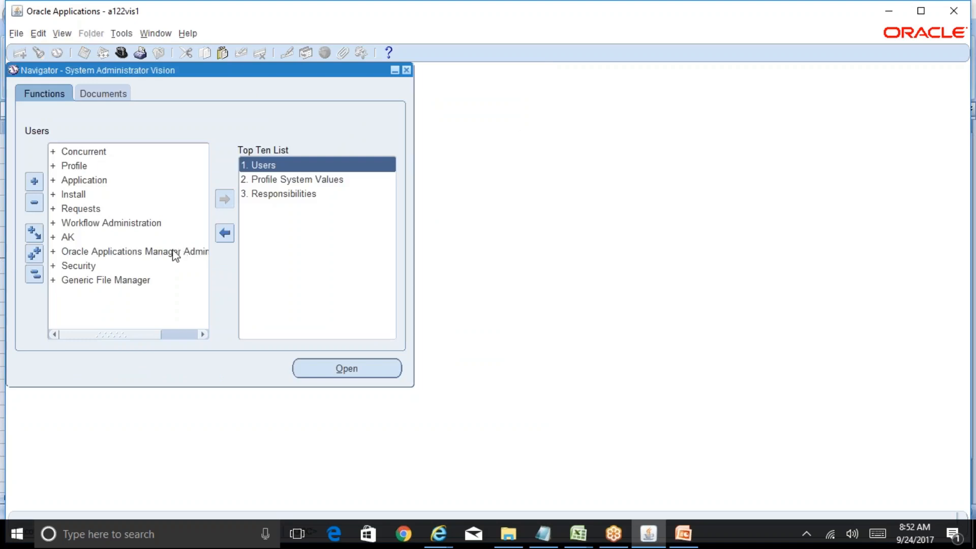